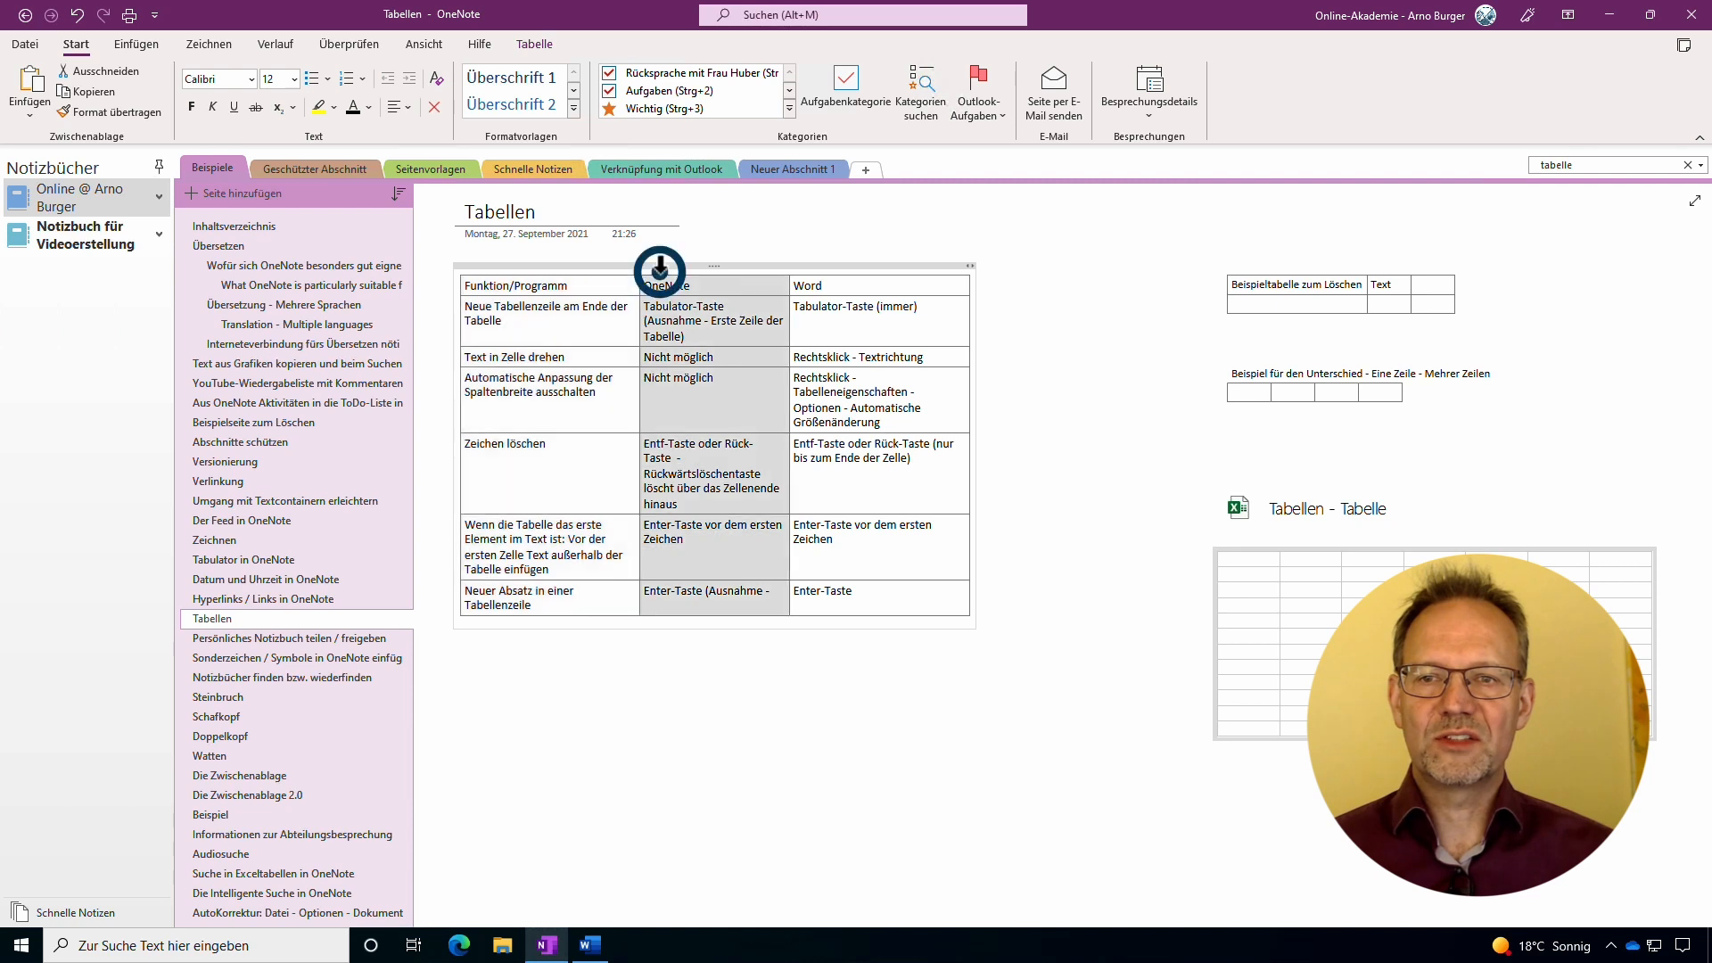
# Select the row "Neue Tabellenzeile am Ende der Tabelle" and widen the Funktion/Programm, OneNote and Word columns of the comparison table.
pyautogui.click(612, 308)
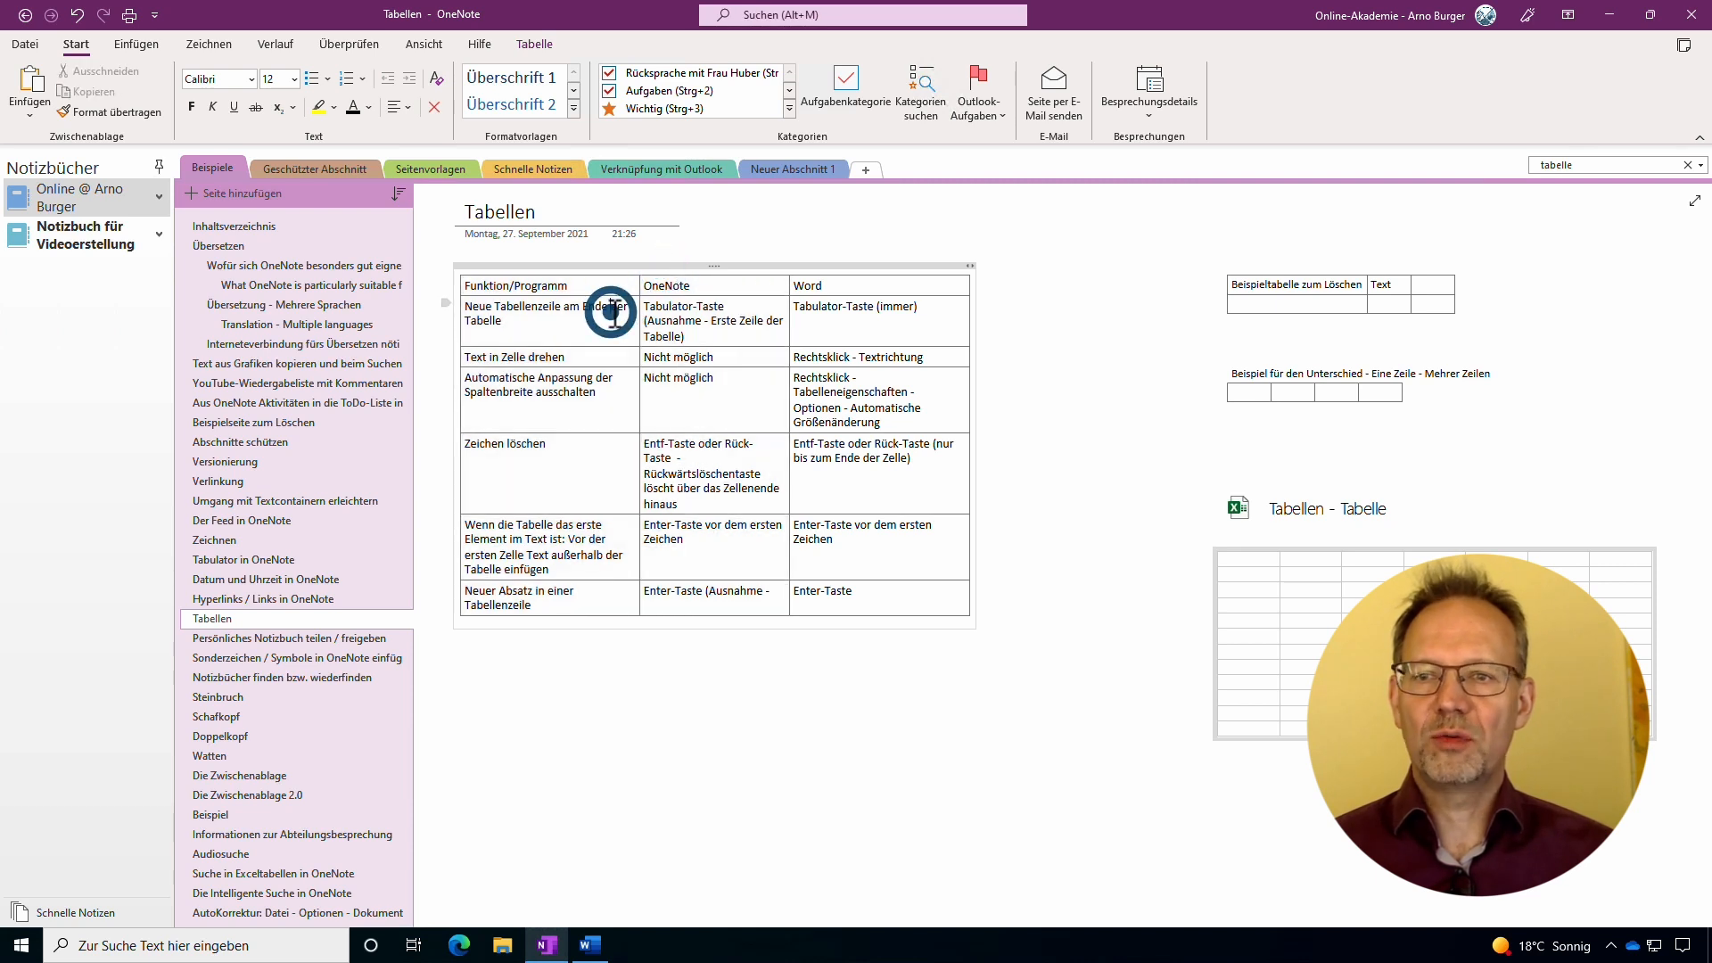
pyautogui.click(447, 306)
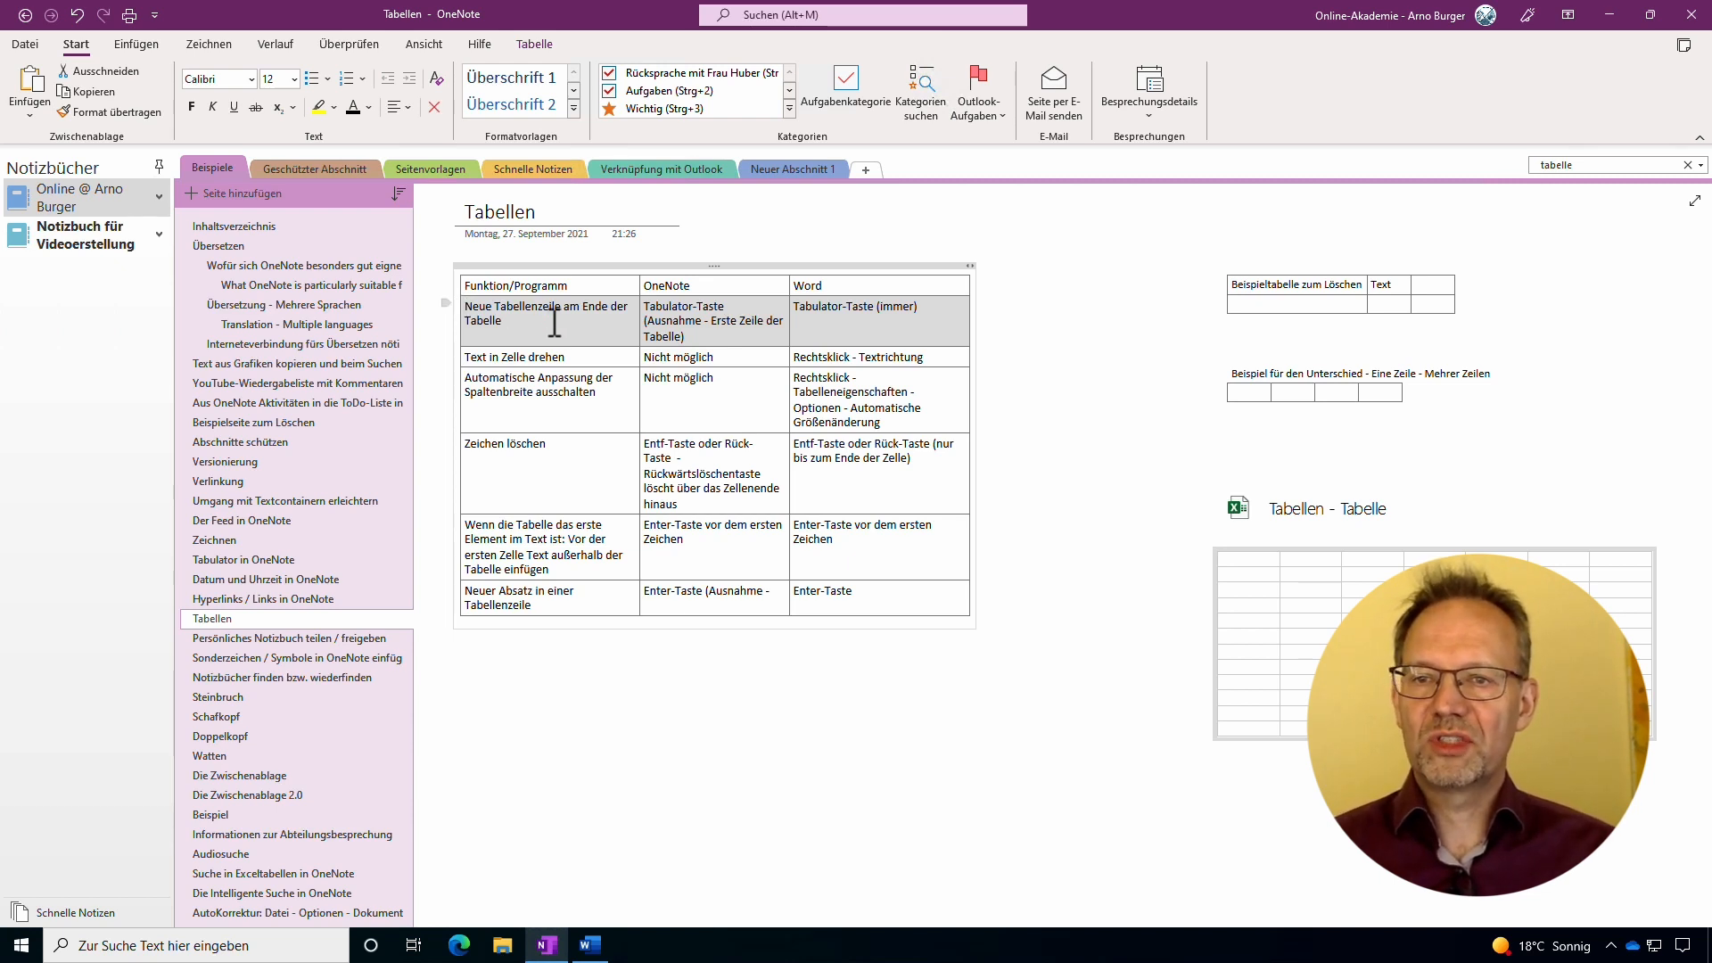
pyautogui.moveTo(638, 285)
pyautogui.mouseDown()
pyautogui.moveTo(711, 286)
pyautogui.moveTo(624, 282)
pyautogui.moveTo(688, 281)
pyautogui.moveTo(659, 284)
pyautogui.mouseUp()
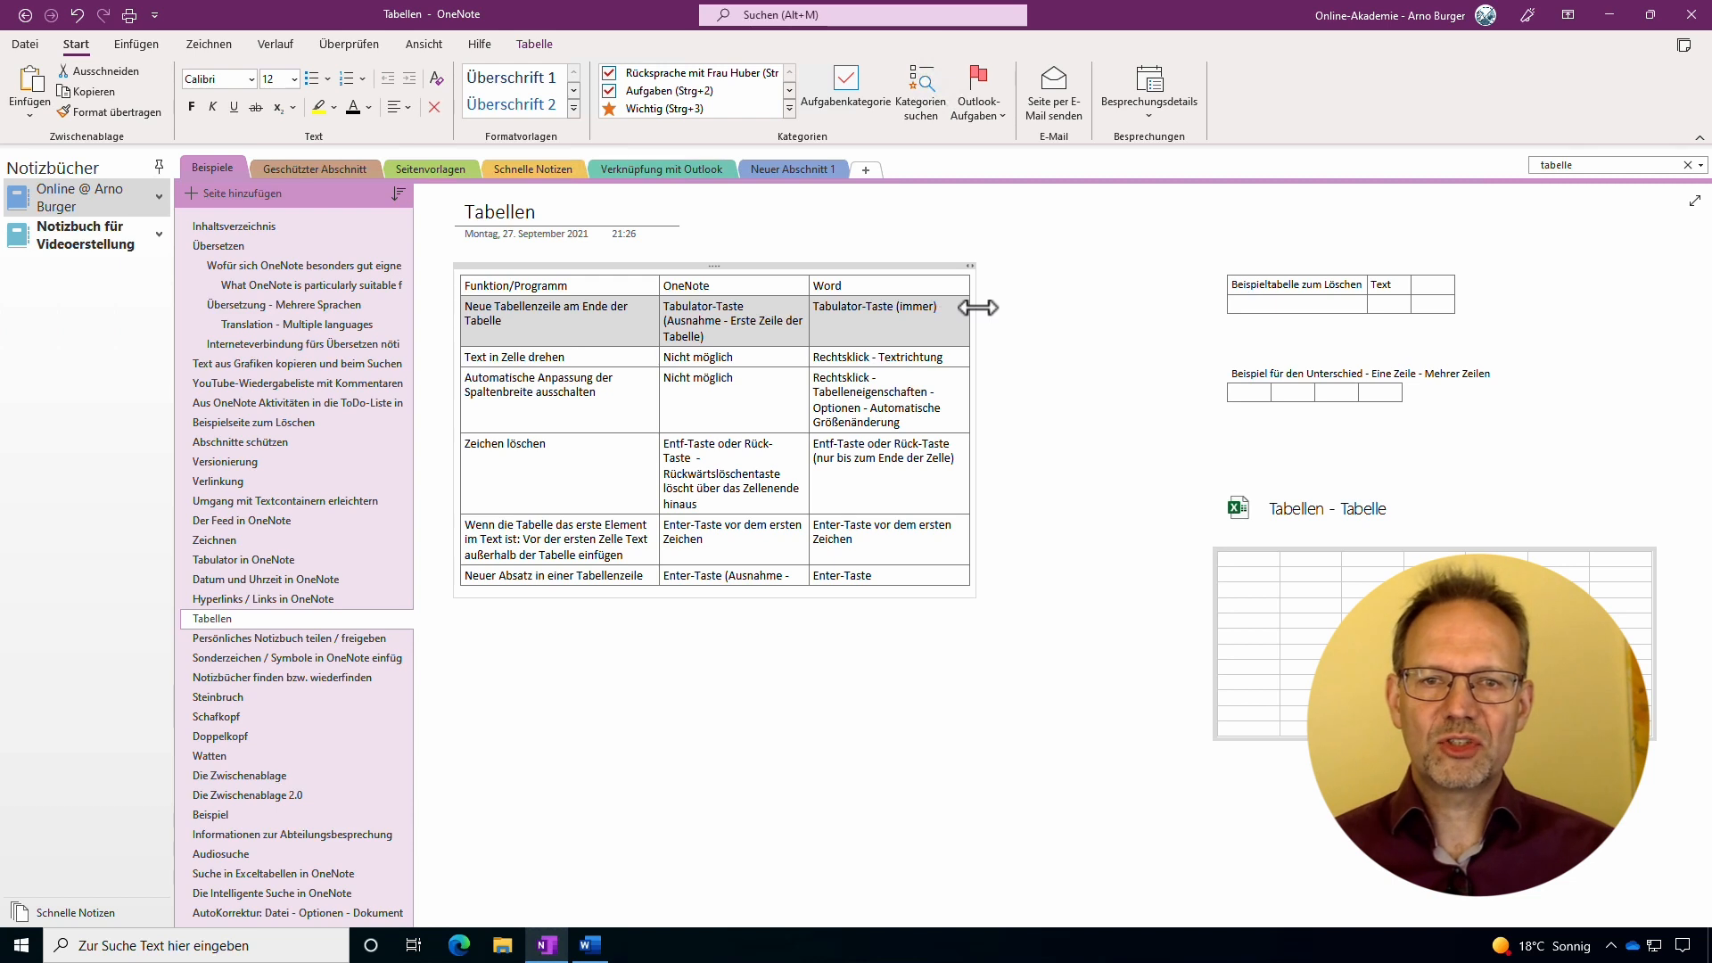
pyautogui.moveTo(978, 308); pyautogui.dragTo(1135, 296)
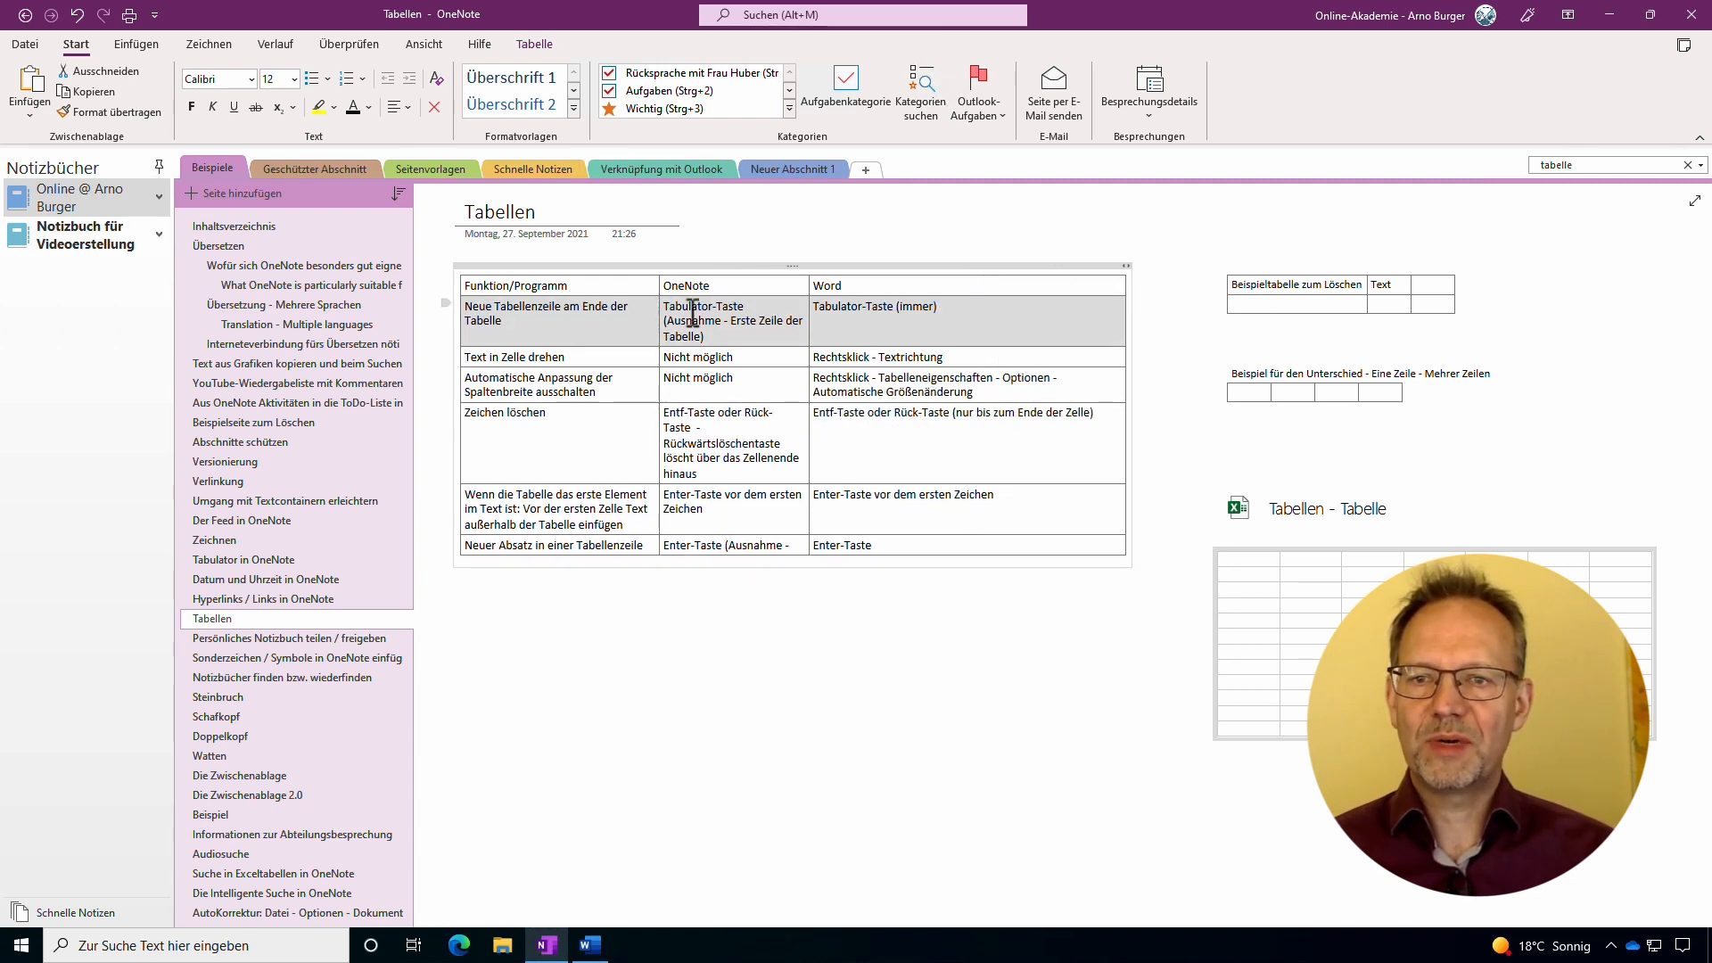
pyautogui.click(669, 297)
pyautogui.moveTo(659, 286)
pyautogui.mouseDown()
pyautogui.moveTo(743, 285)
pyautogui.moveTo(692, 287)
pyautogui.mouseUp()
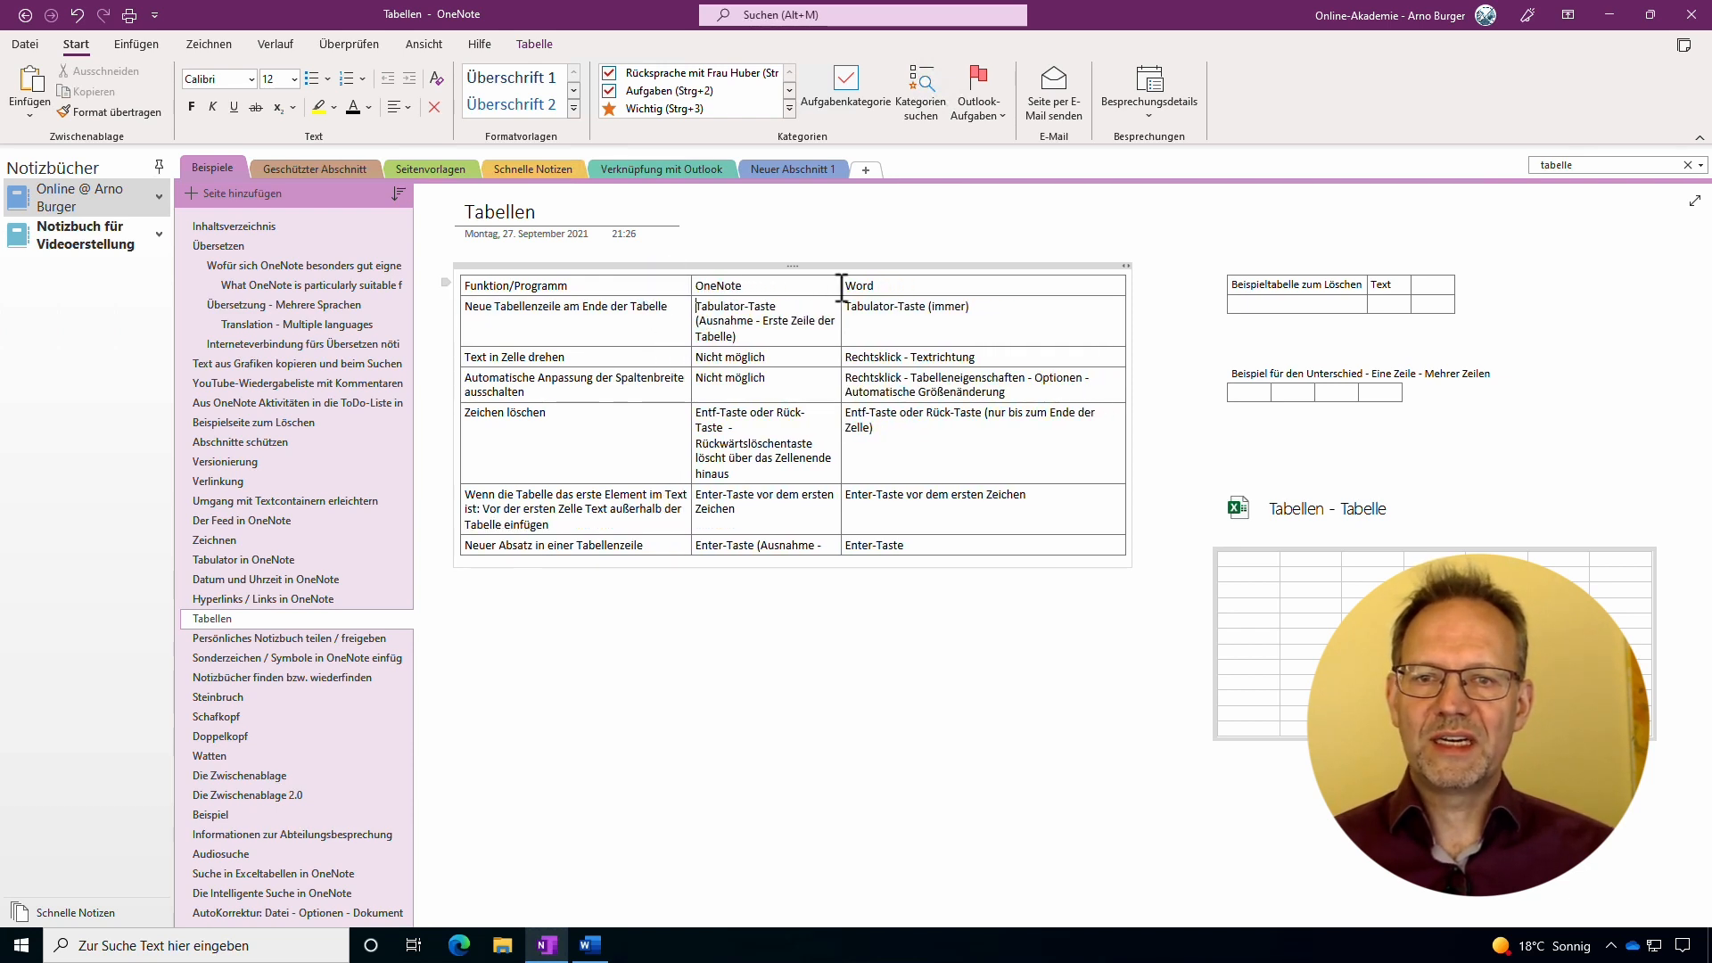
pyautogui.moveTo(841, 286); pyautogui.dragTo(865, 286)
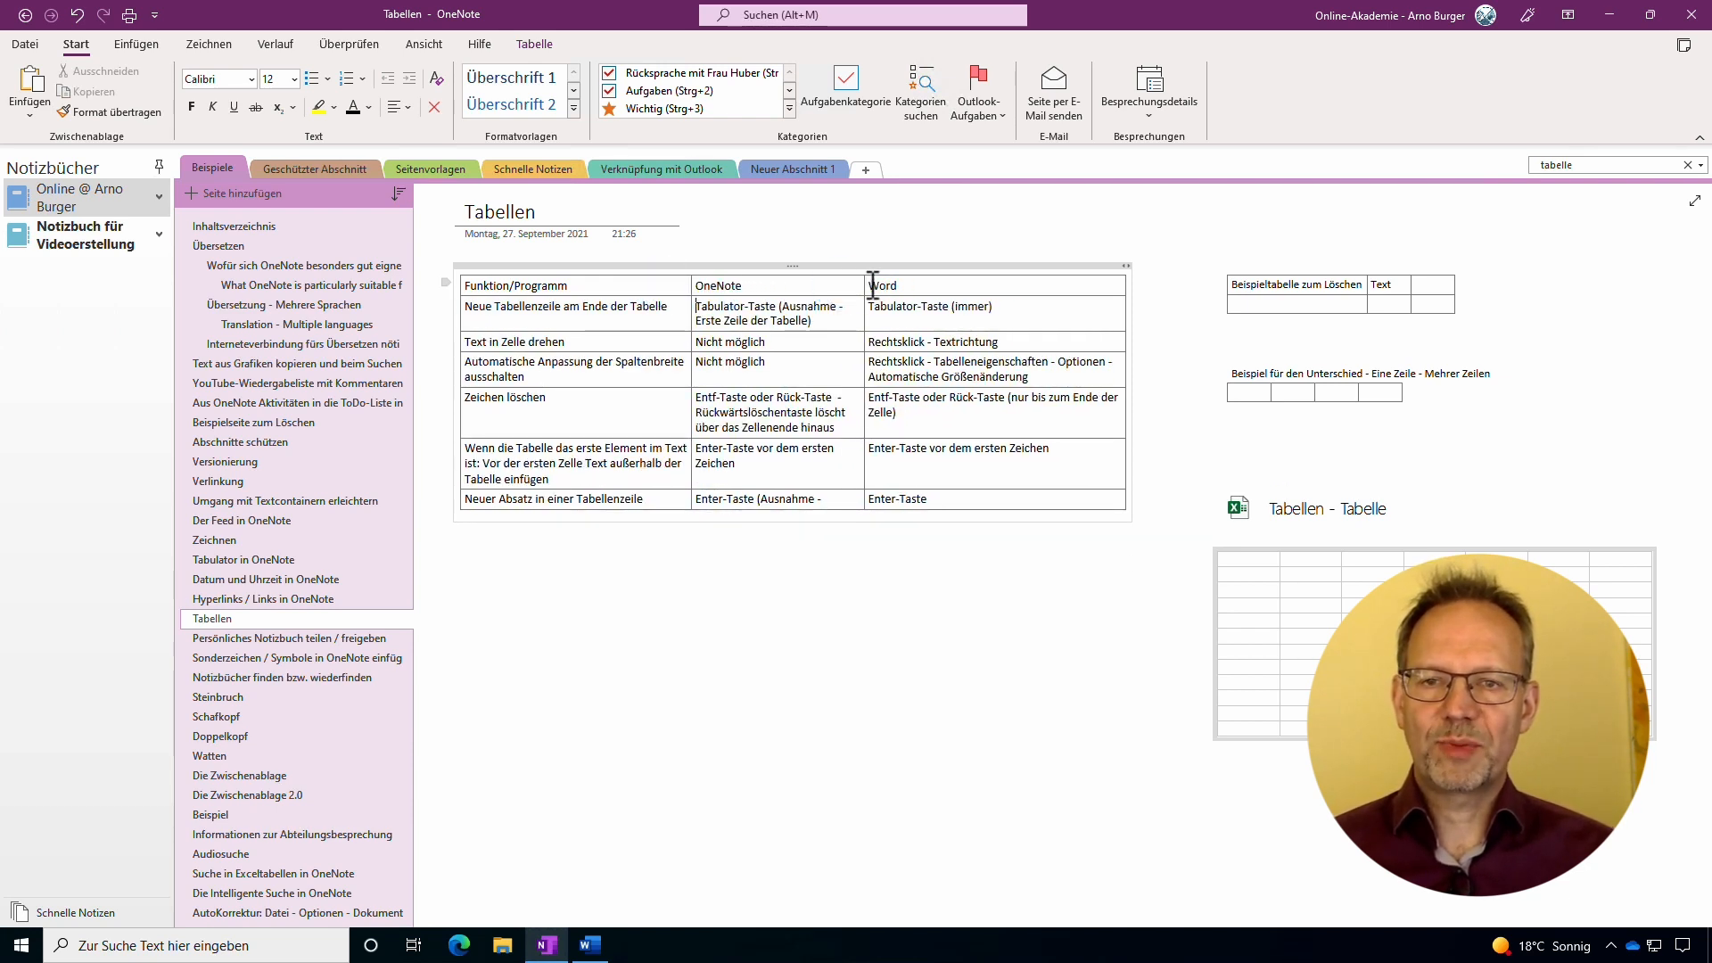
pyautogui.click(692, 286)
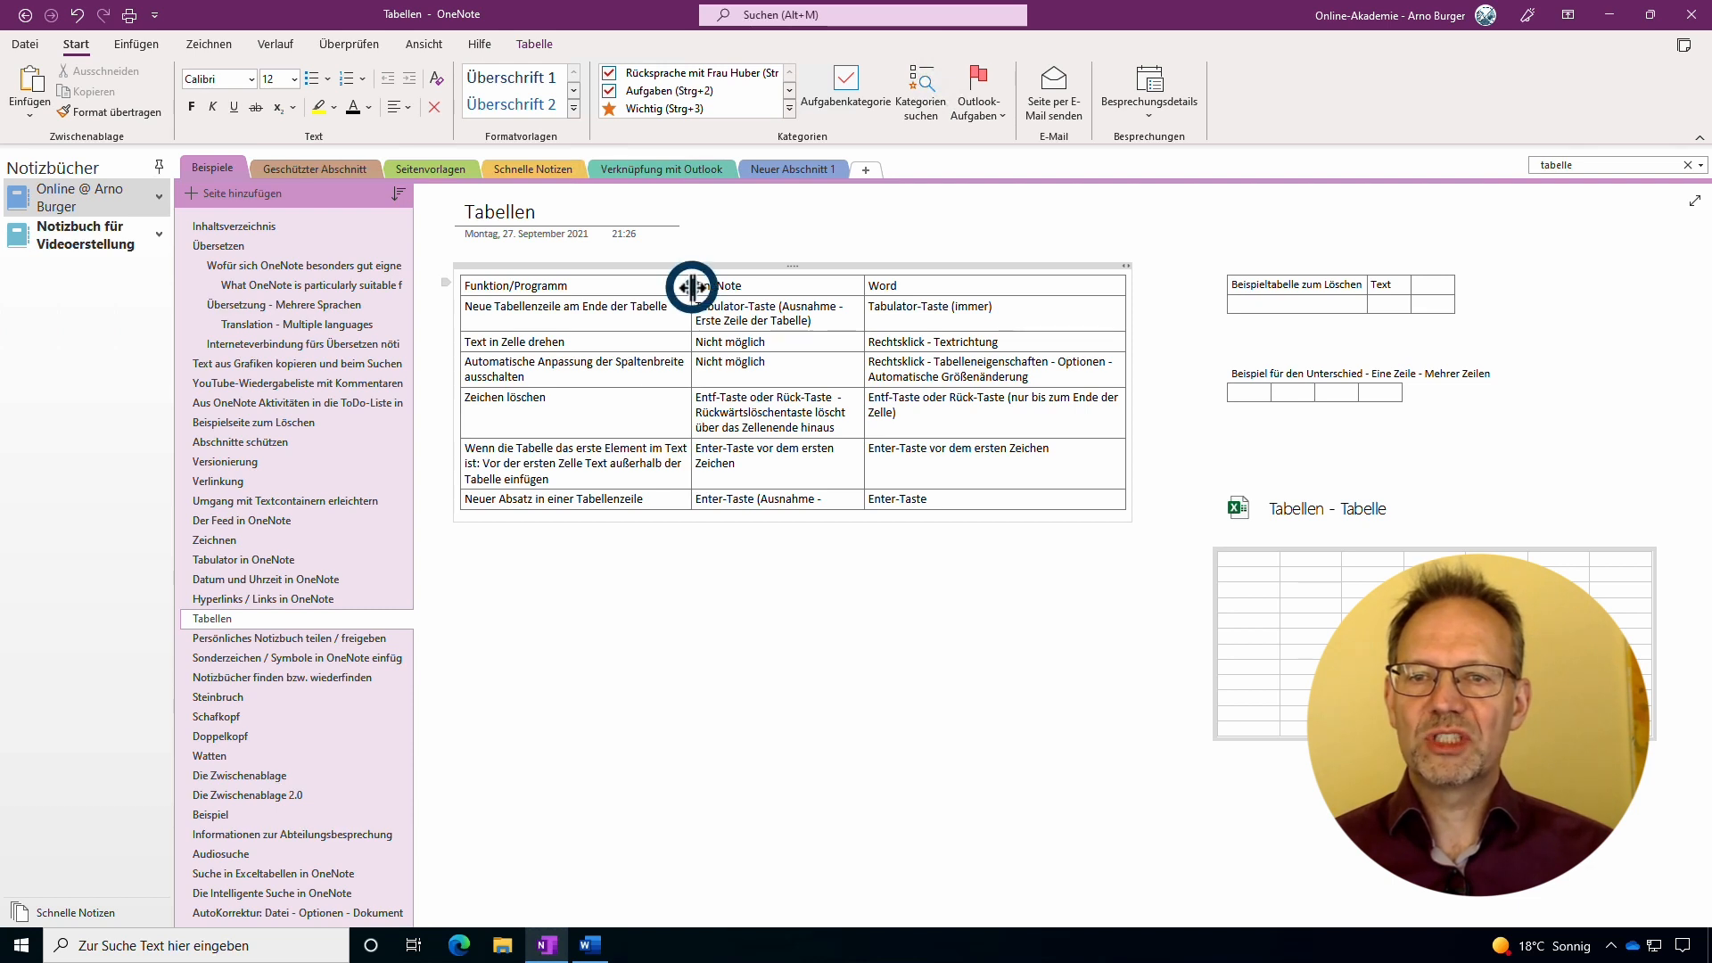
pyautogui.click(865, 285)
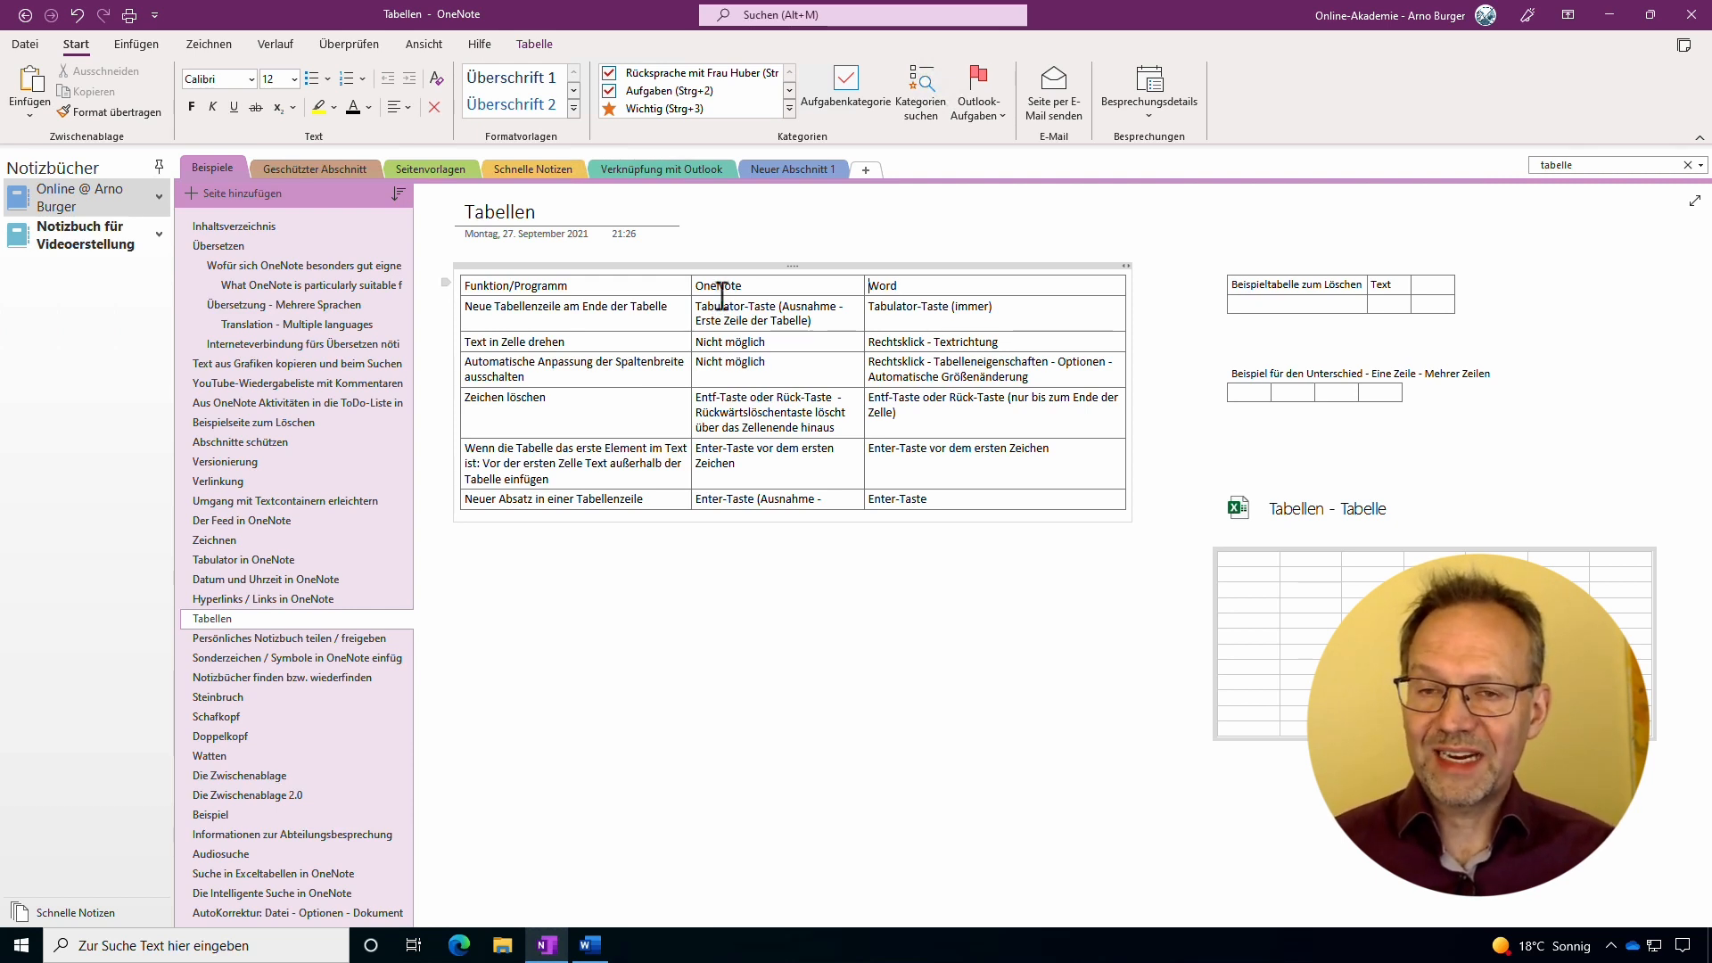
# Add four blank lines below the text in the "Neue Tabellenzeile am Ende der Tabelle" cell.
pyautogui.click(687, 305)
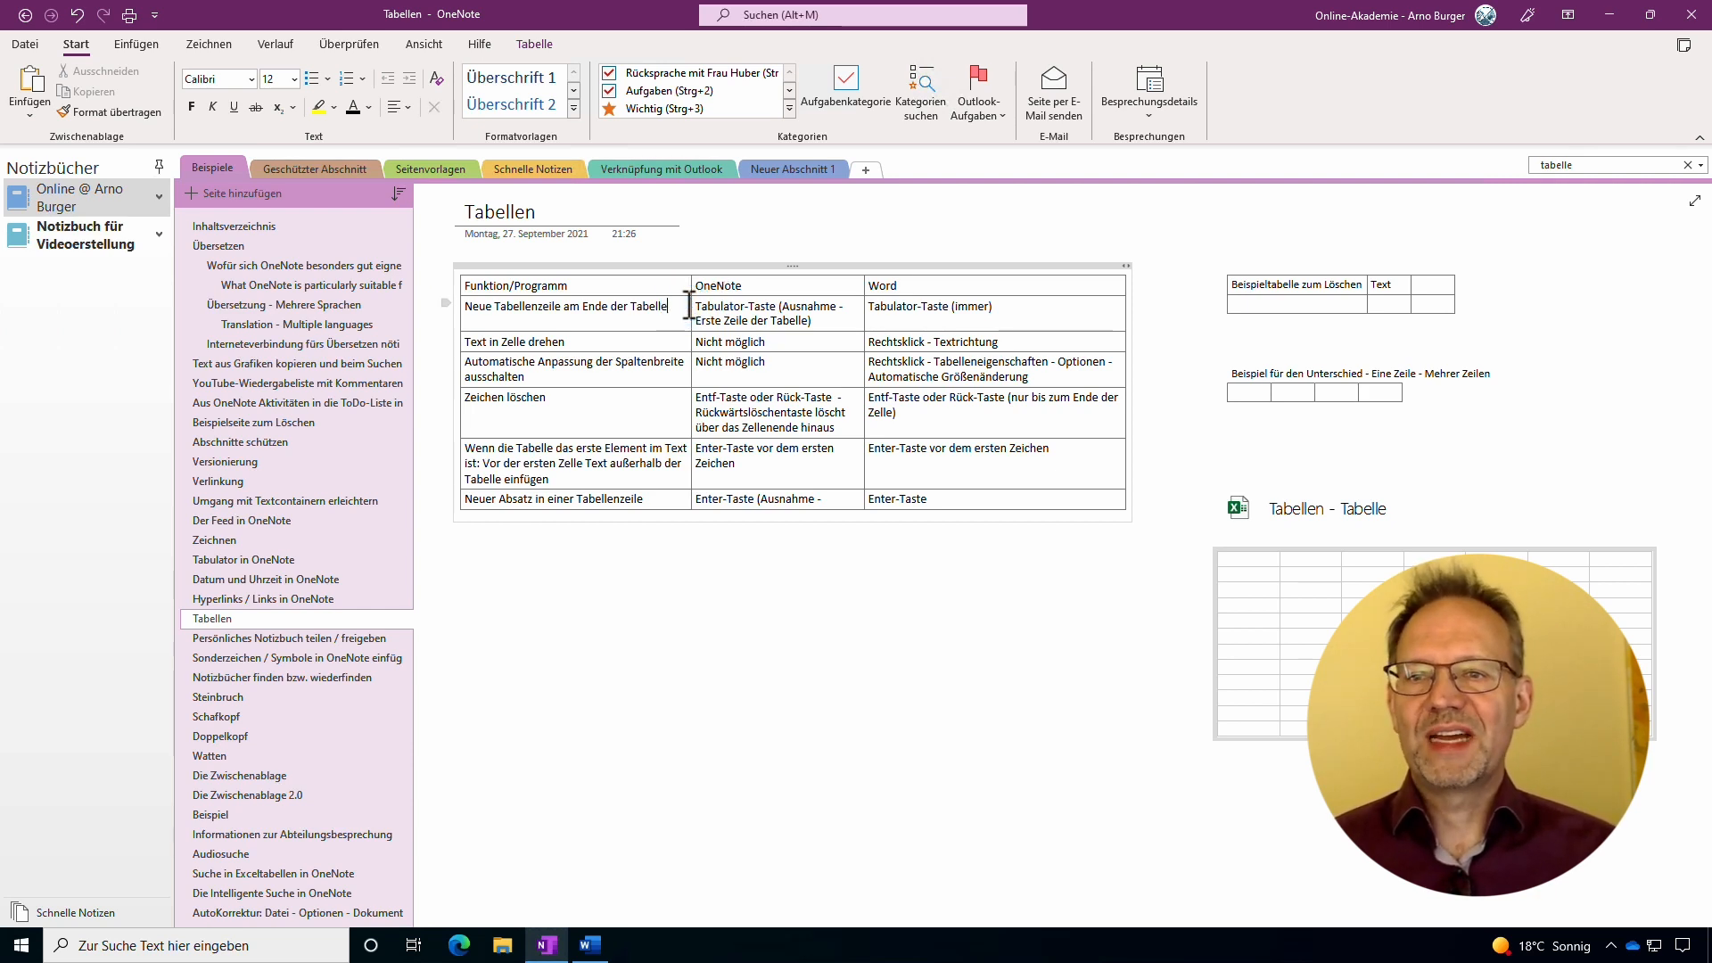
pyautogui.press('Return')
pyautogui.press('Return')
pyautogui.press('Return')
pyautogui.press('Return')
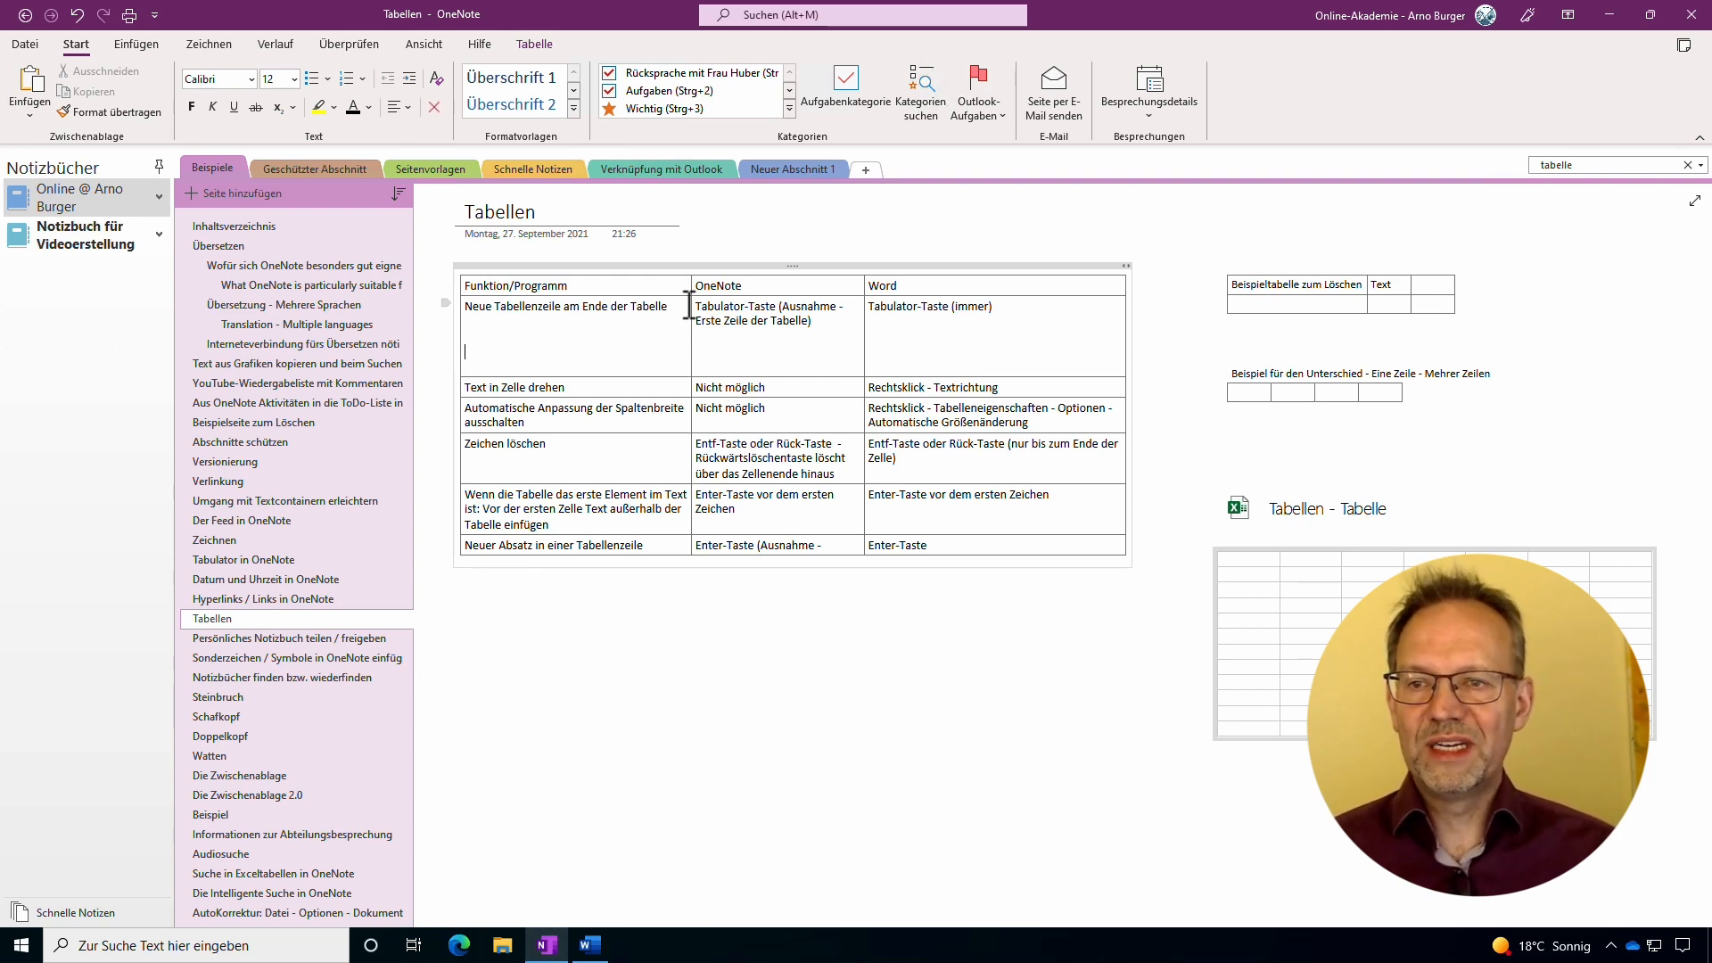
# Remove the blank lines from the "Neue Tabellenzeile am Ende der Tabelle" cell.
pyautogui.hotkey('shift', 'Down')
pyautogui.hotkey('shift', 'Up')
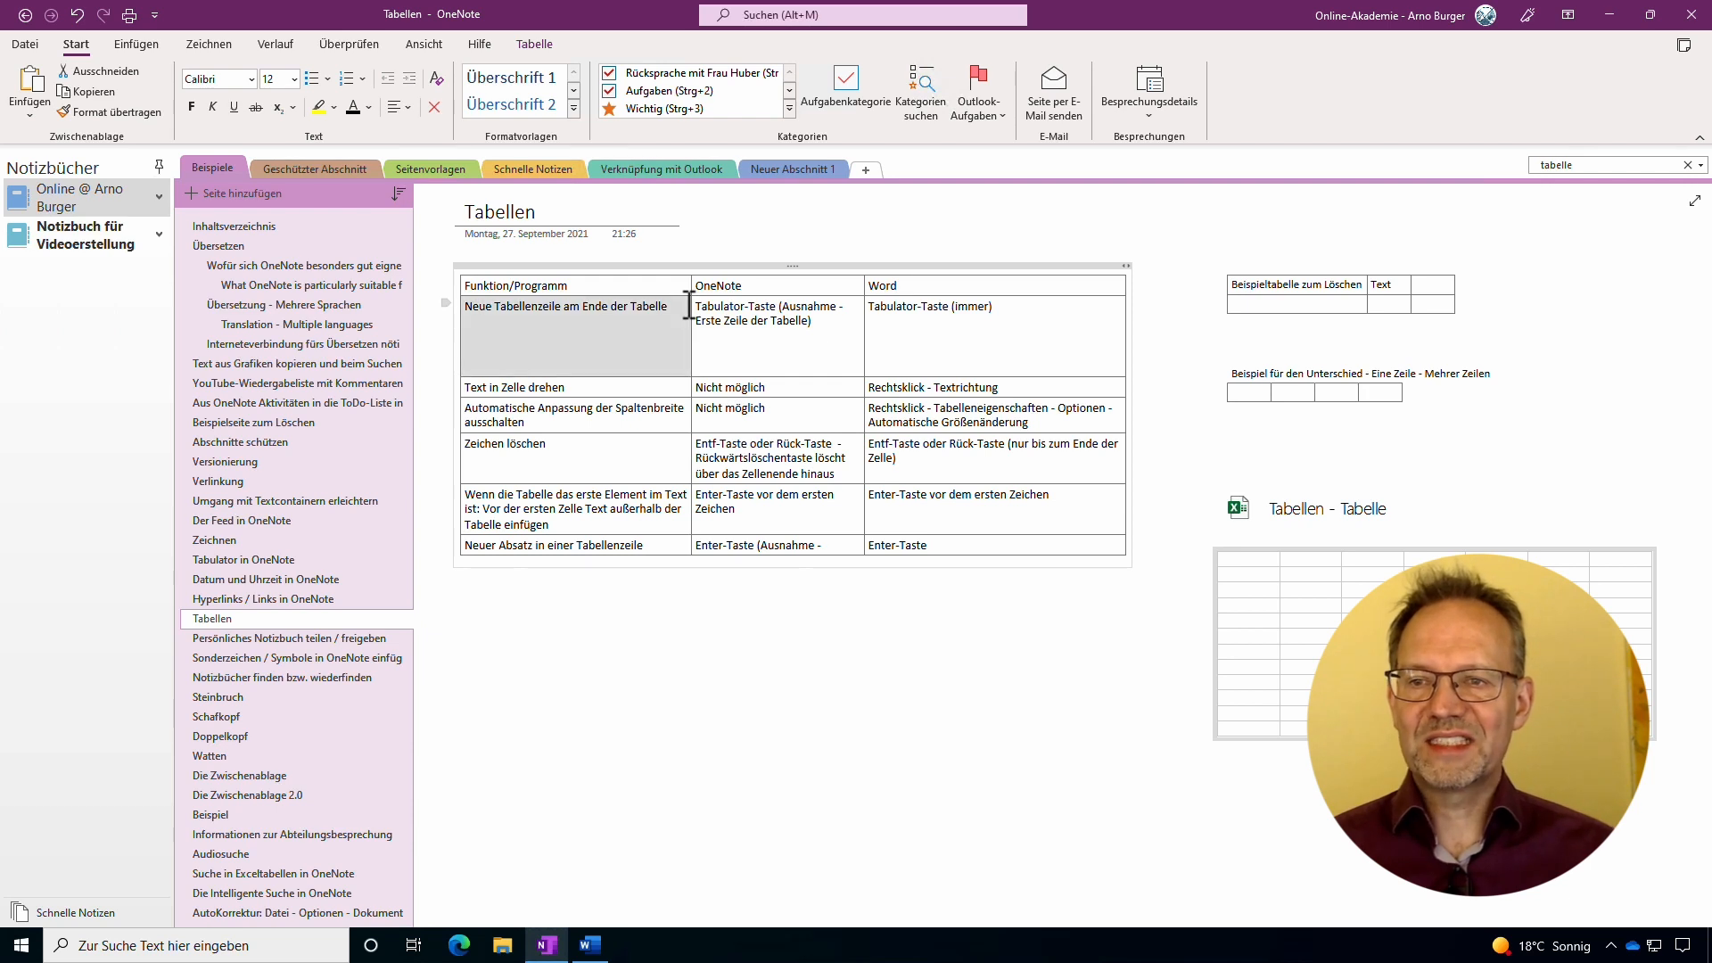
pyautogui.press('Right')
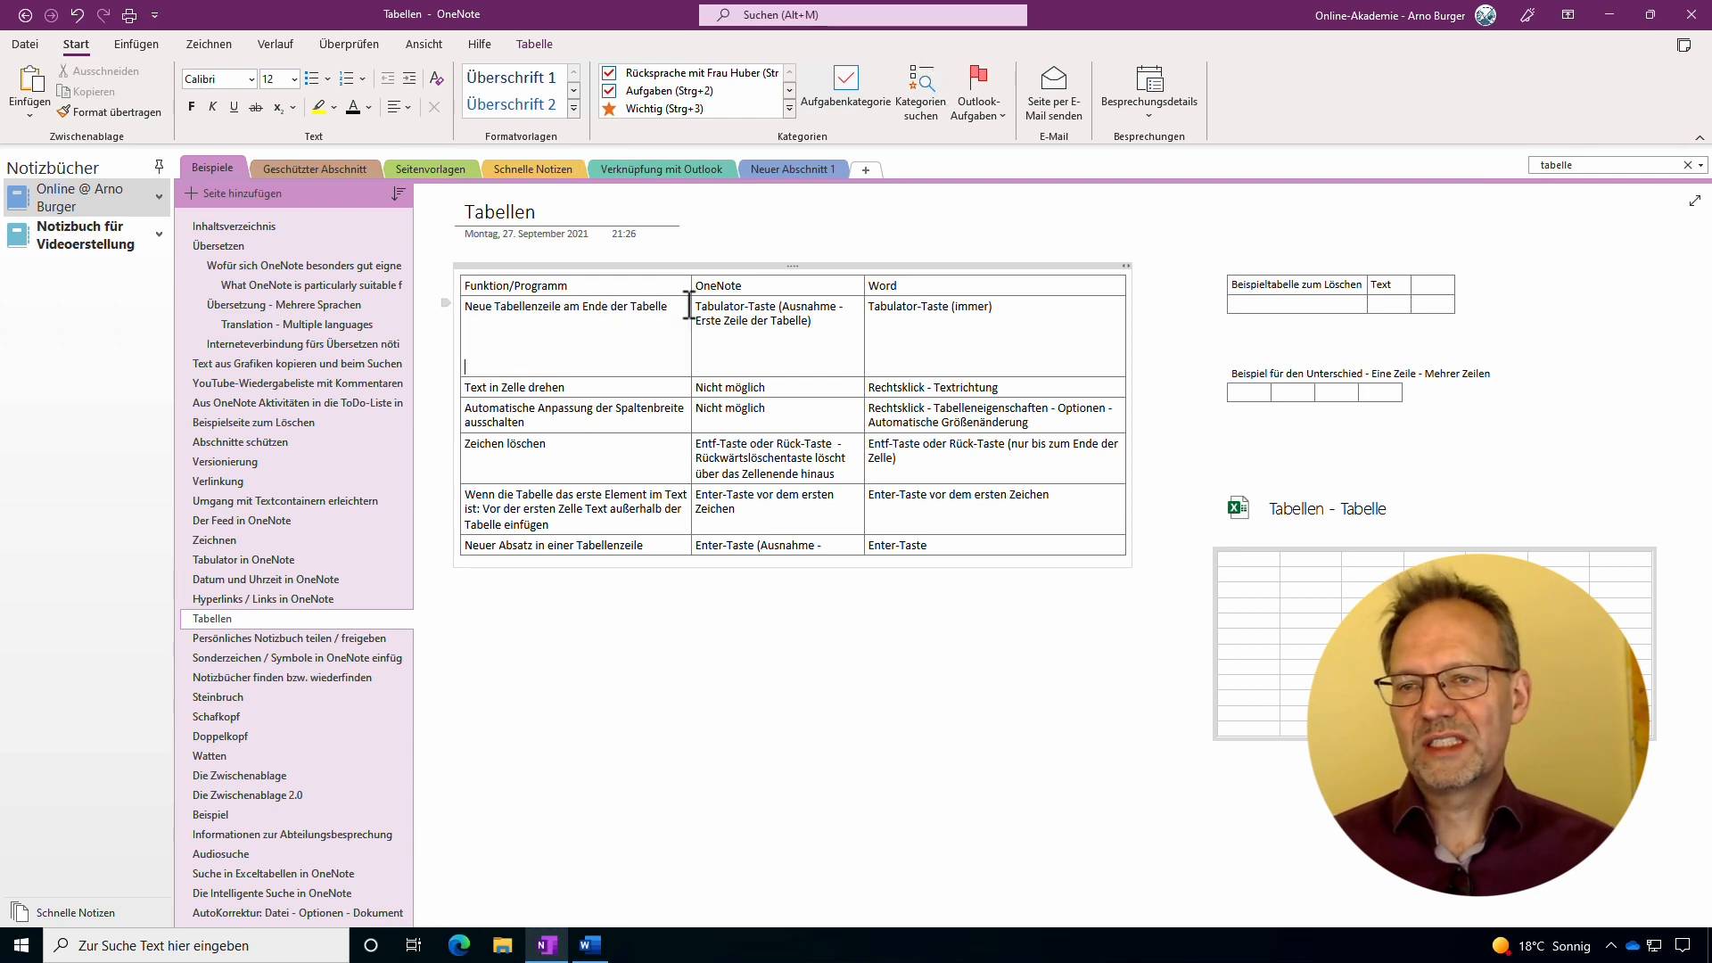
pyautogui.press('BackSpace')
pyautogui.press('BackSpace')
pyautogui.press('BackSpace')
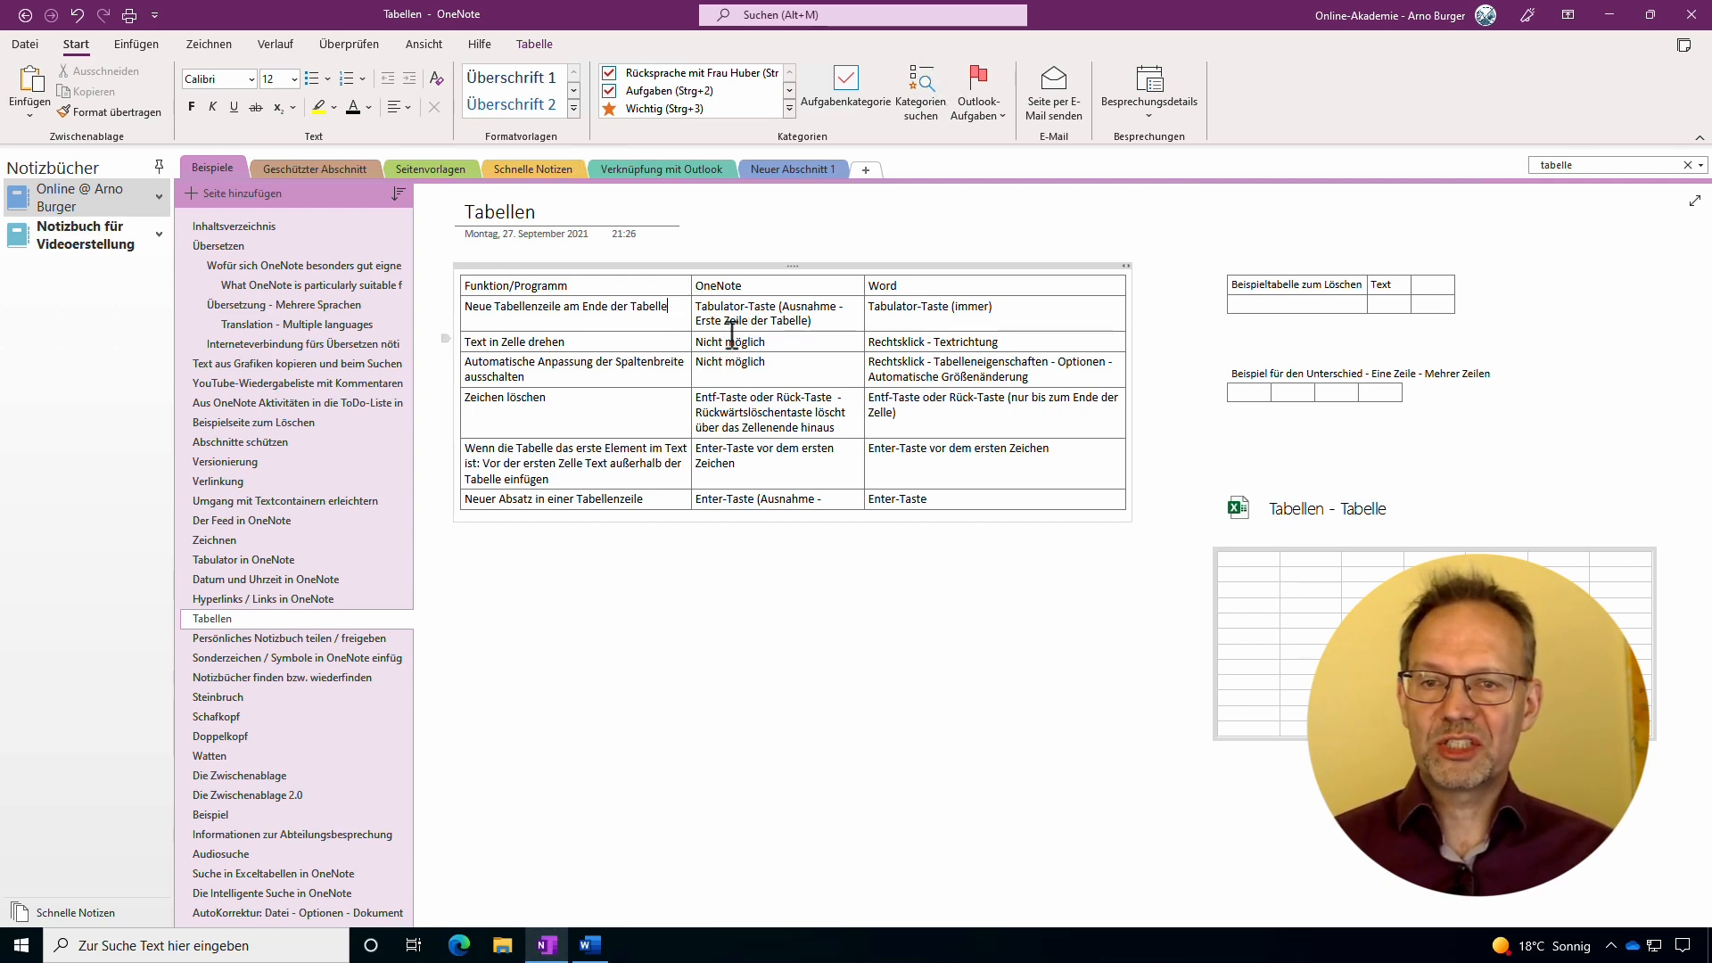
# Shade the OneNote column cells from "Tabulator-Taste" to the second "Nicht möglich" in orange-red, and clear the shading with Keine Farbe.
pyautogui.moveTo(700, 342); pyautogui.dragTo(787, 367)
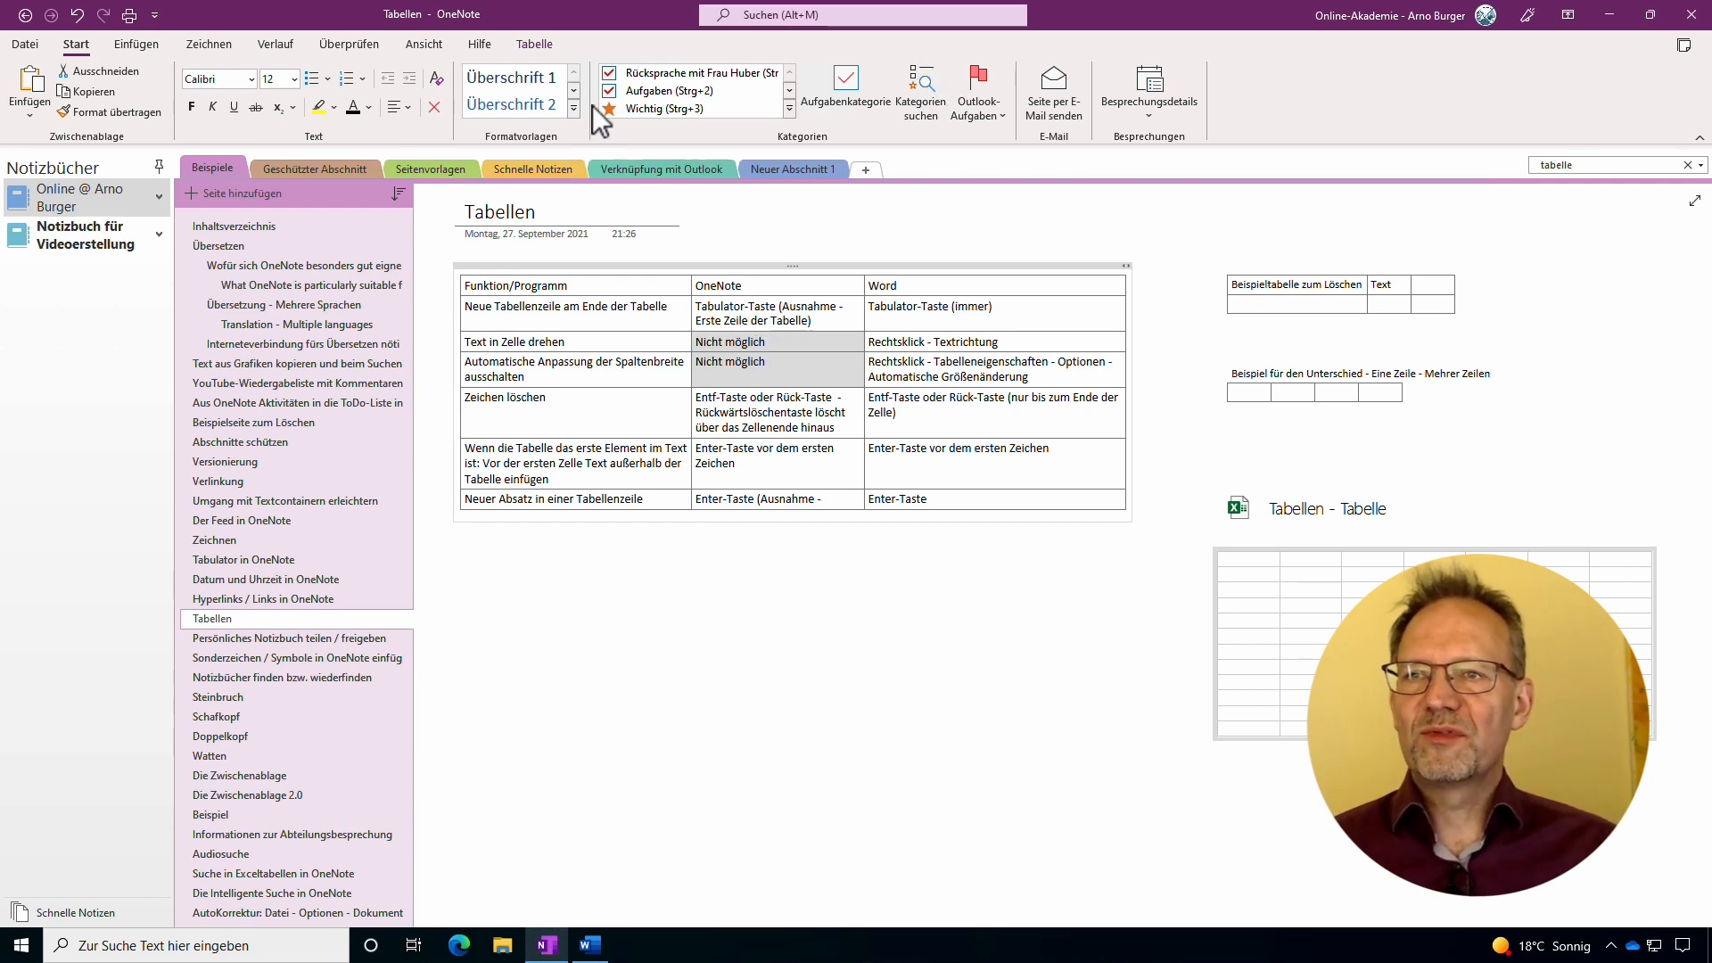
pyautogui.click(535, 44)
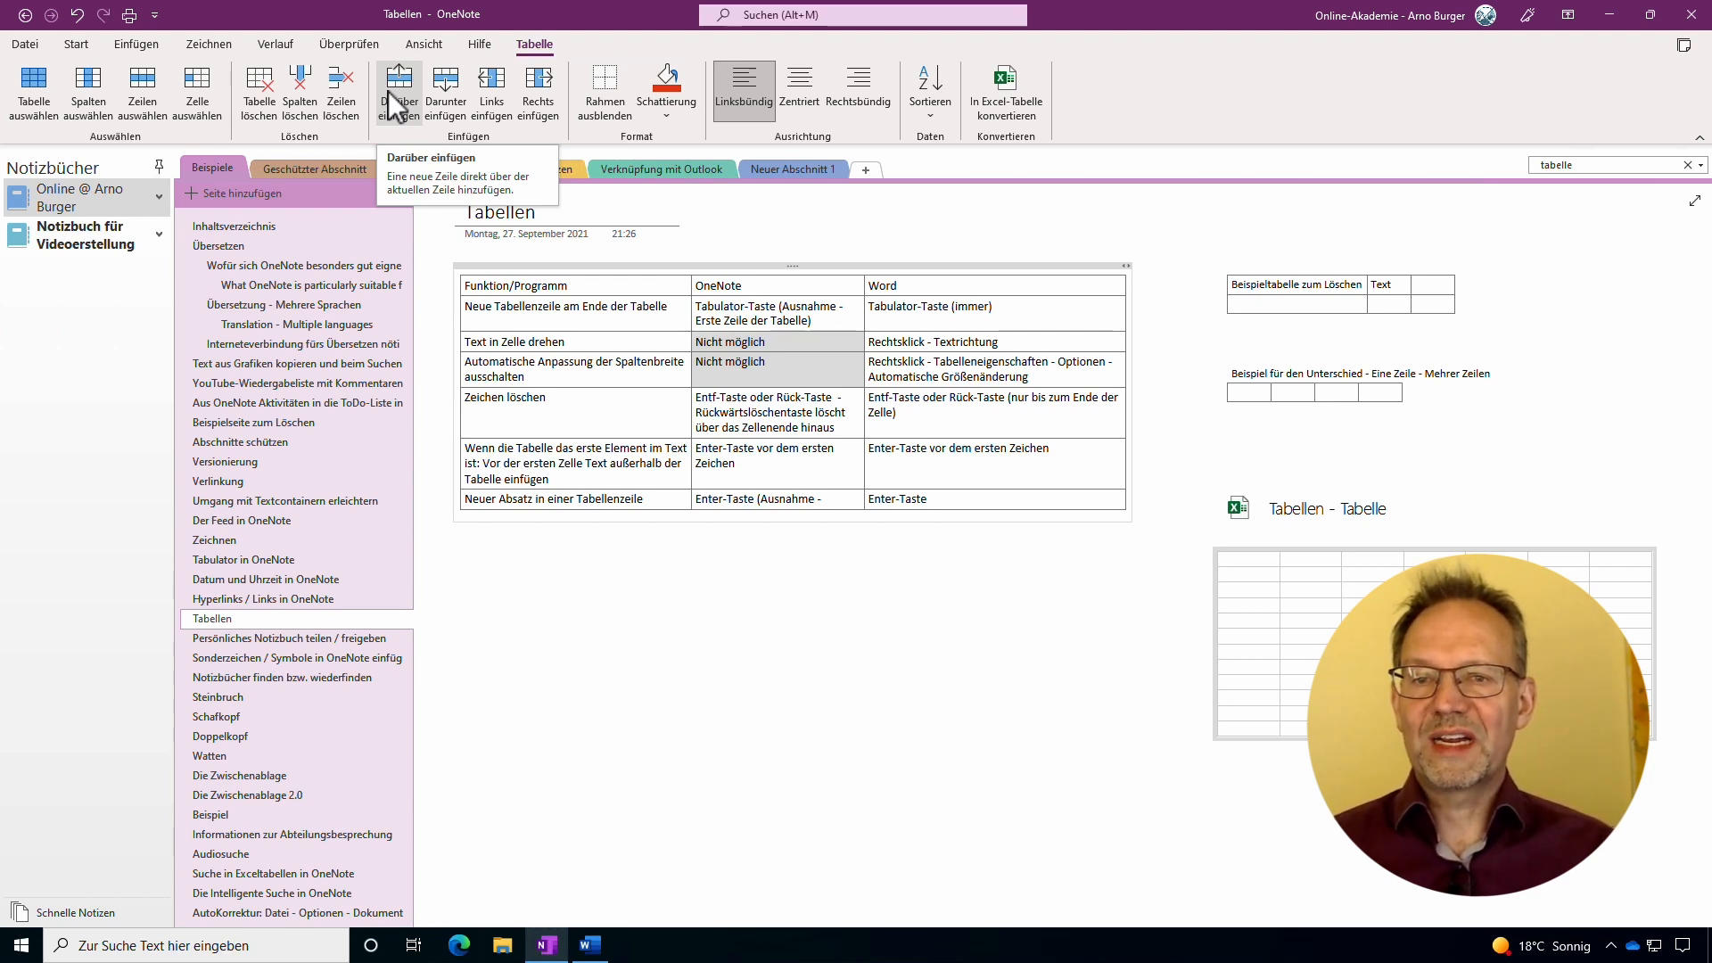
pyautogui.moveTo(699, 306)
pyautogui.mouseDown()
pyautogui.moveTo(825, 317)
pyautogui.moveTo(847, 364)
pyautogui.mouseUp()
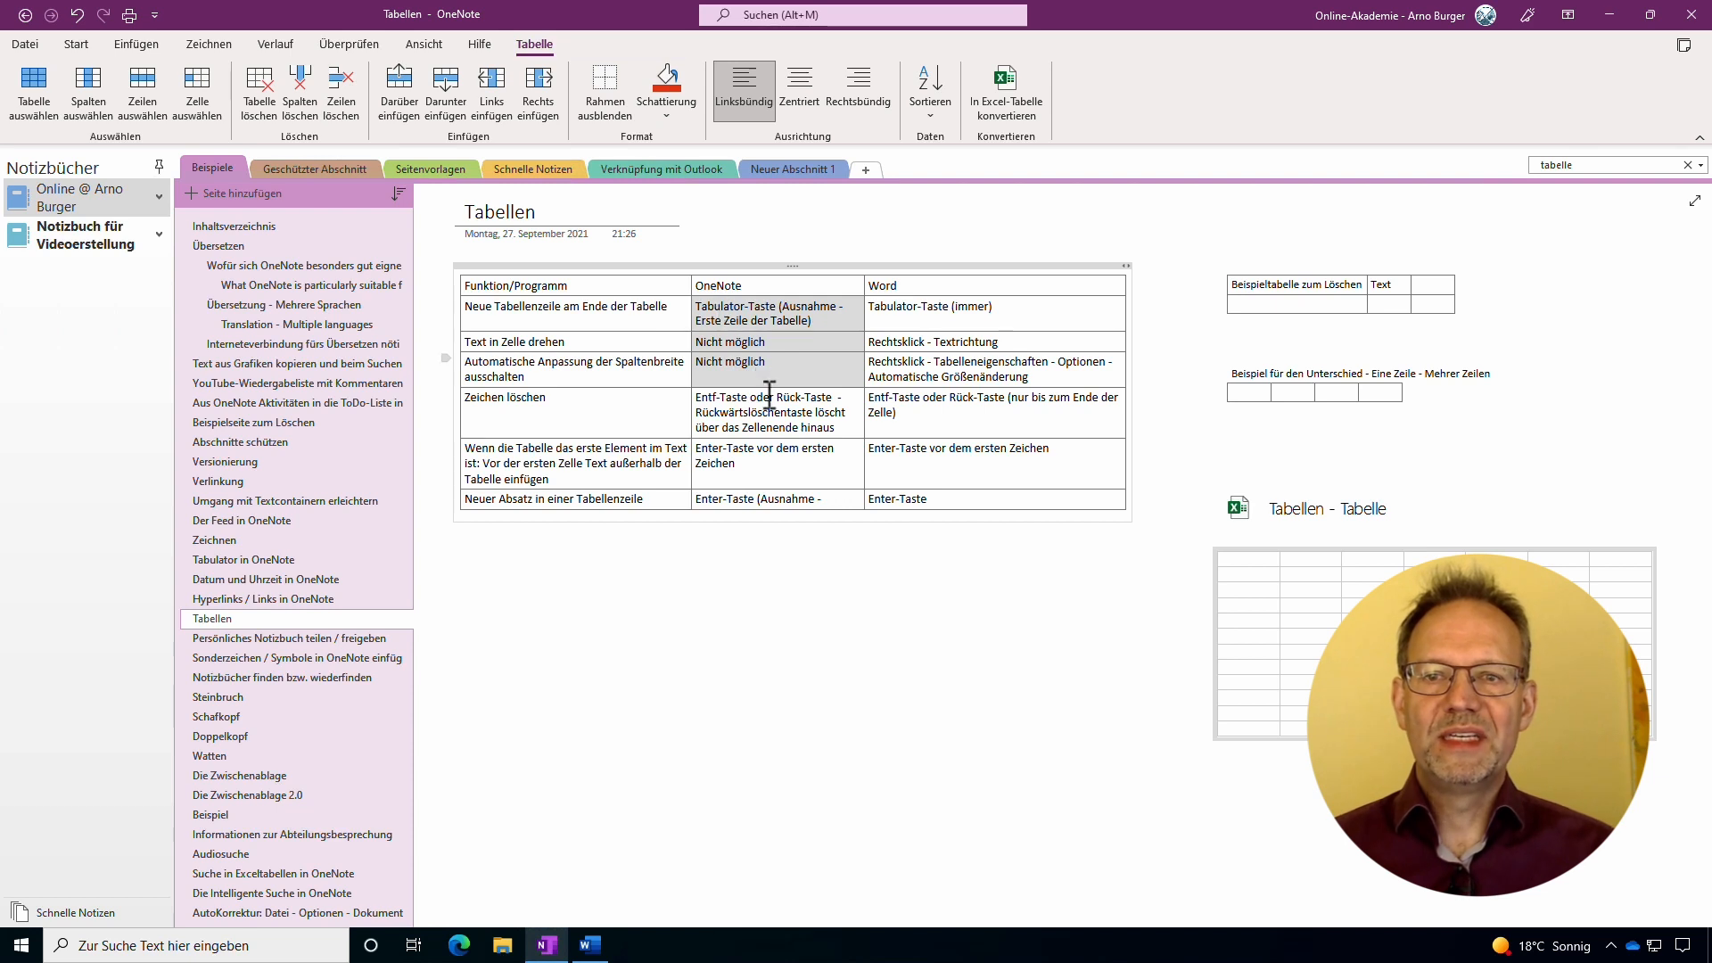
pyautogui.click(684, 114)
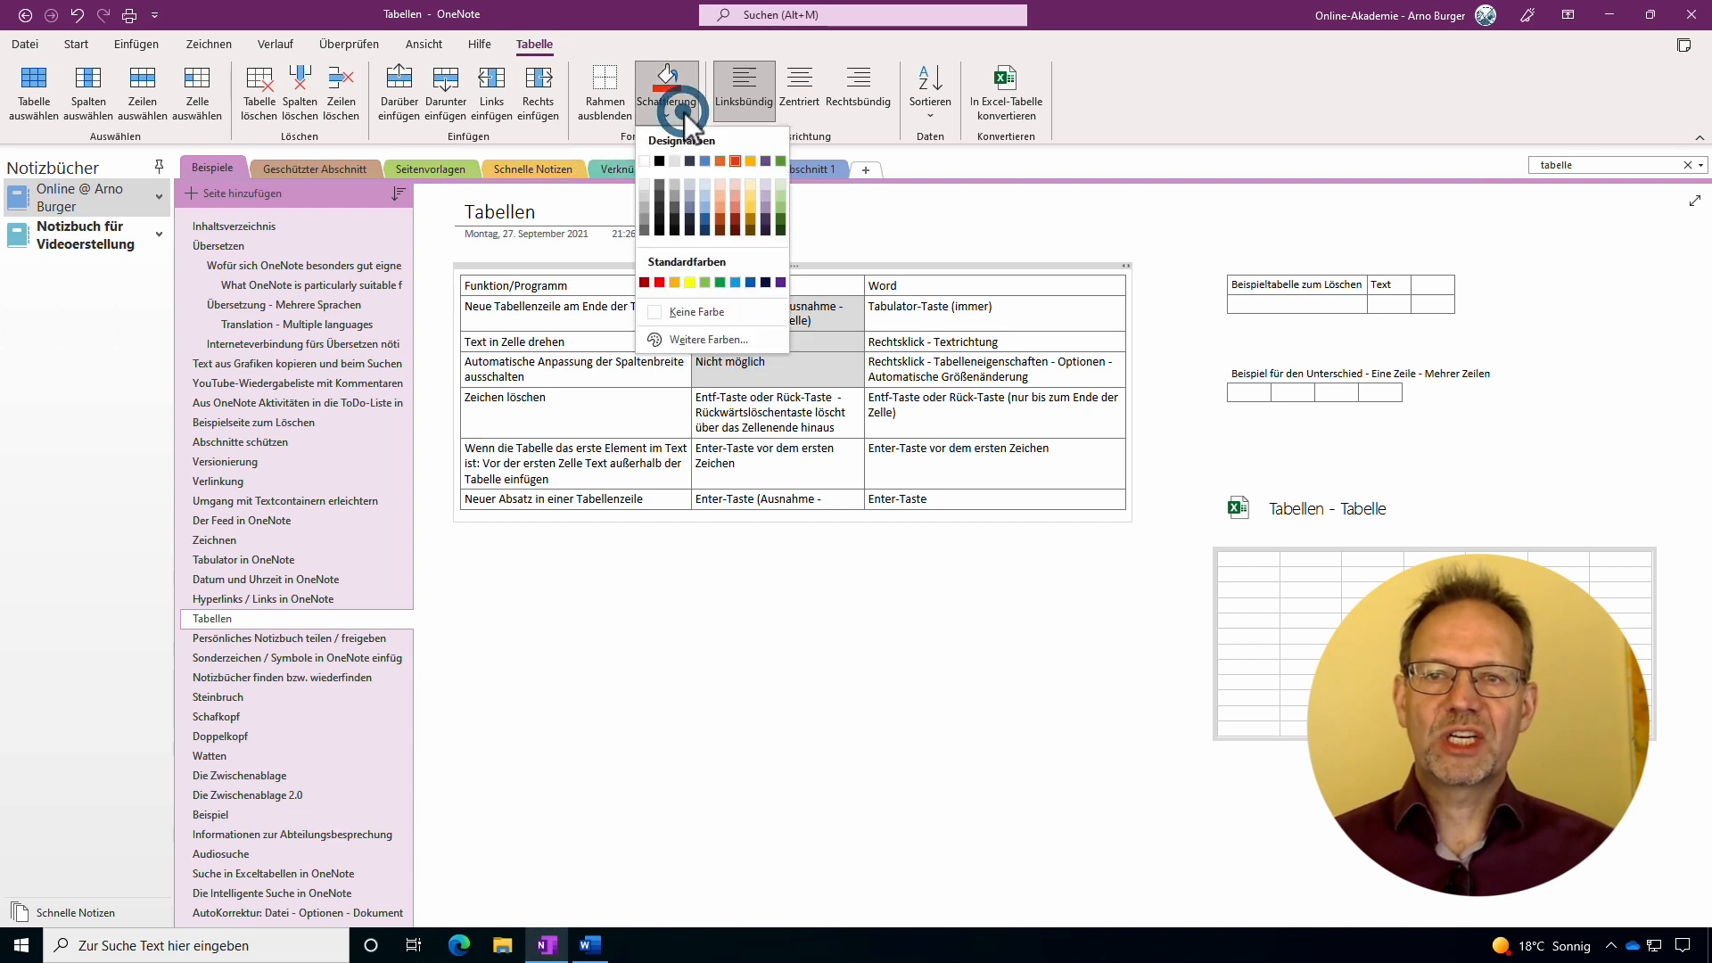
pyautogui.click(734, 162)
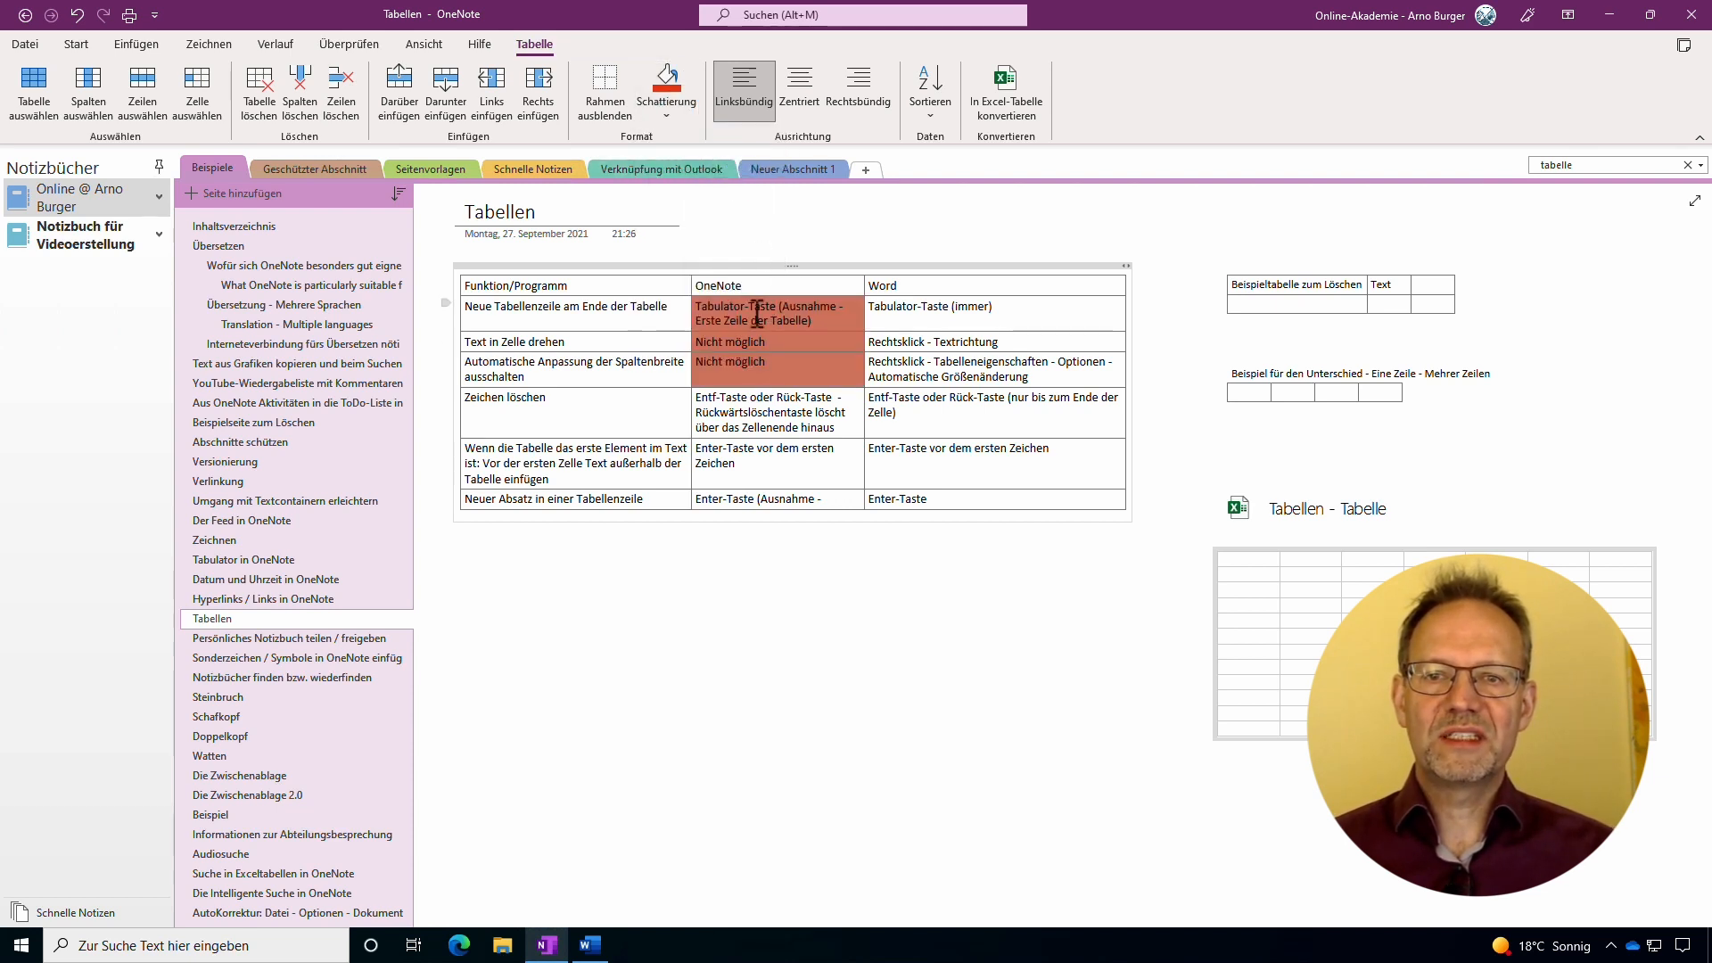
pyautogui.click(677, 115)
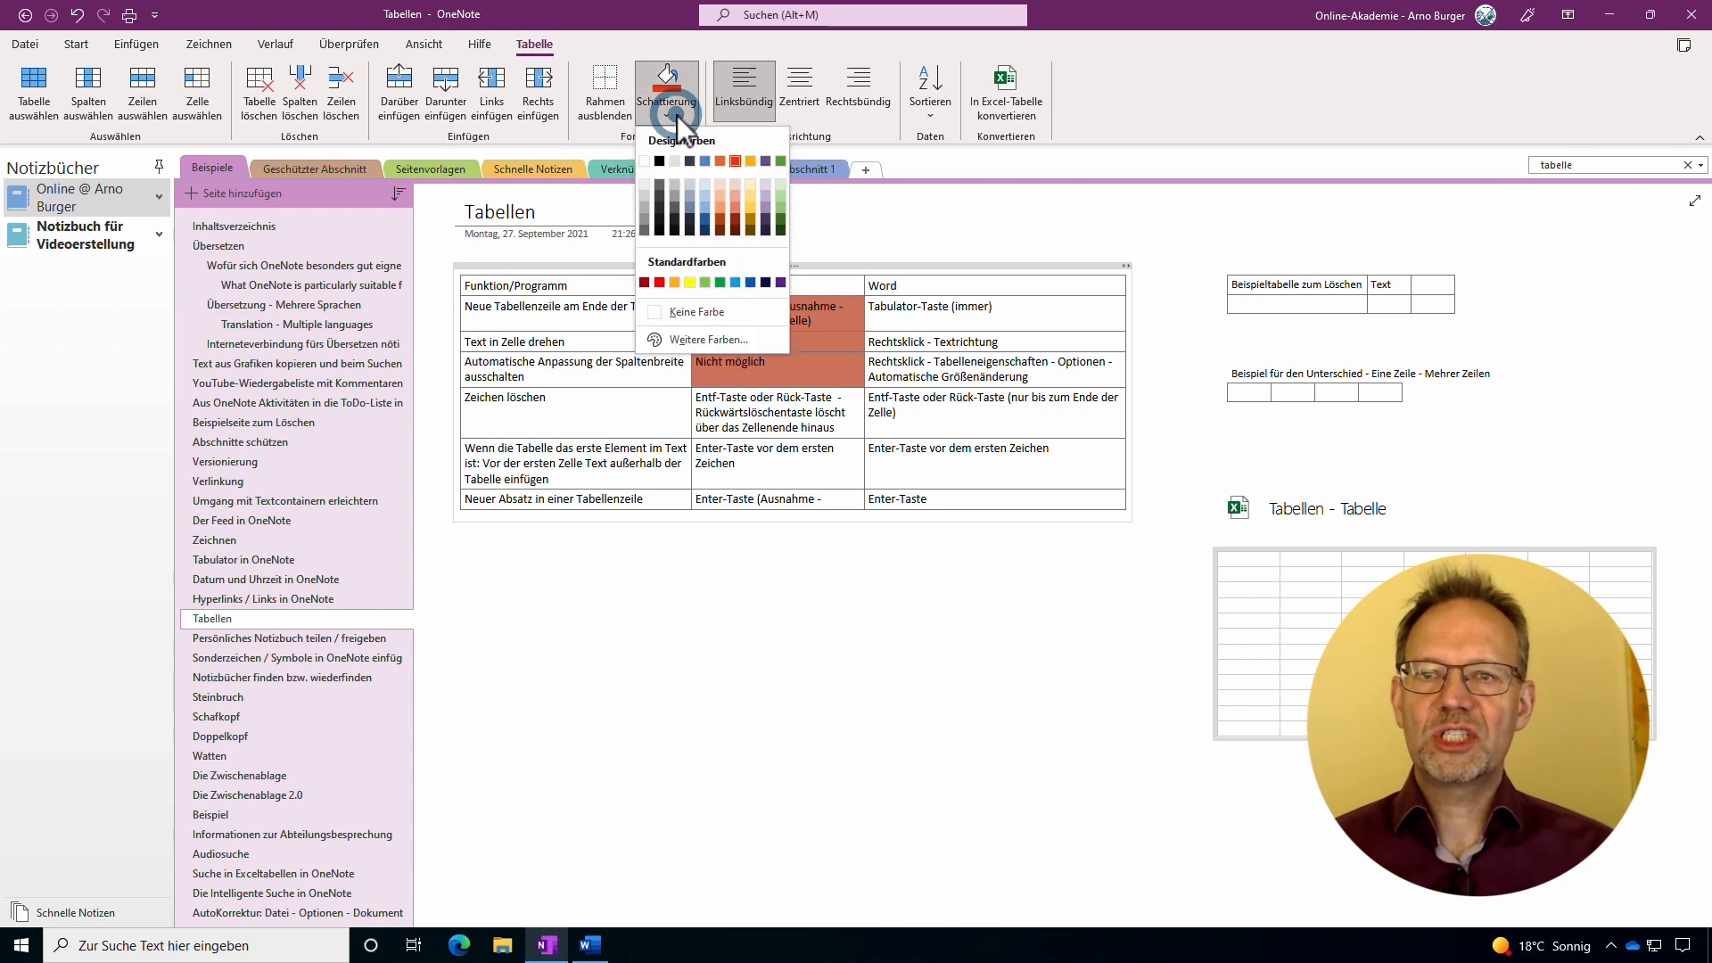
pyautogui.click(678, 312)
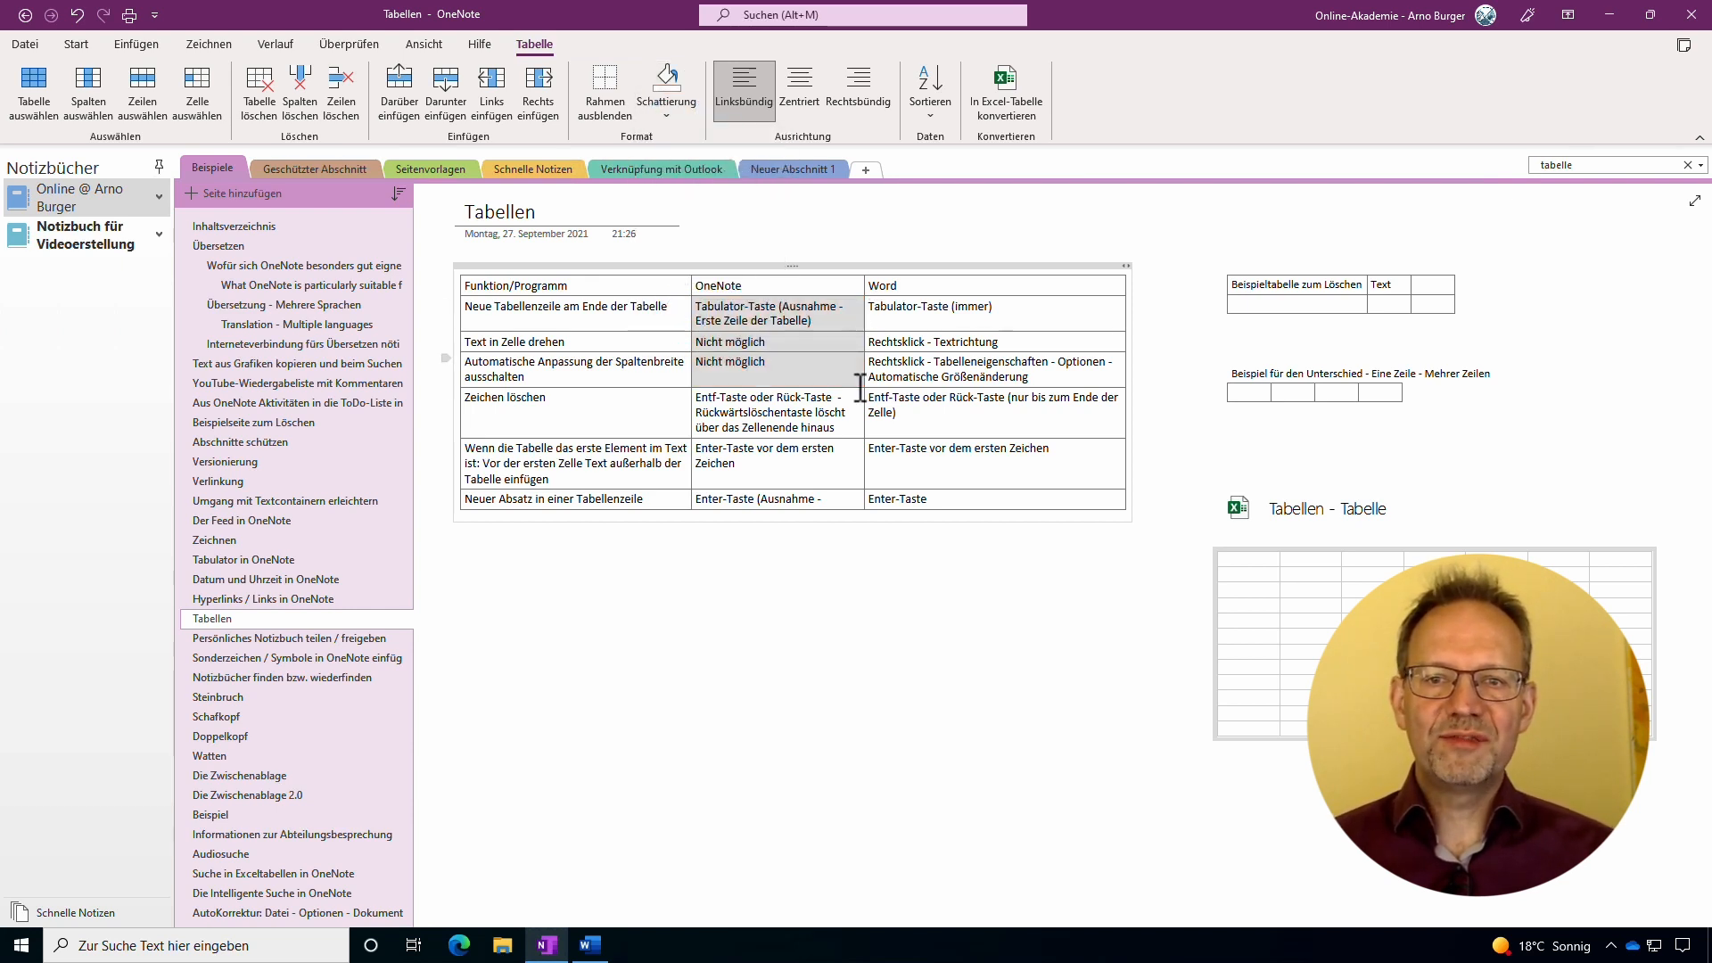
# Hide the borders of the comparison table and show them again.
pyautogui.click(597, 104)
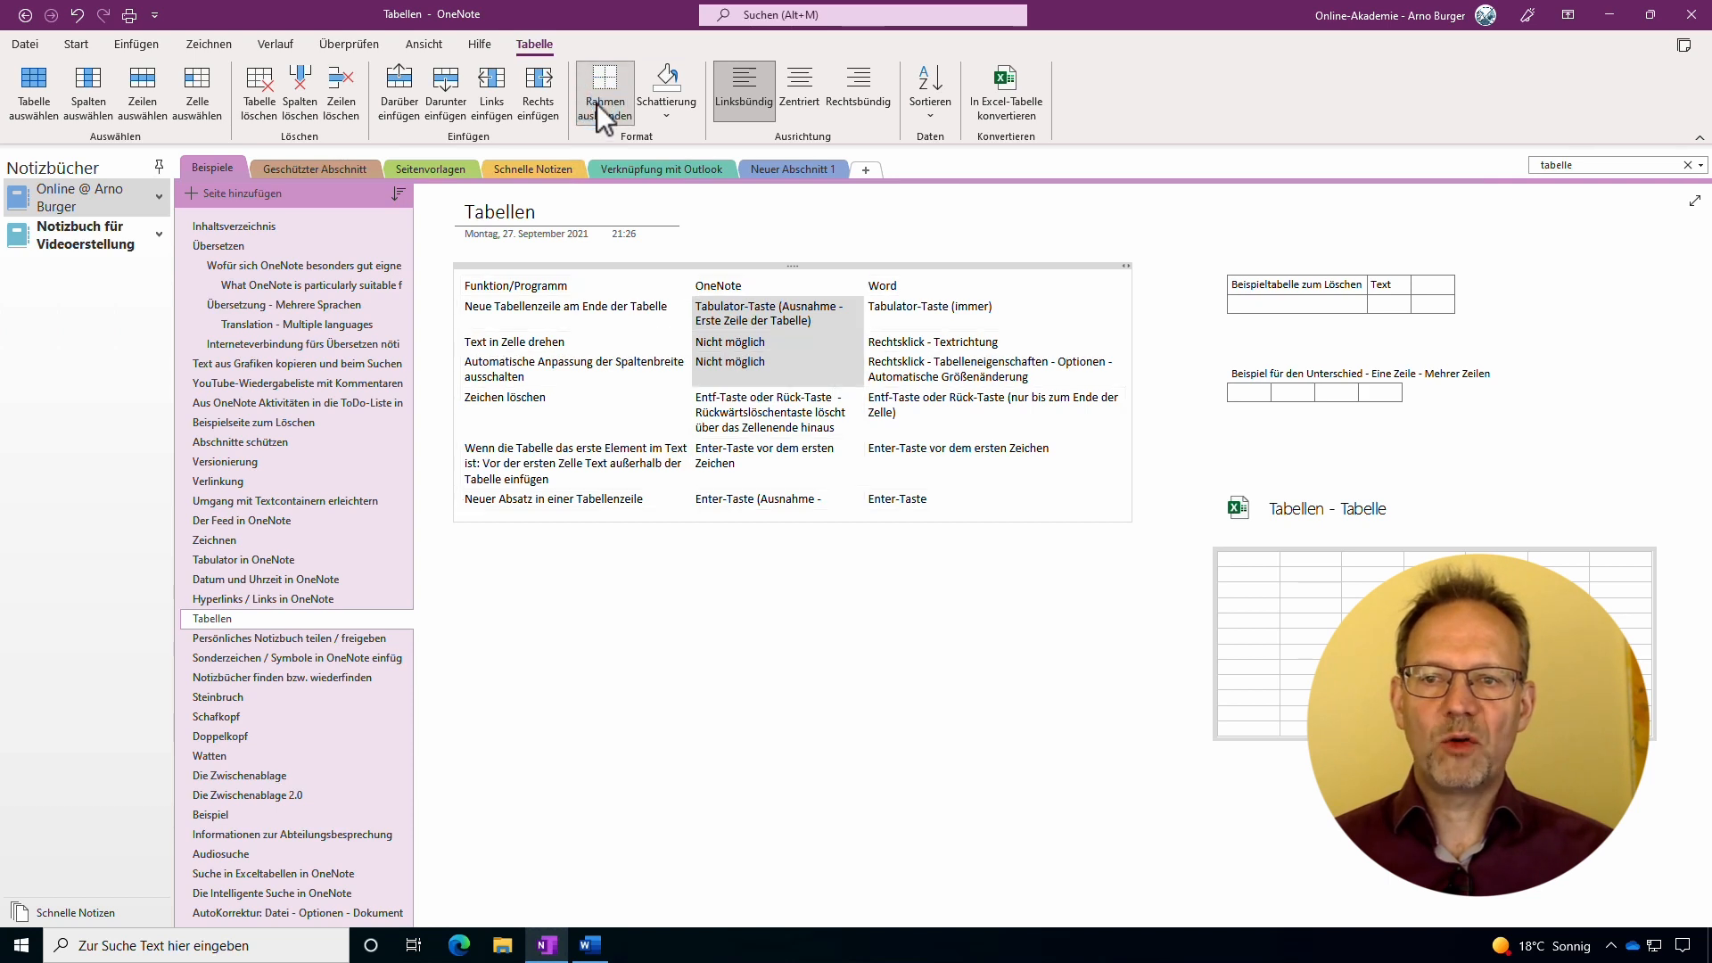
pyautogui.click(597, 104)
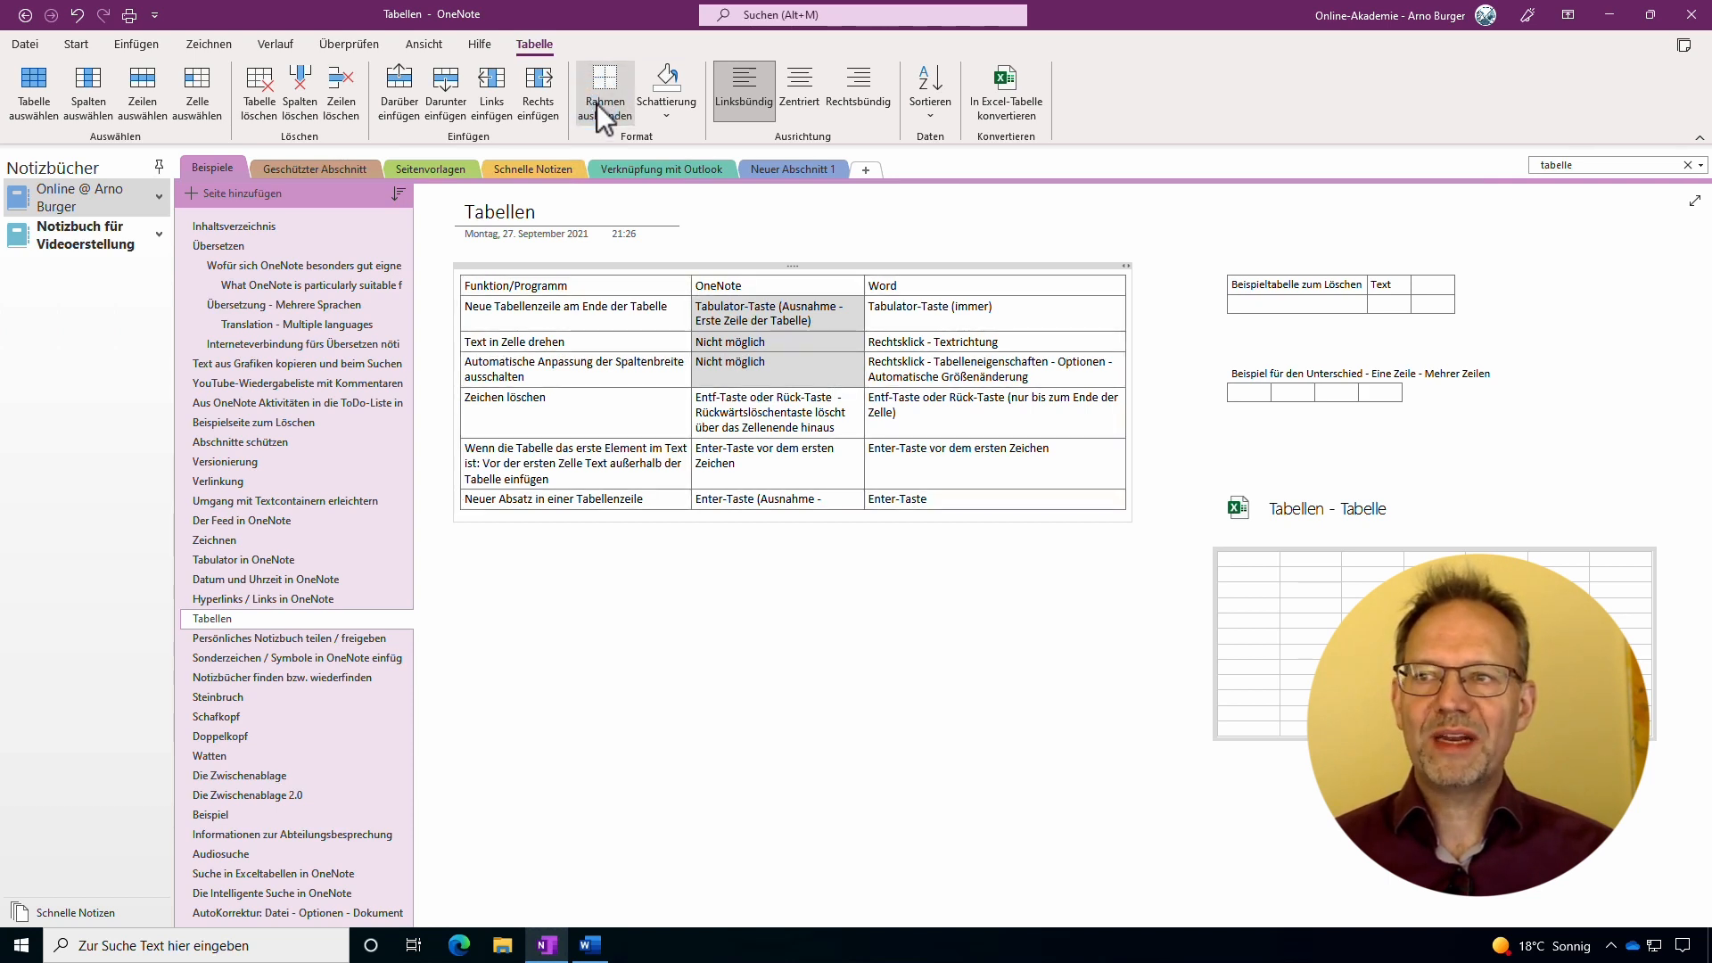
pyautogui.click(76, 44)
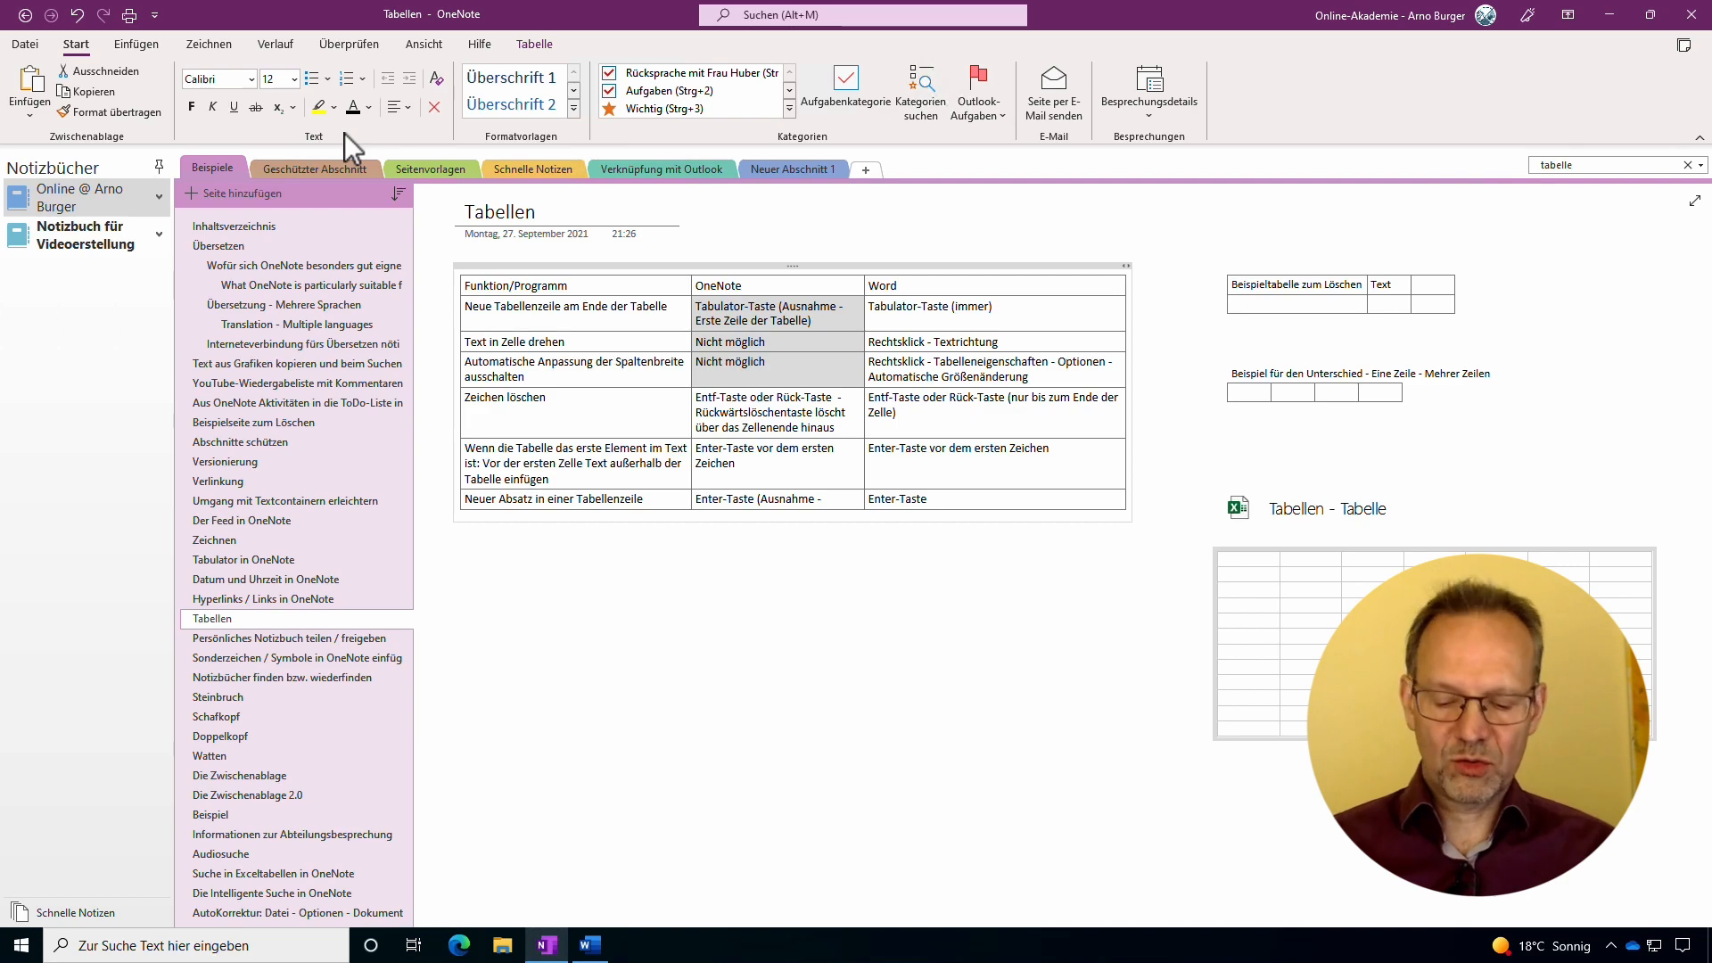
# Switch to Word, copy the whole table with the merged "Nicht möglich" cell, and paste it below the comparison table in OneNote.
pyautogui.hotkey('alt', 'Tab')
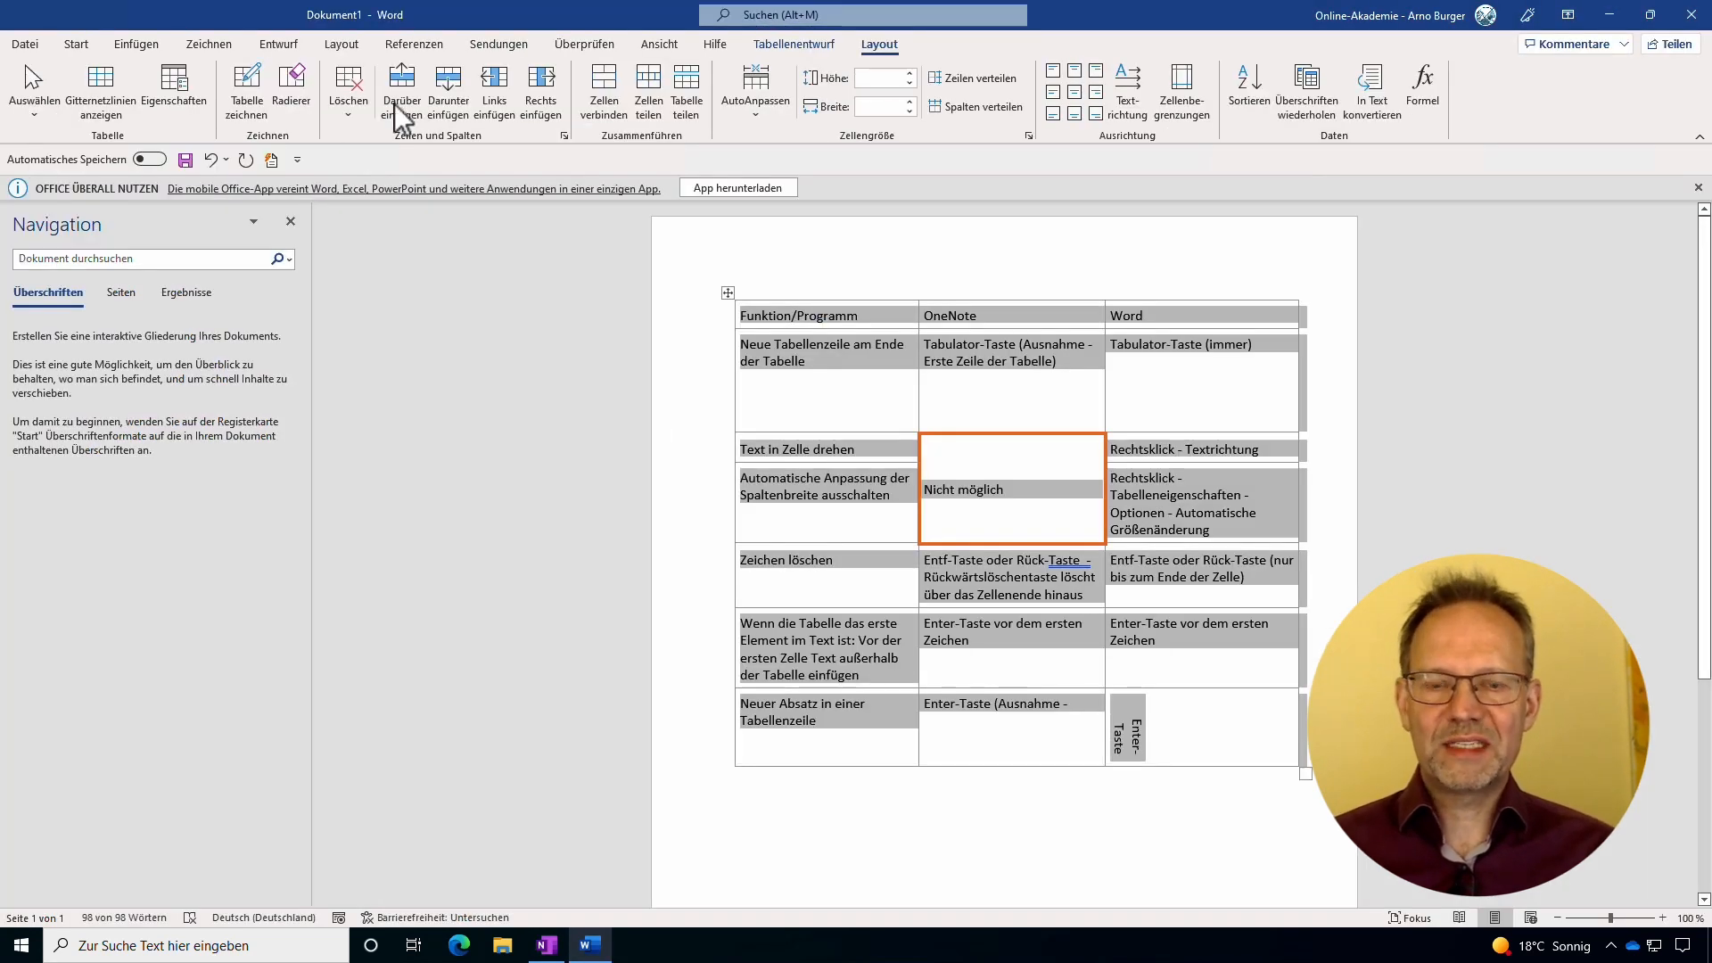
pyautogui.click(851, 392)
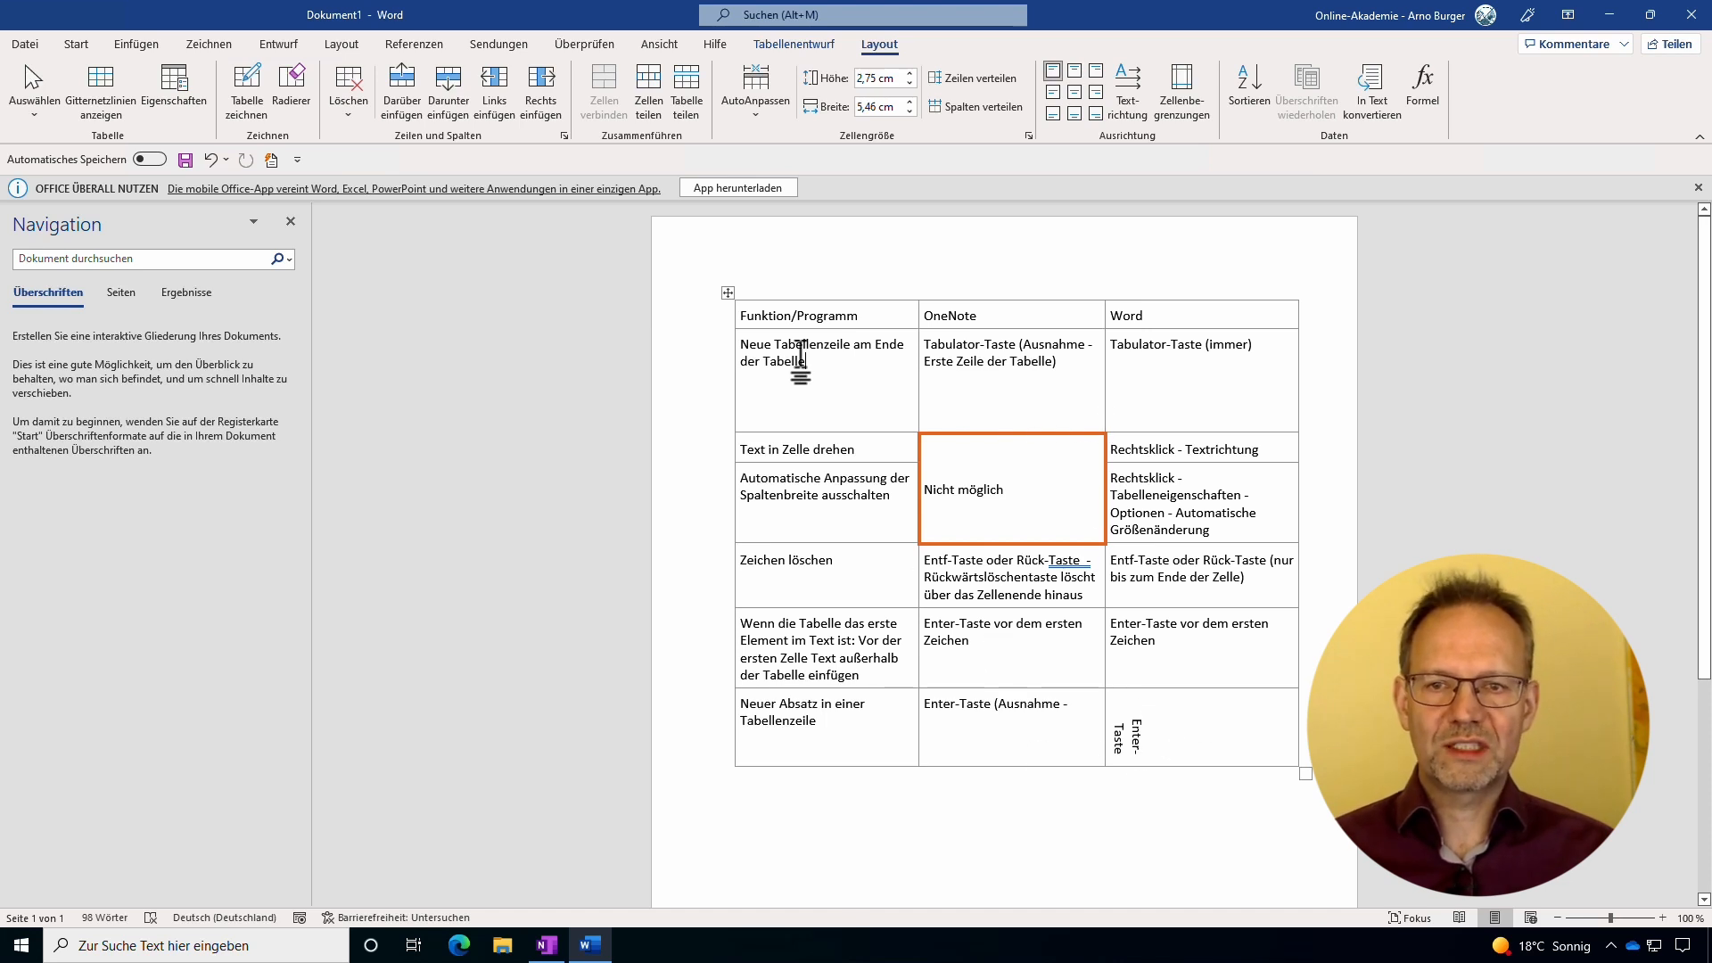
pyautogui.click(728, 292)
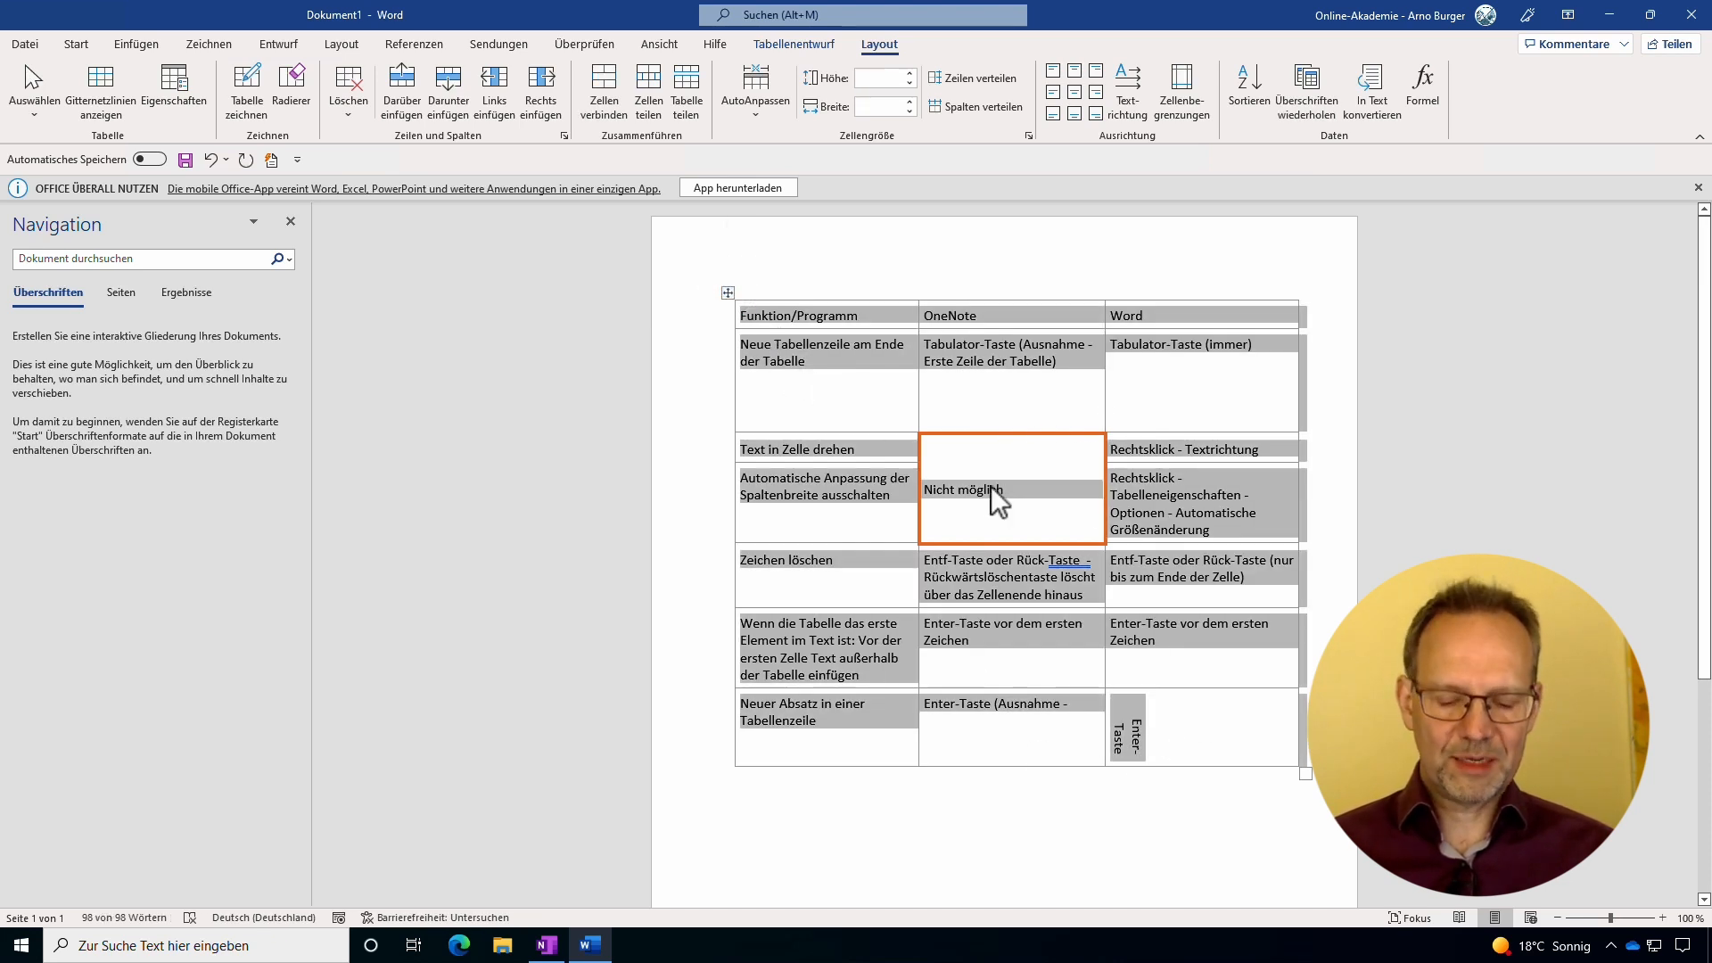
pyautogui.hotkey('alt', 'Tab')
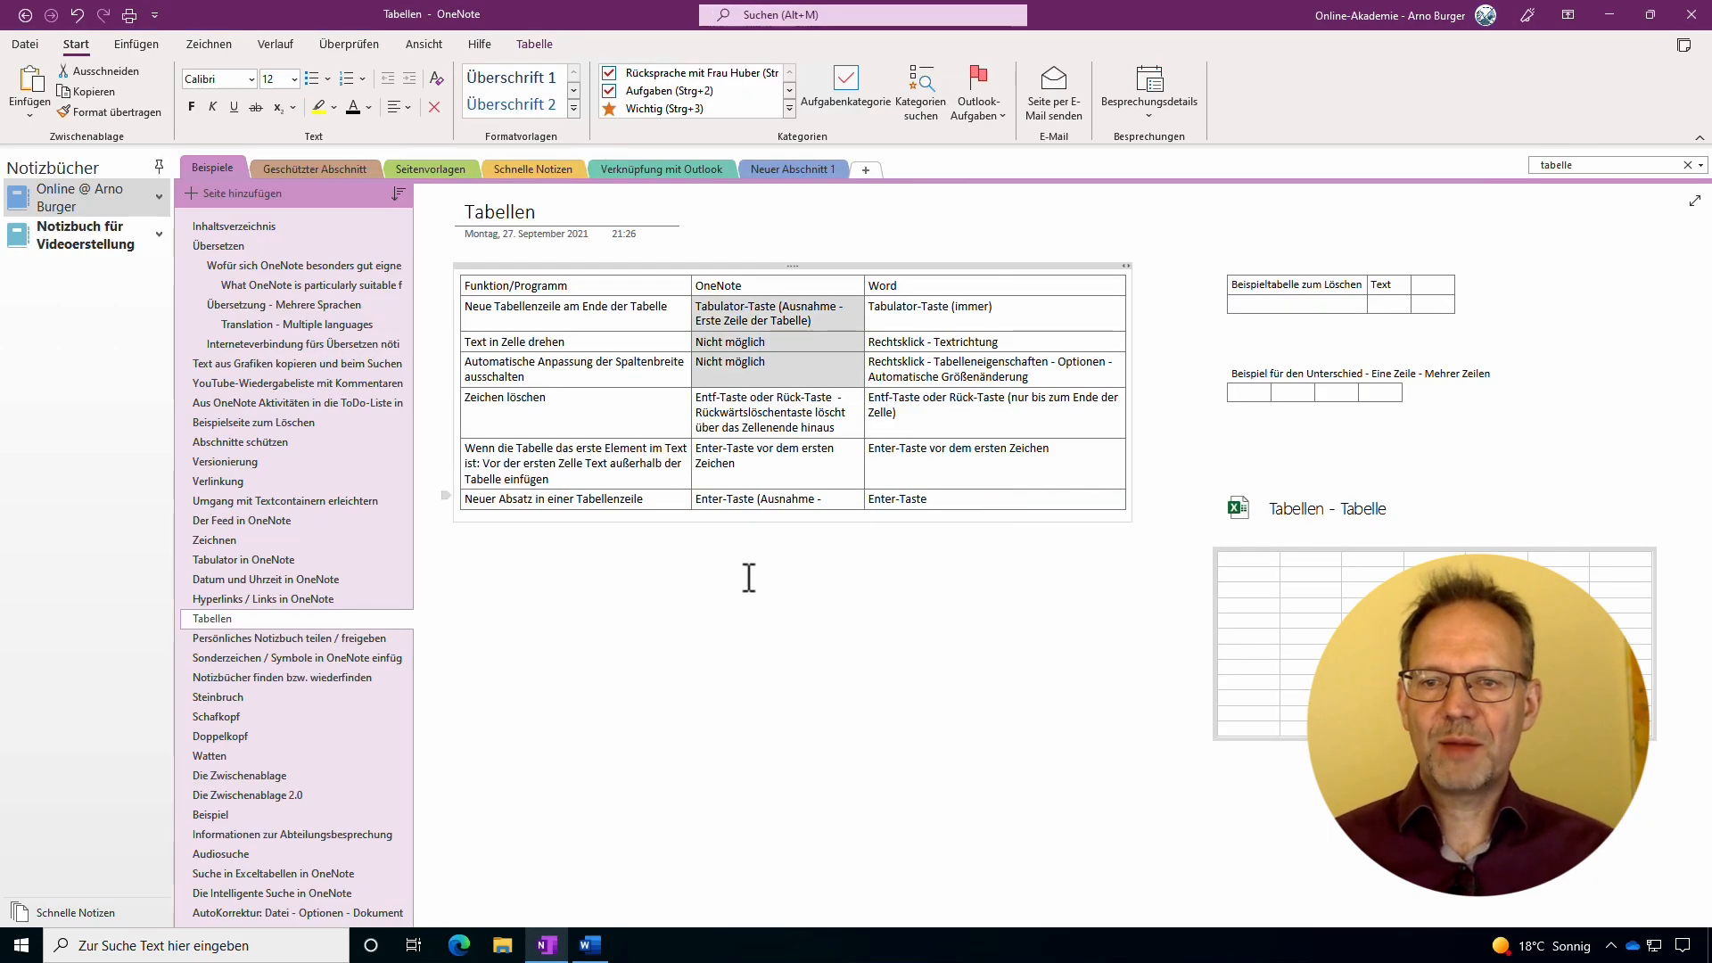
pyautogui.click(458, 574)
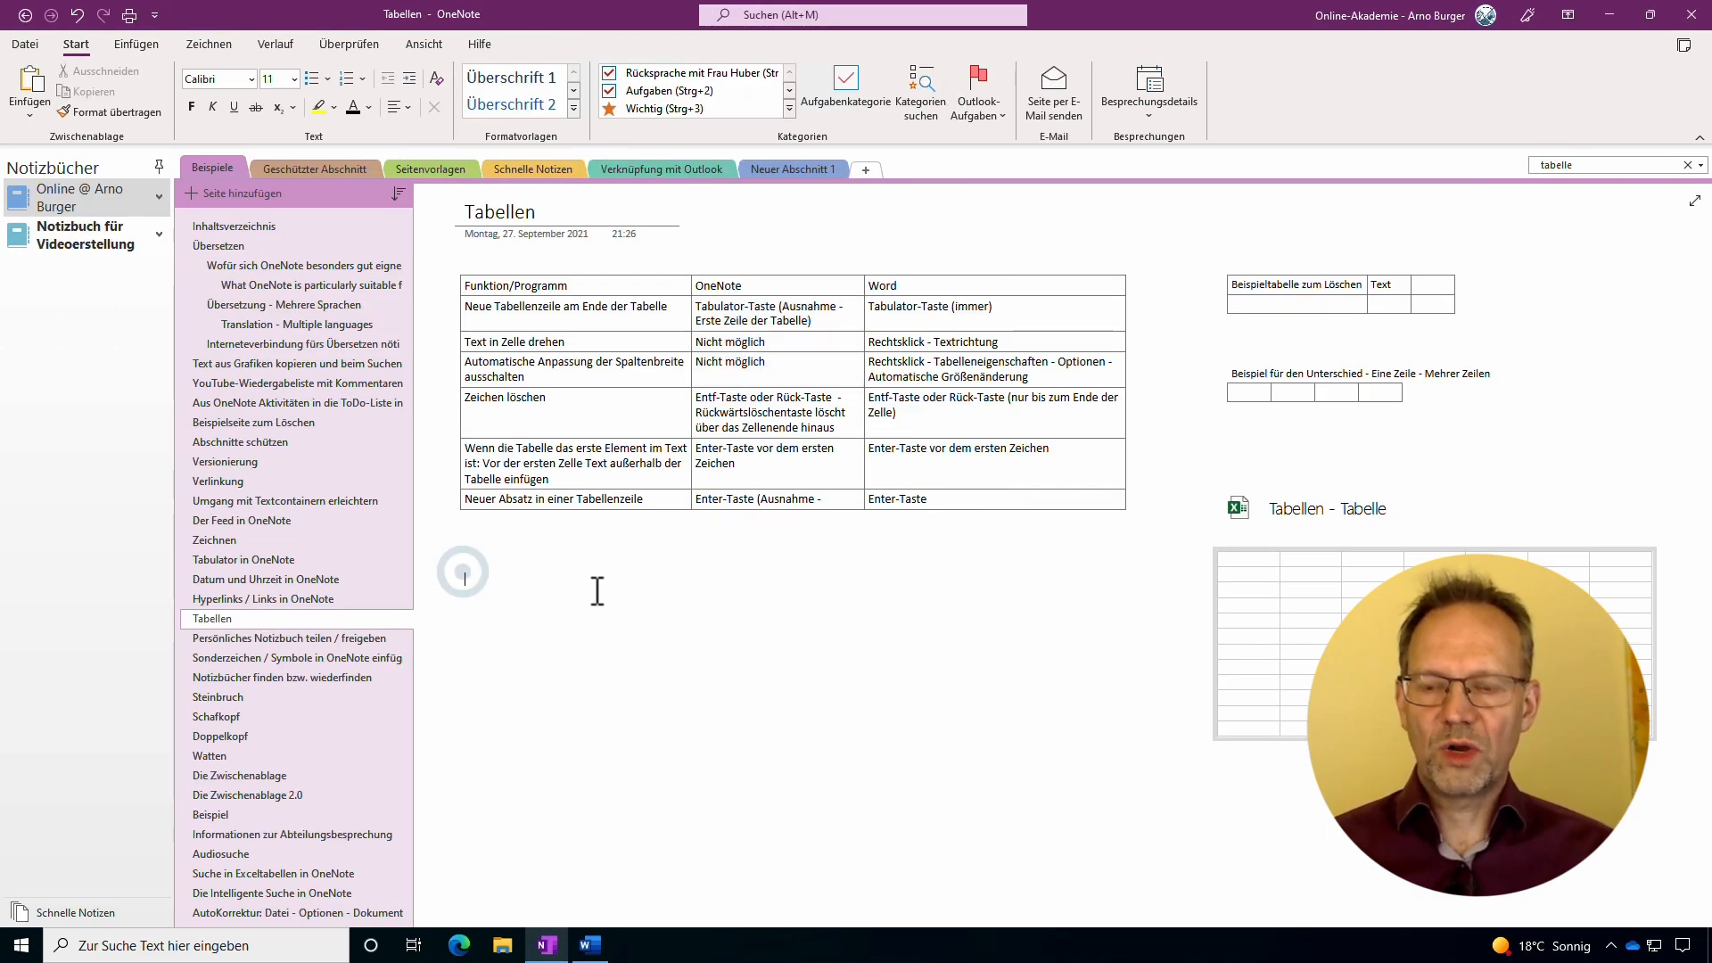
pyautogui.write('Funktion/Programm\tOneNote\tWord Neue Tabellenzeile am Ende der Tabelle\tTabulator-Taste (Ausnahme - Erste Zeile der Tabelle)\tTabulator-Taste (immer) Text in Zelle drehen\tNicht möglich\tRechtsklick - Textrichtung Automatische Anpassung der Spaltenbreite ausschalten\t\tRechtsklick - Tabelleneigenschaften - Optionen - Automatische Größenänderung Zeichen löschen\tEntf-Taste oder Rück-Taste - Rückwärtslöschentaste löscht über das Zellenende hinaus\tEntf-Taste oder Rück-Taste (nur bis zum Ende der Zelle) Wenn die Tabelle das erste Element im Text ist: Vor der ersten Zelle Text außerhalb der Tabelle einfügen\tEnter-Taste vor dem ersten Zeichen\tEnter-Taste vor dem ersten Zeichen Neuer Absatz in einer Tabellenzeile\tEnter-Taste (Ausnahme -\tEnter-Taste')
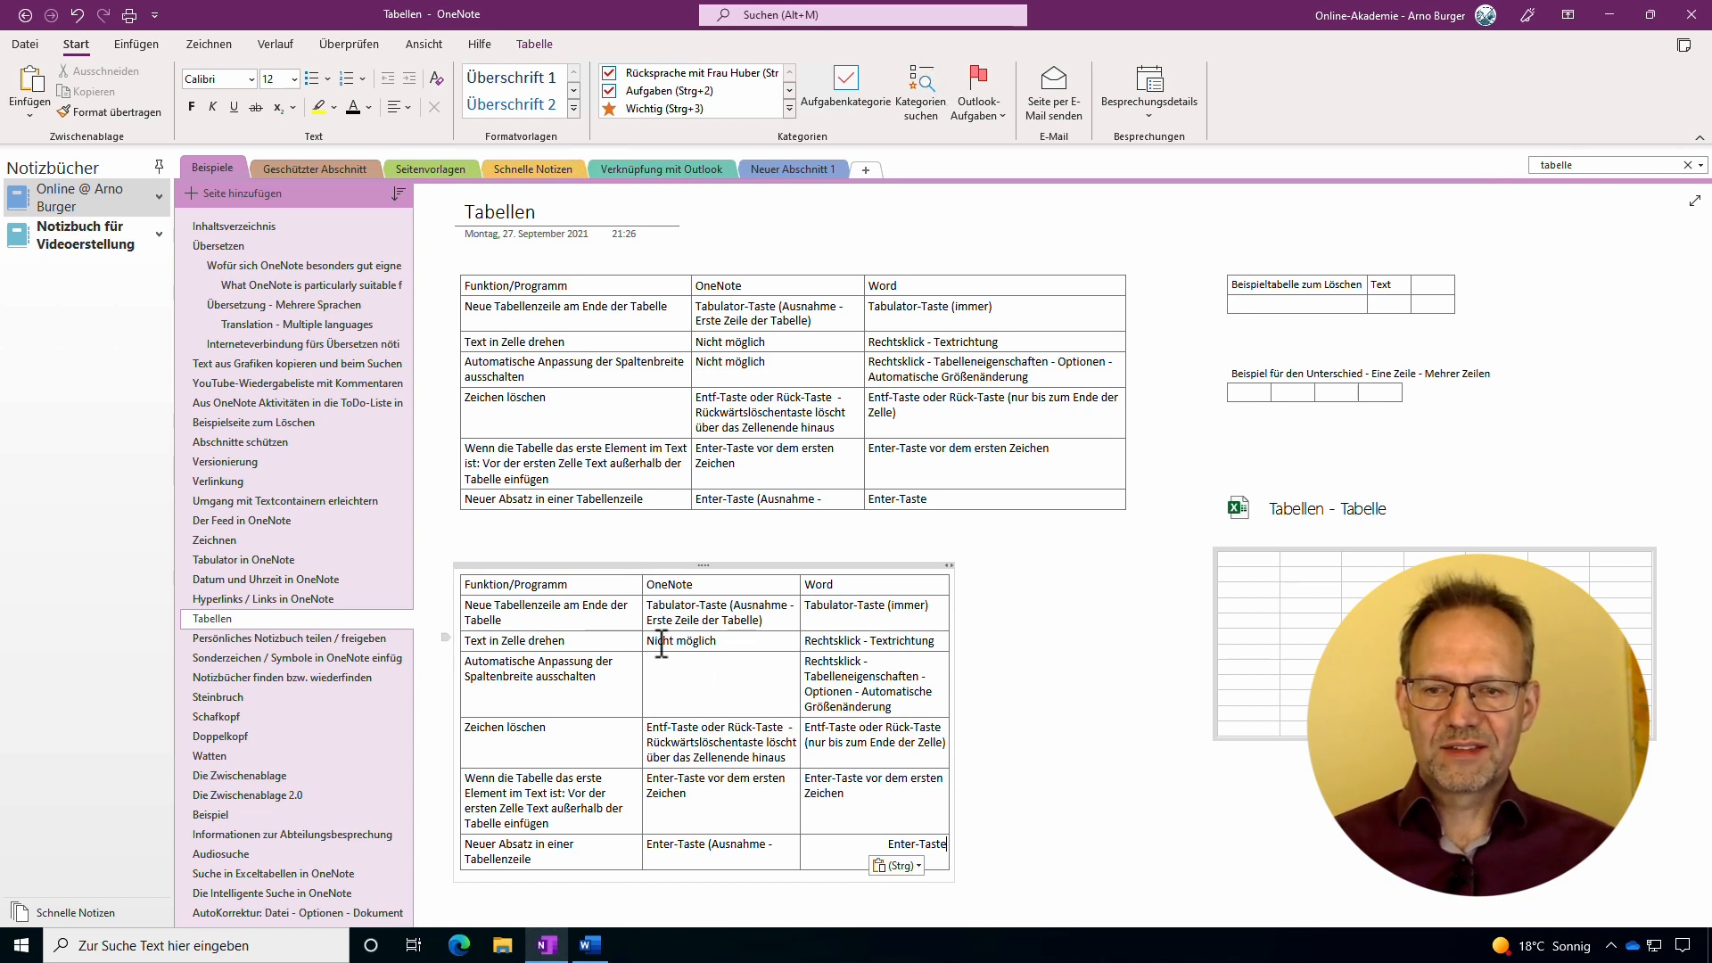
# Select the pasted table's "Nicht möglich" cell and the empty cell beneath it, and undo the table paste.
pyautogui.moveTo(664, 640); pyautogui.dragTo(700, 670)
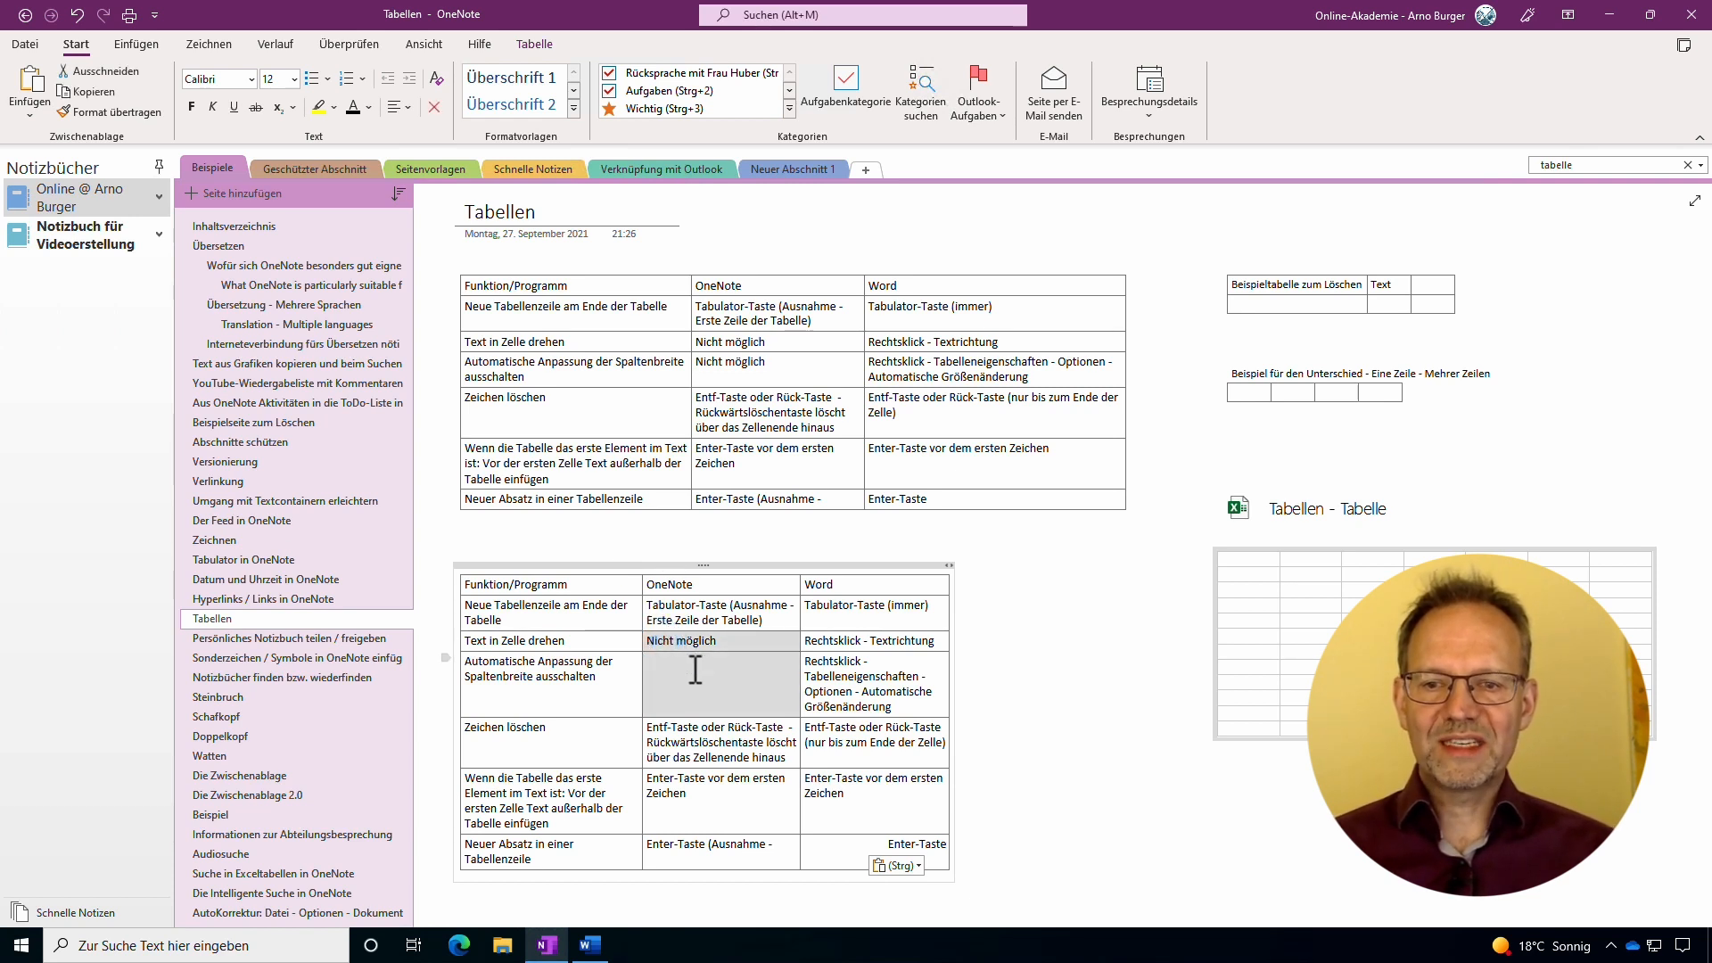
pyautogui.click(688, 648)
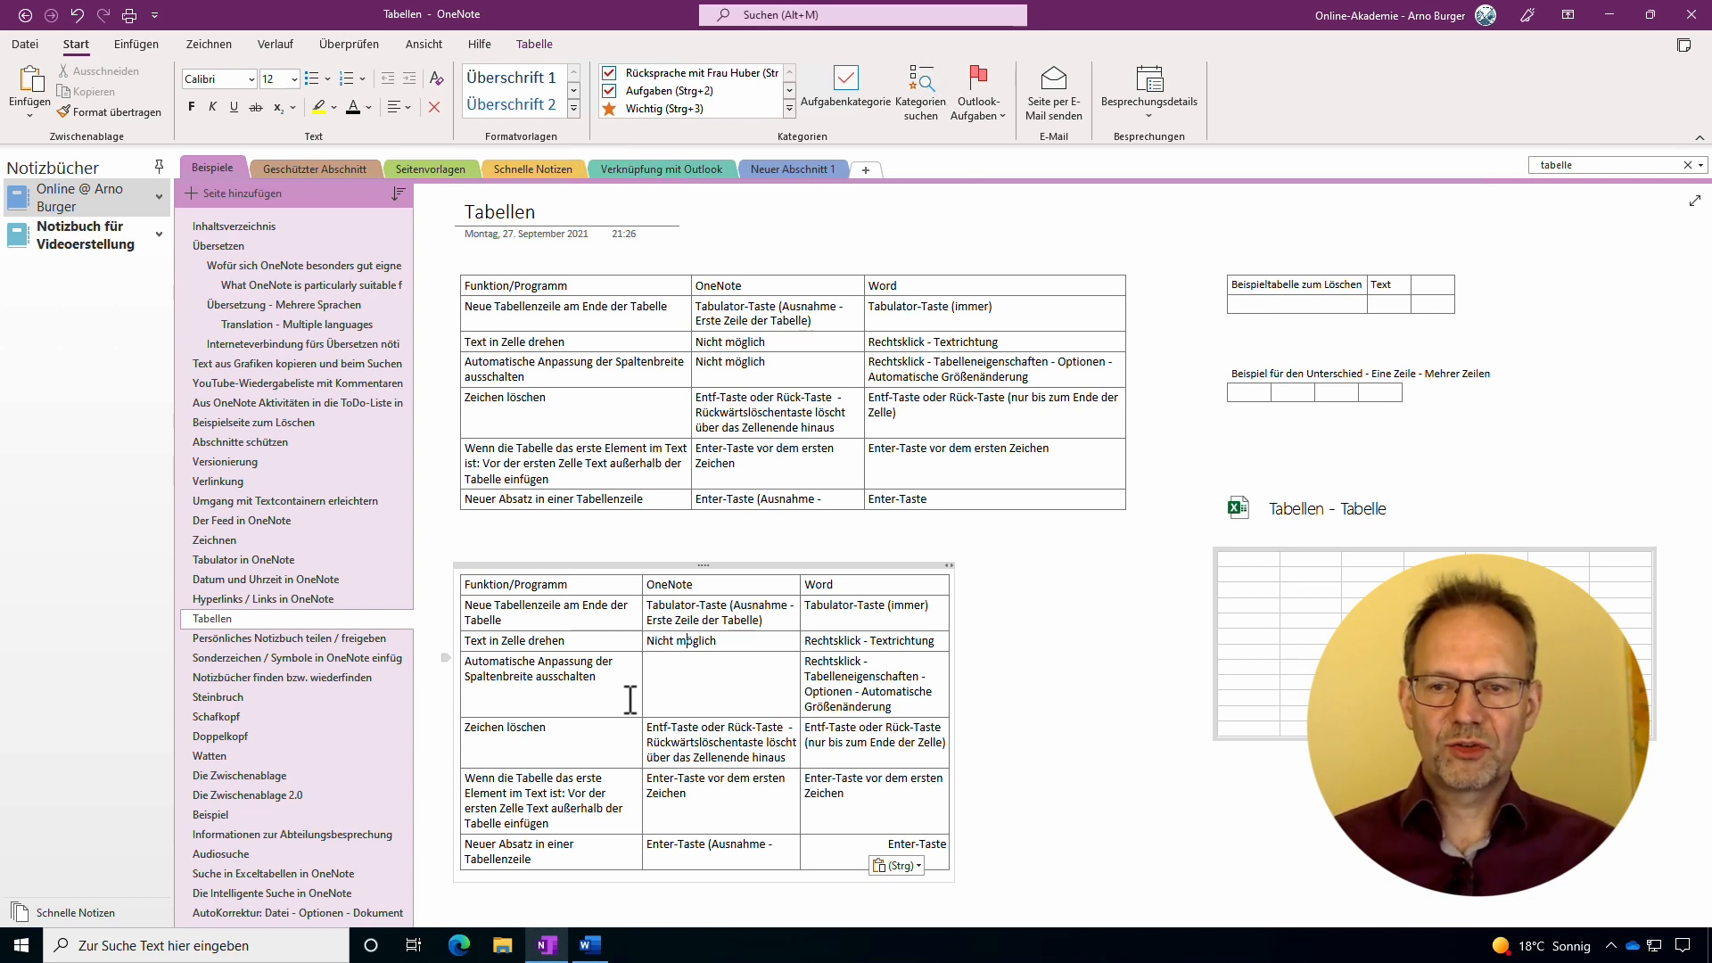
pyautogui.hotkey('ctrl', 'z')
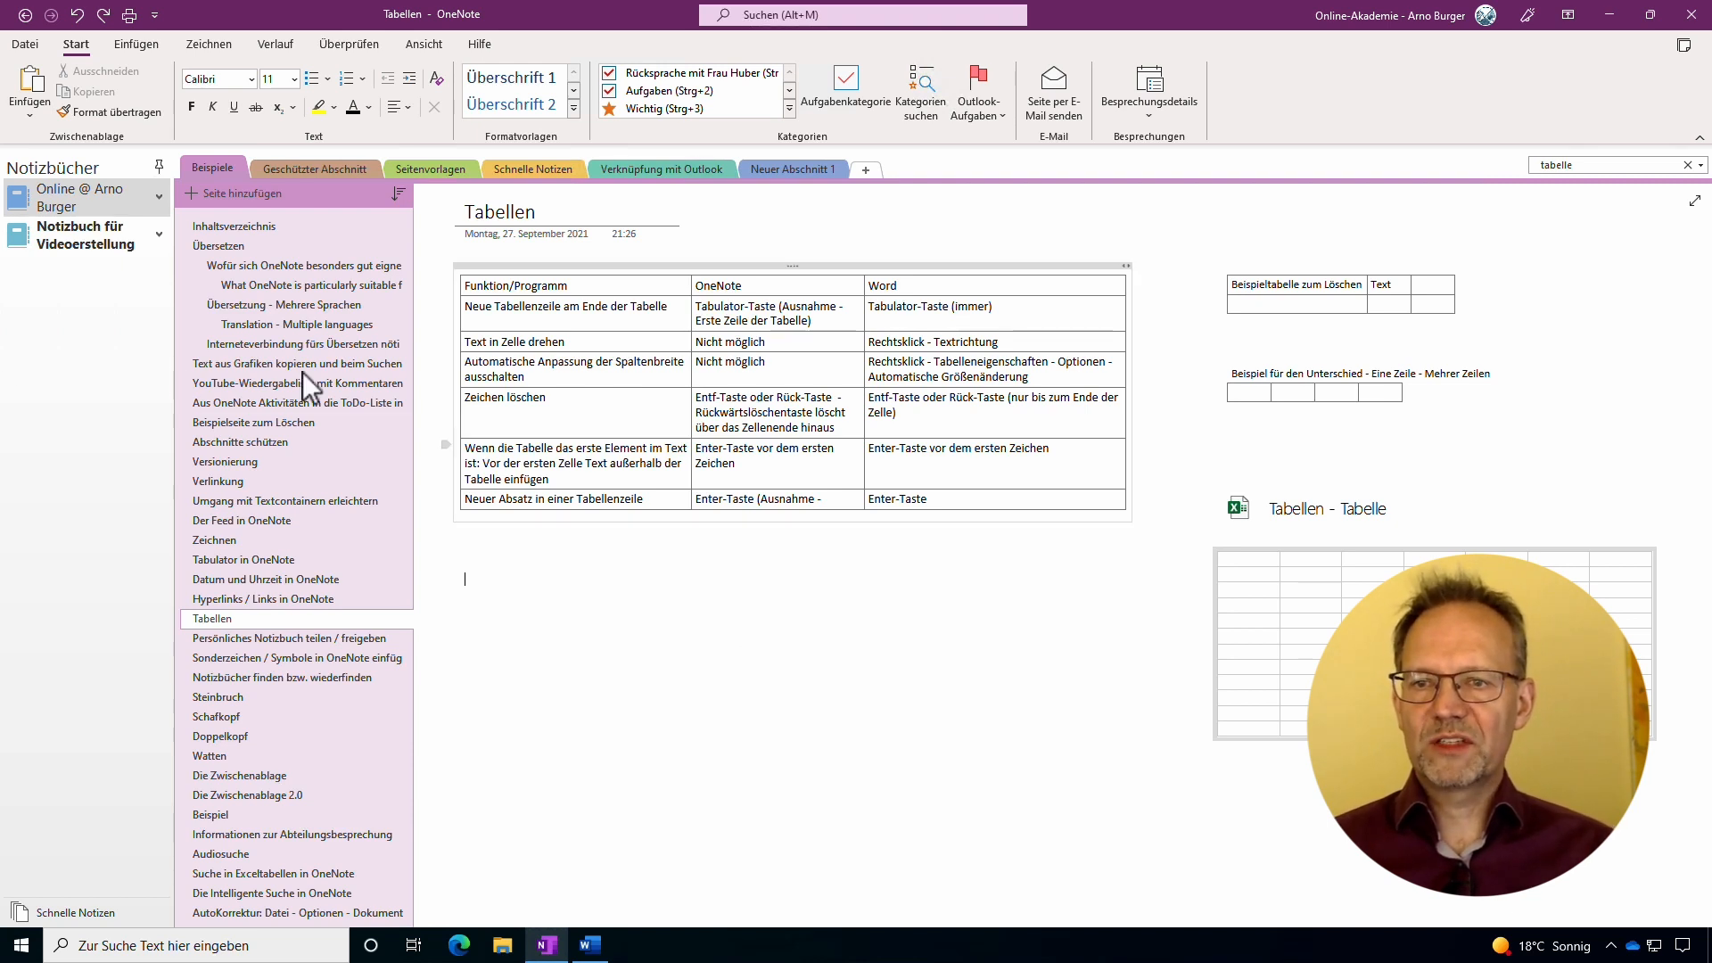
# Insert an empty row above "Automatische Anpassung der Spaltenbreite ausschalten" in the comparison table.
pyautogui.click(464, 364)
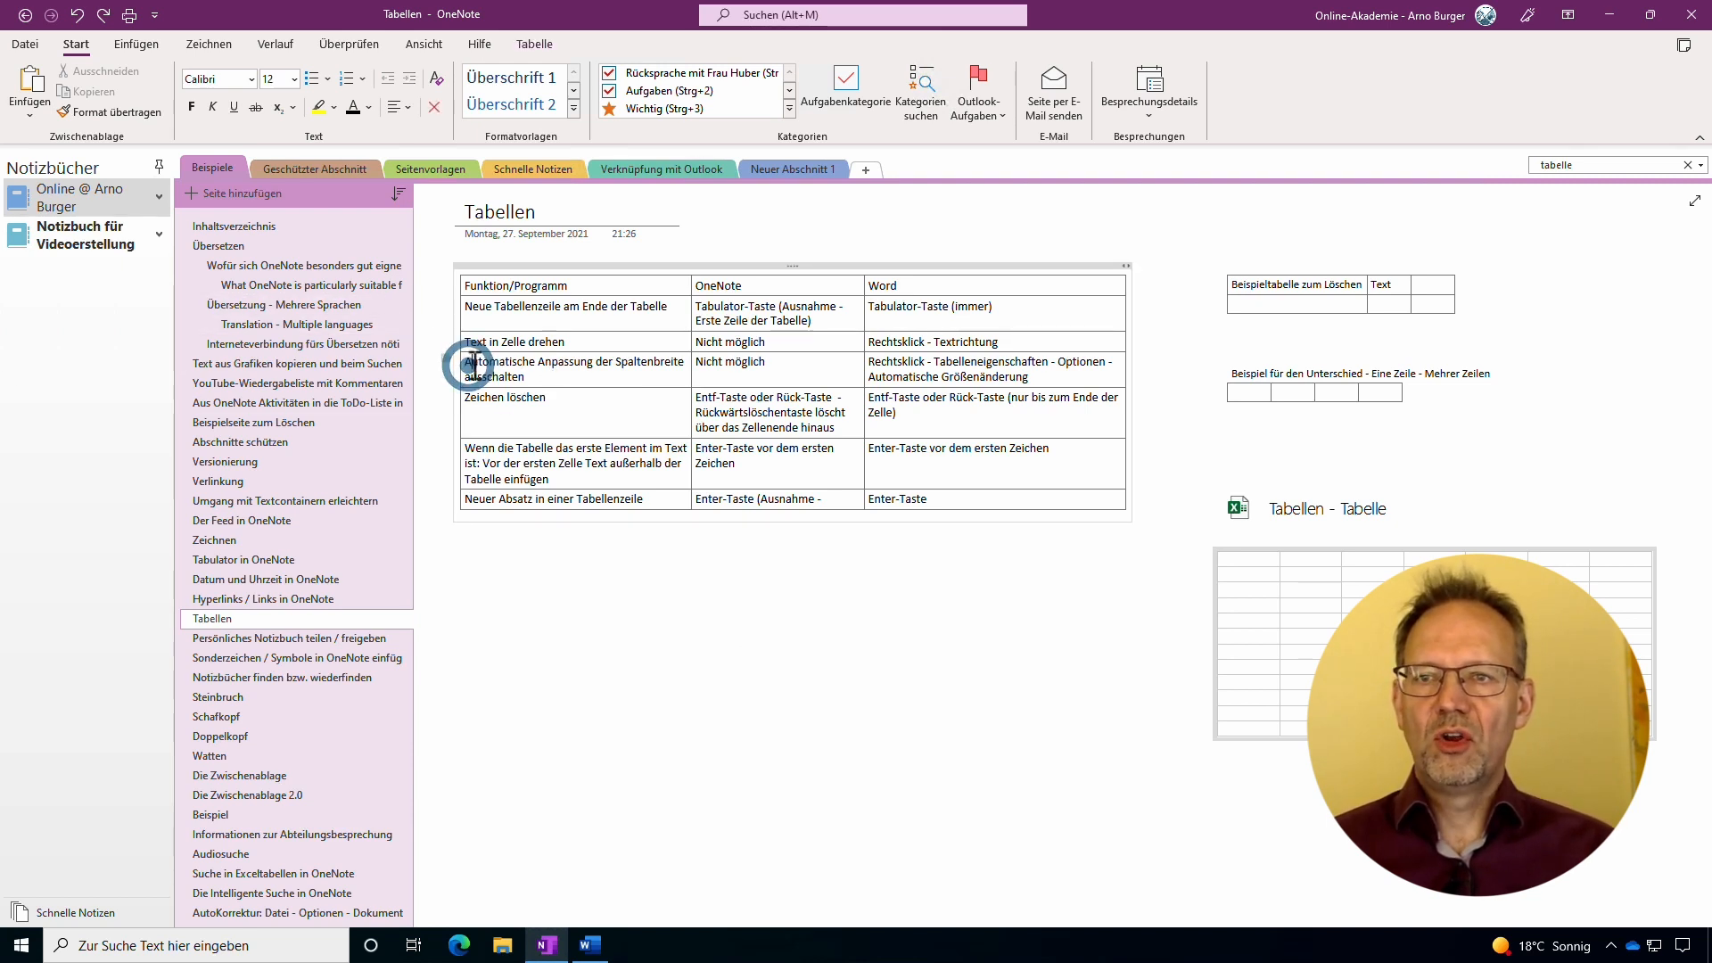
pyautogui.click(541, 43)
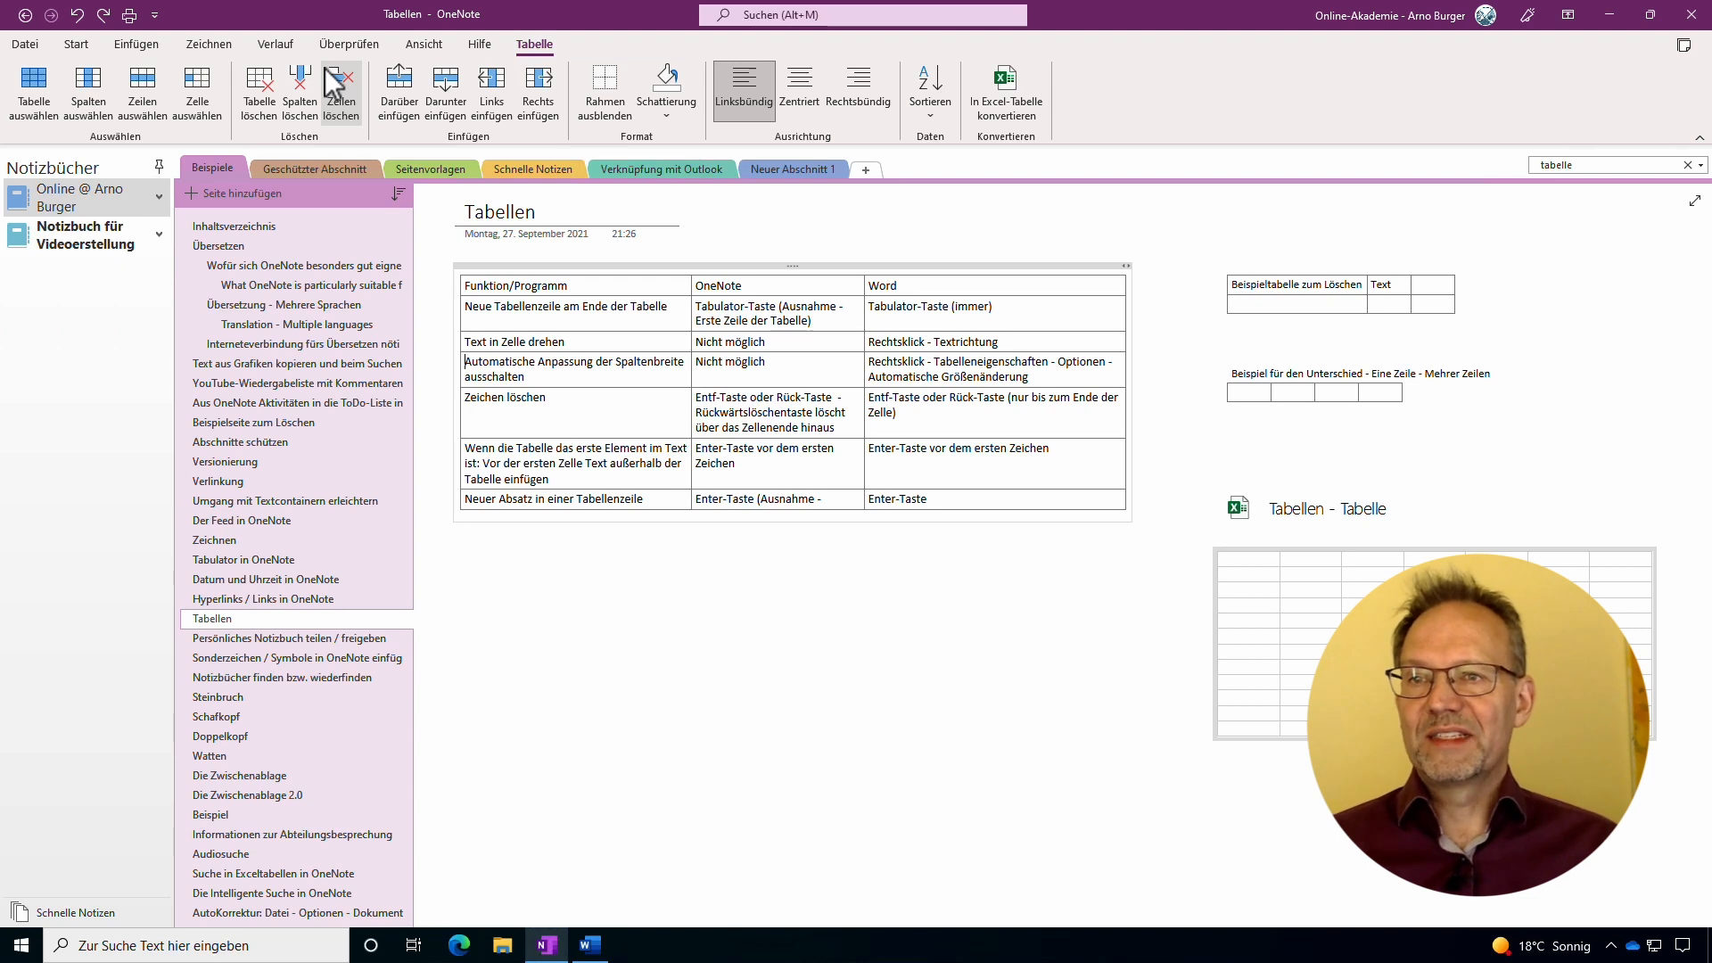
pyautogui.click(411, 103)
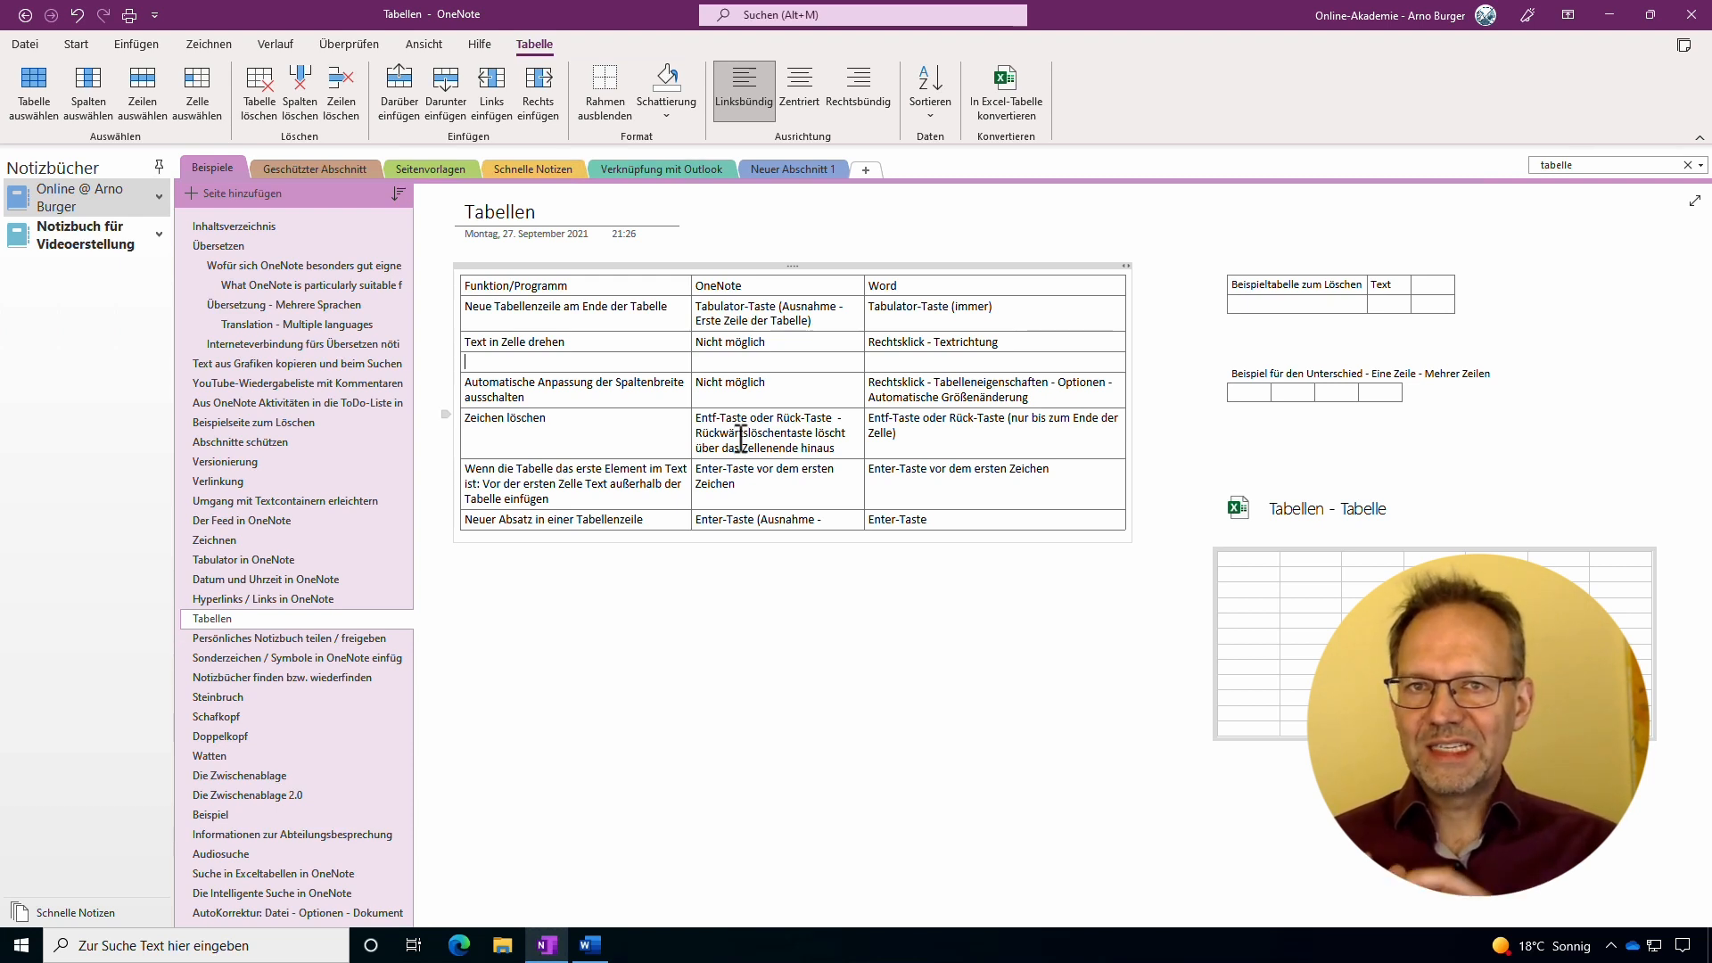
# Split the comparison table at its empty row, undo the split, and split it there again.
pyautogui.press('Return')
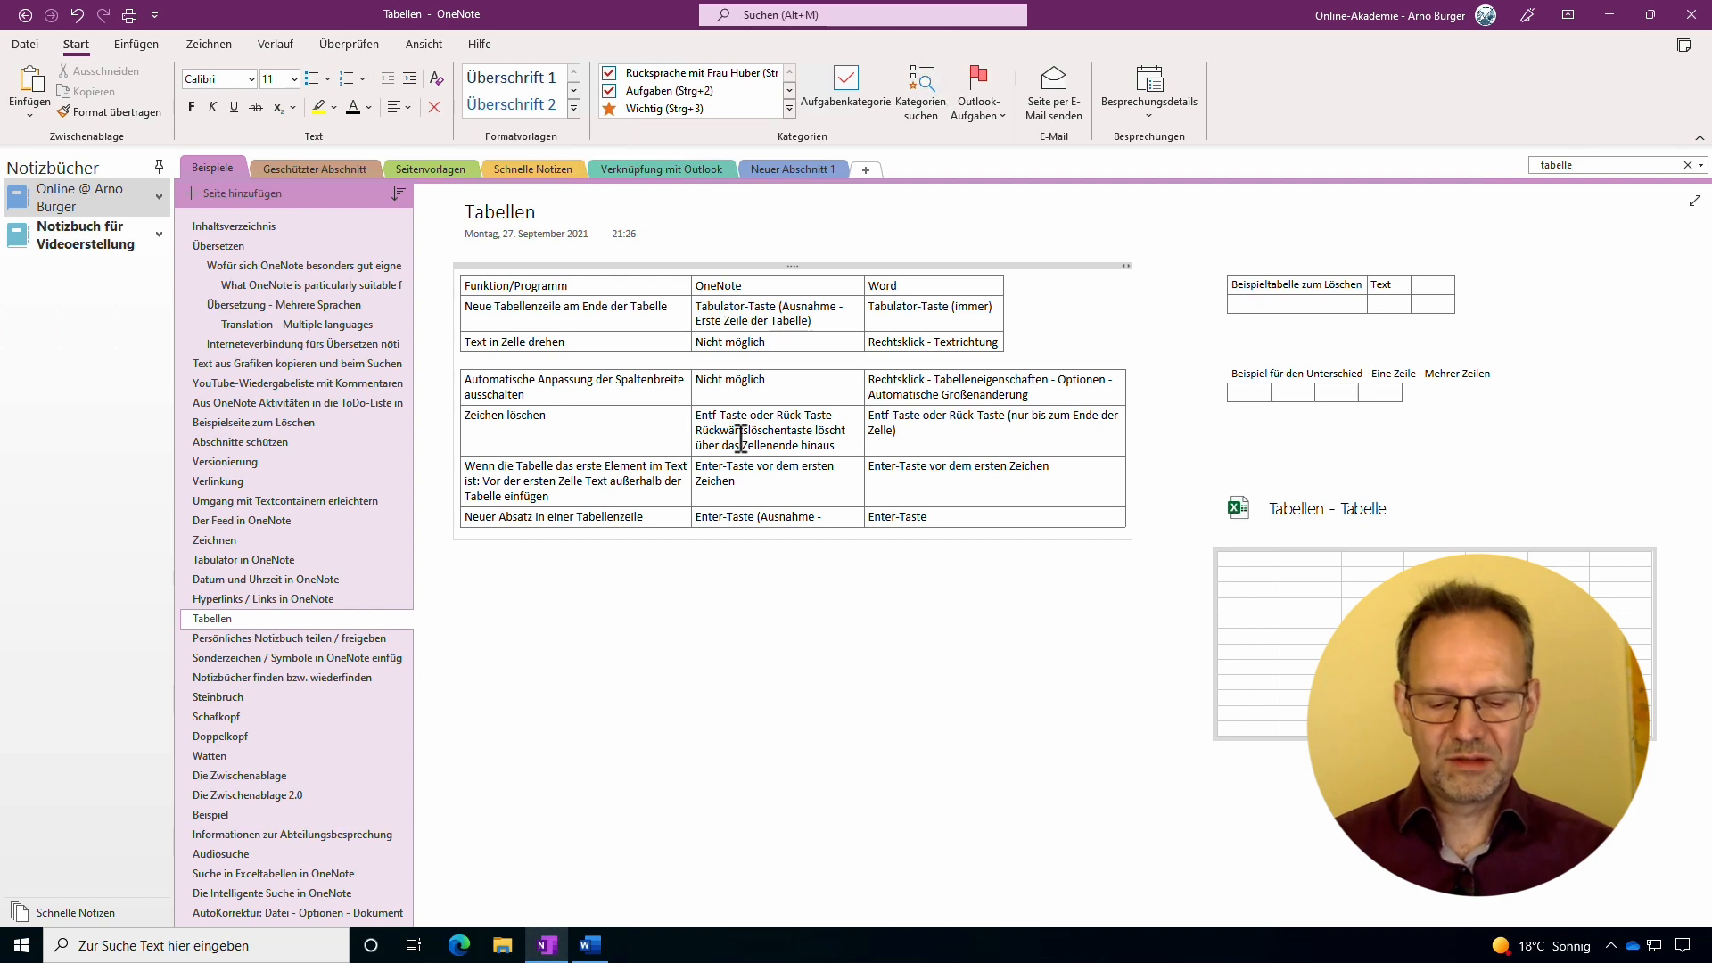
pyautogui.hotkey('ctrl', 'z')
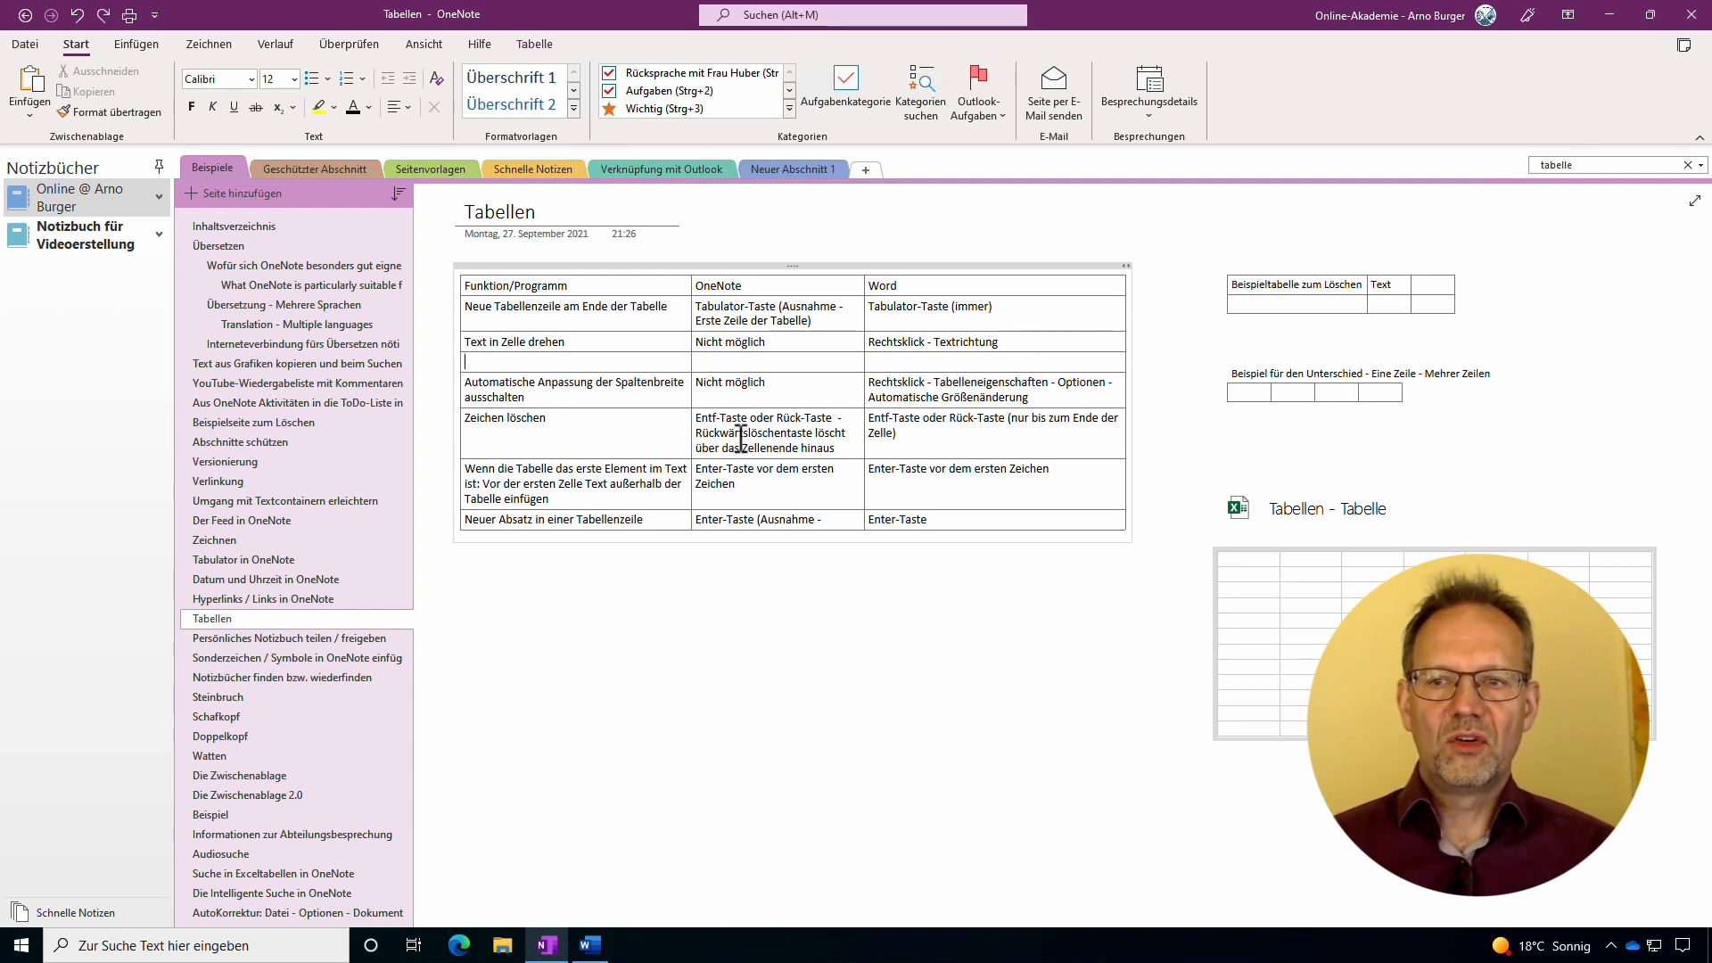
pyautogui.press('Return')
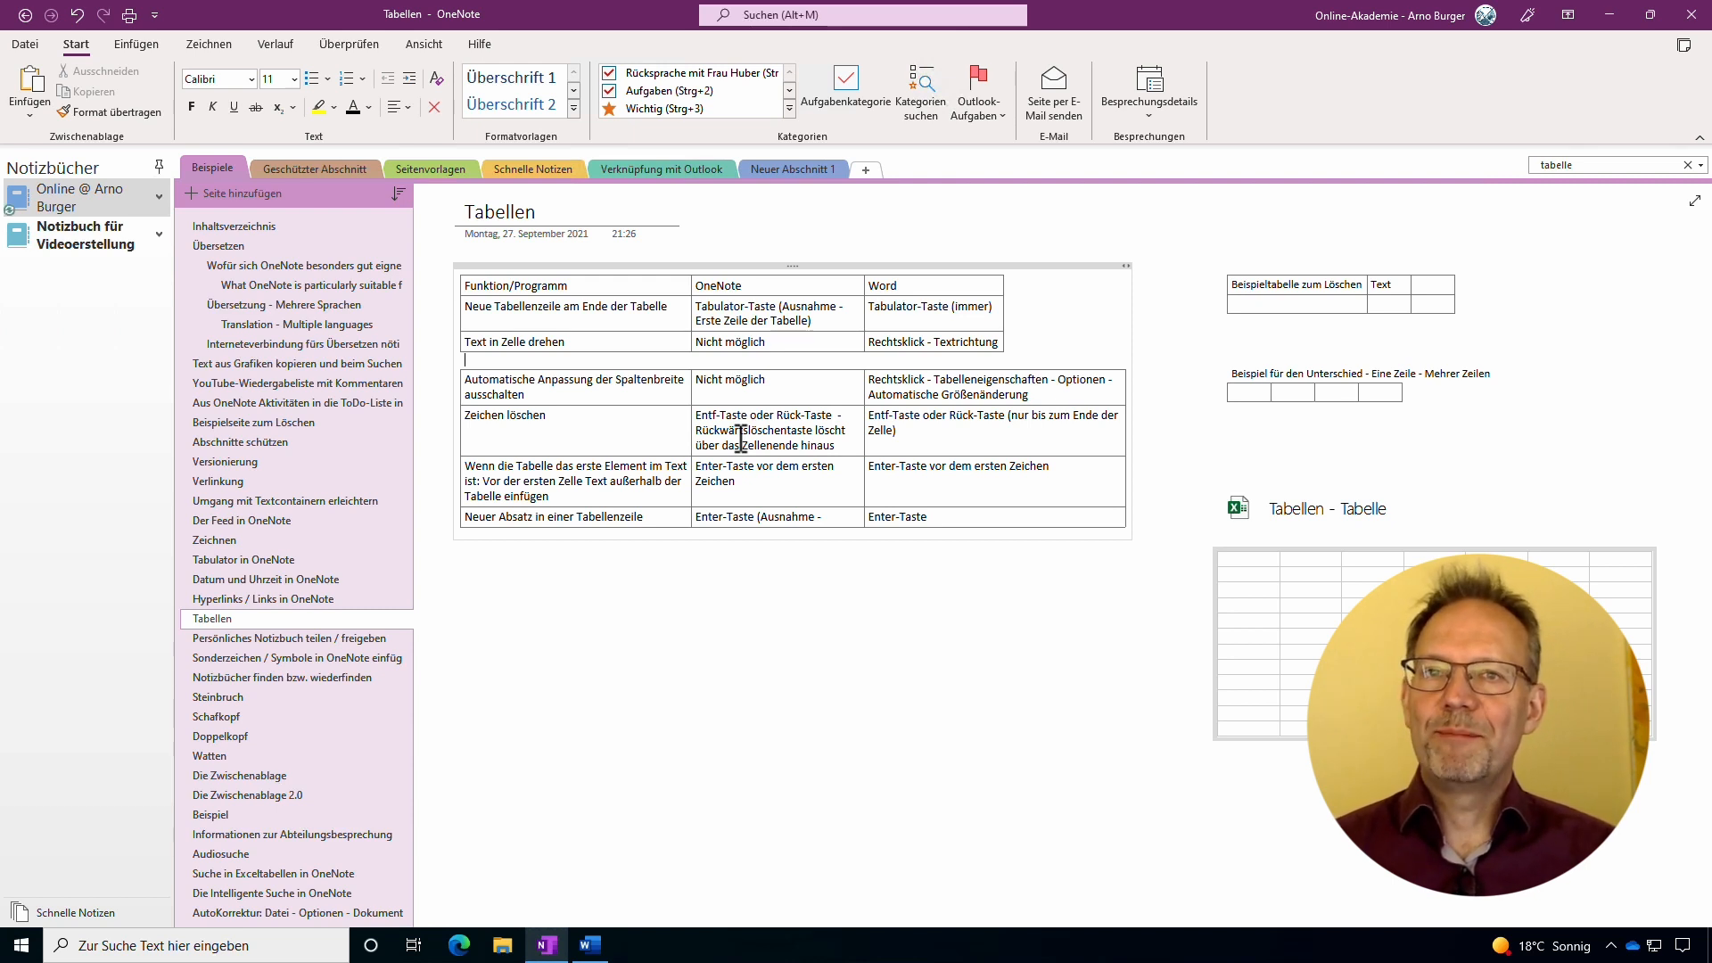
# In the "Beispieltabelle zum Löschen" table, erase "Text" and shorten the first cell's text to "Beispieltabelle zu".
pyautogui.click(1396, 283)
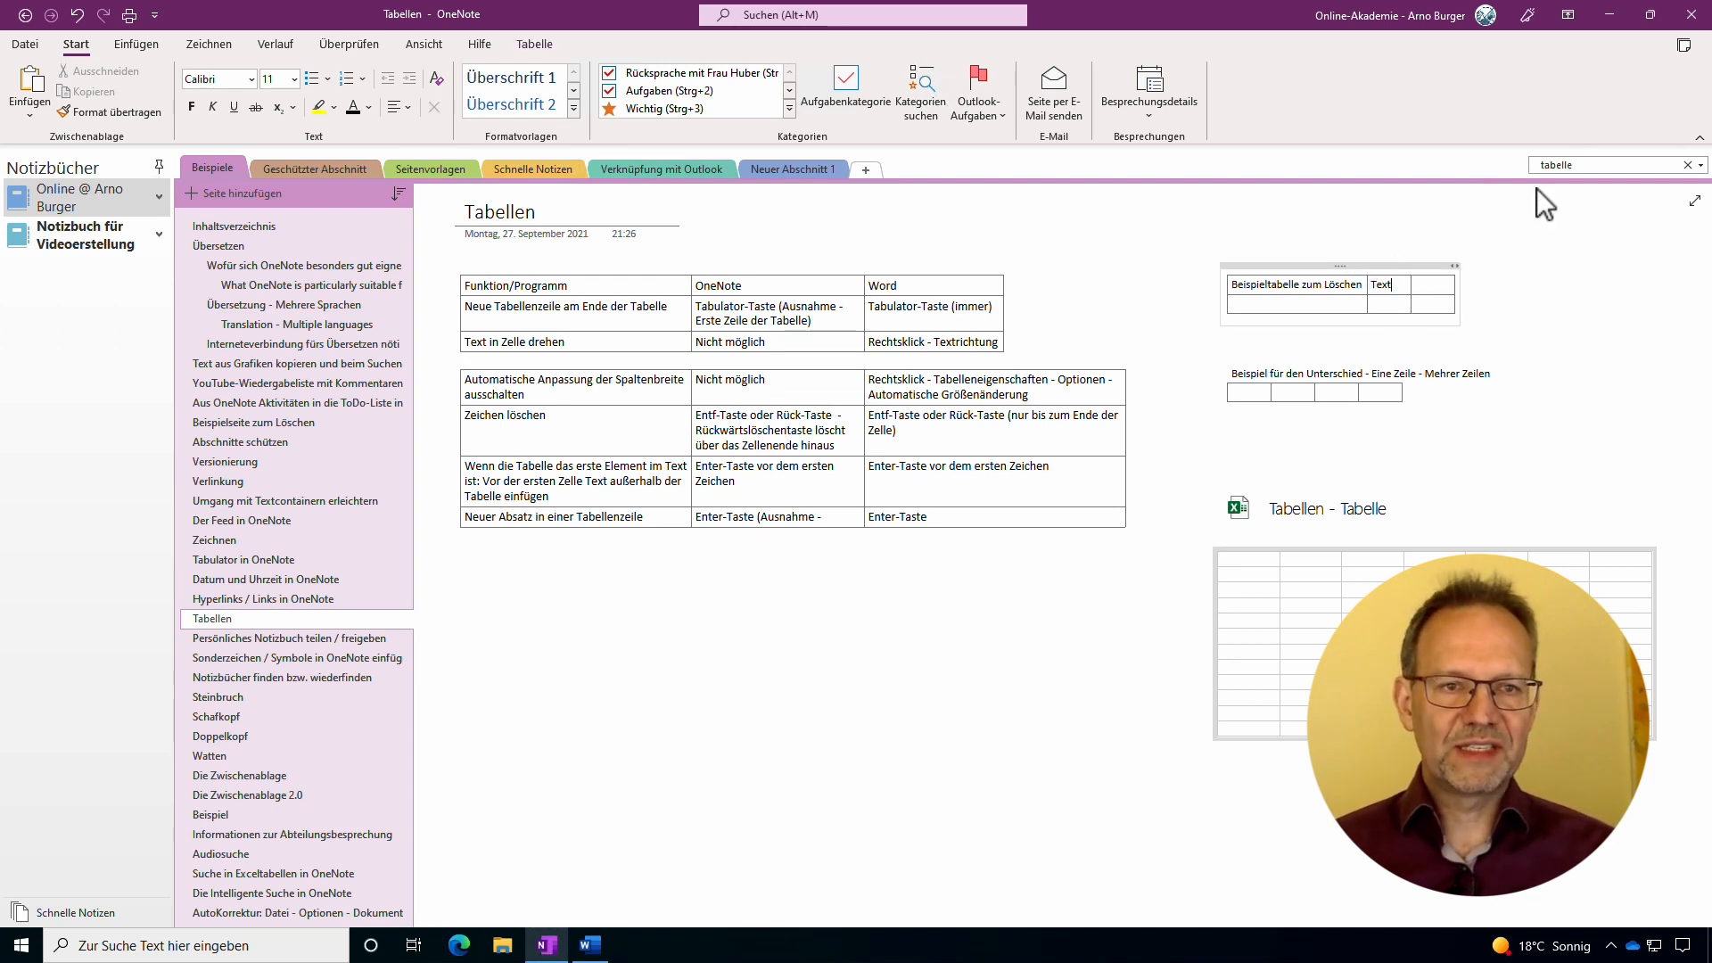
pyautogui.press('BackSpace')
pyautogui.press('BackSpace')
pyautogui.press('BackSpace')
pyautogui.press('BackSpace')
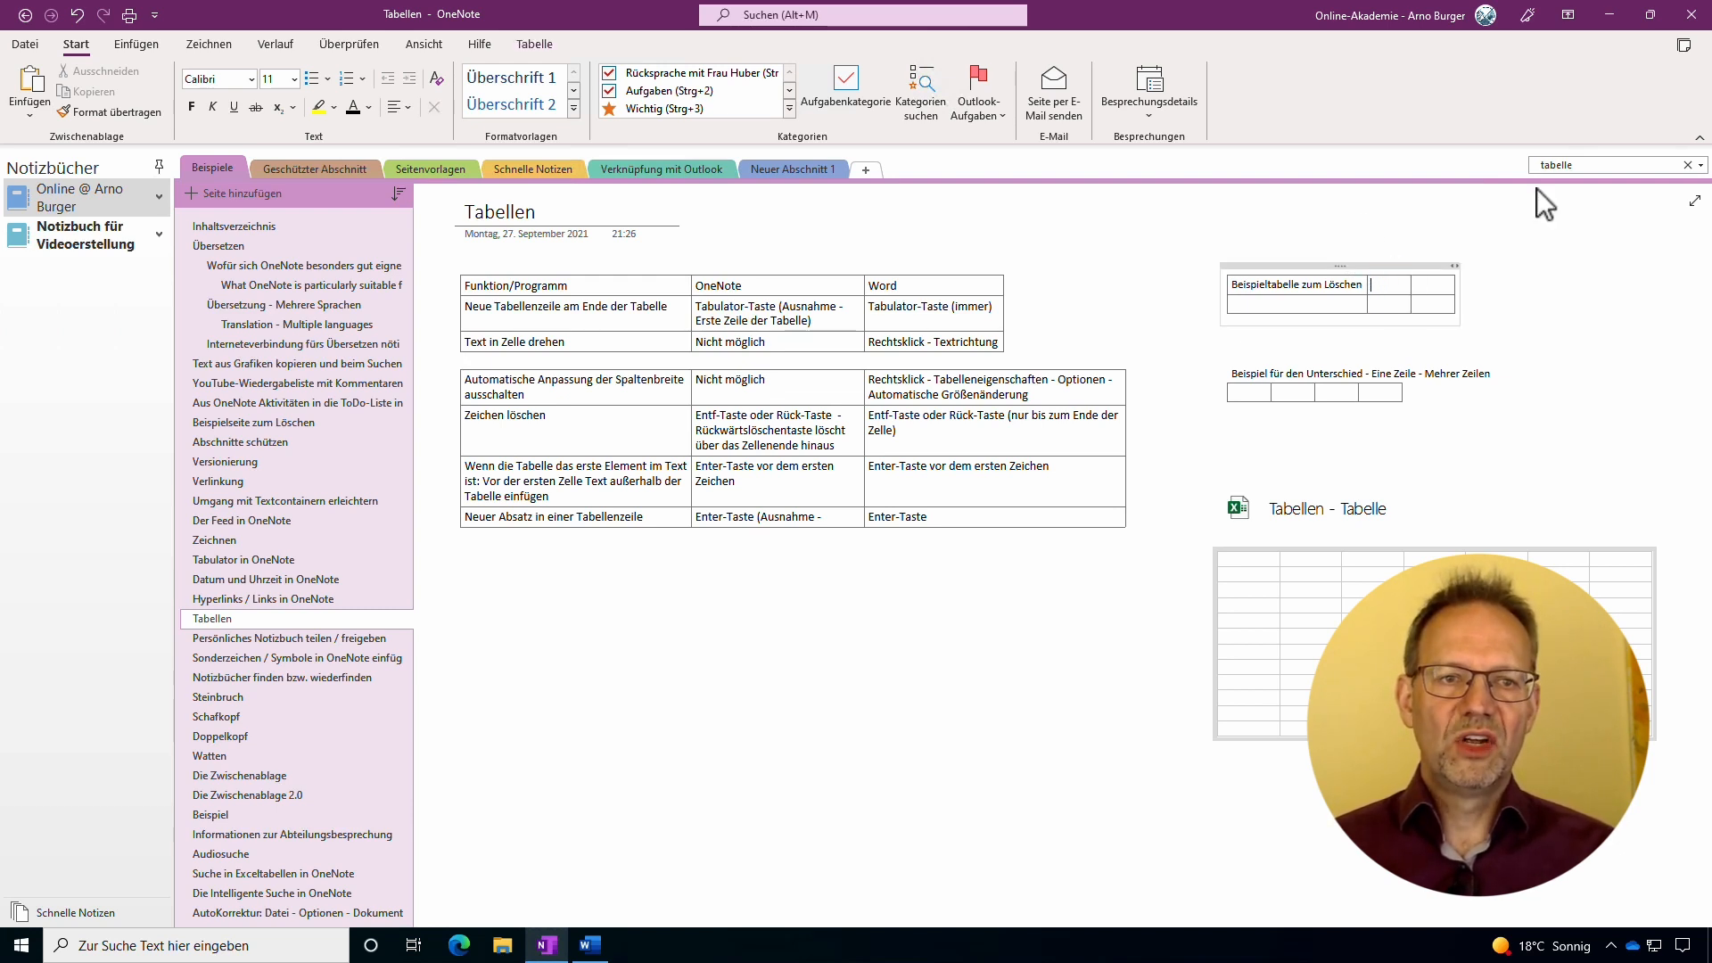
pyautogui.press('BackSpace')
pyautogui.press('BackSpace')
pyautogui.press('BackSpace')
pyautogui.press('BackSpace')
pyautogui.press('BackSpace')
pyautogui.press('BackSpace')
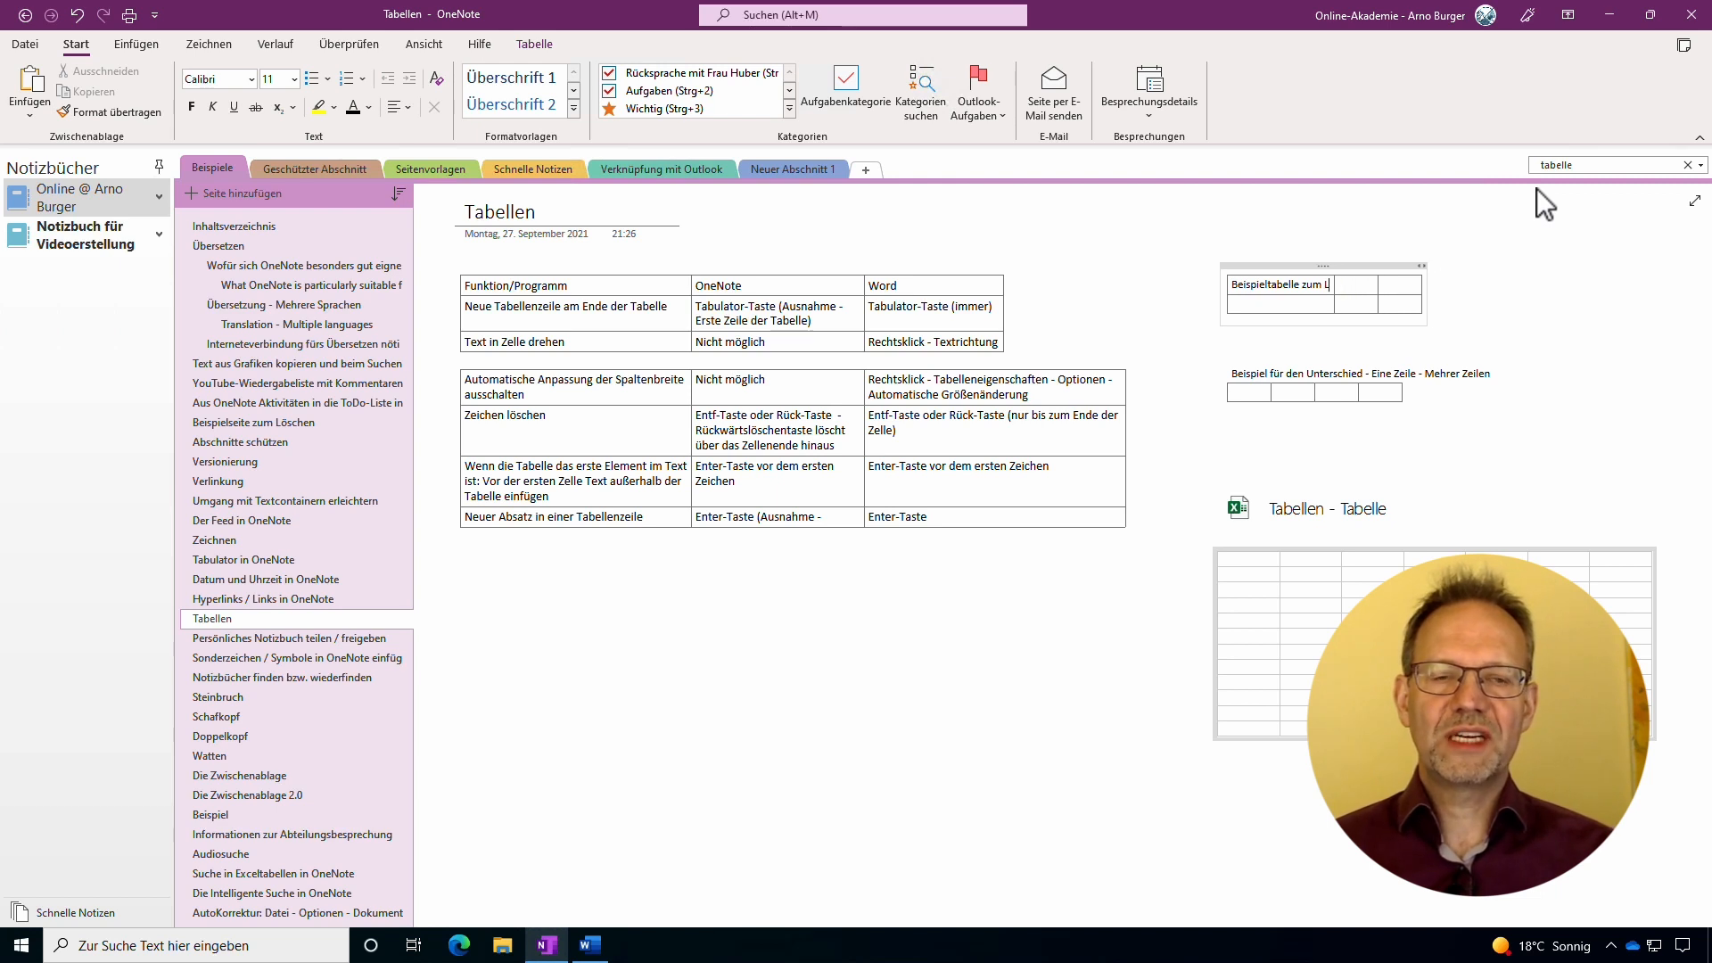
pyautogui.press('BackSpace')
pyautogui.press('BackSpace')
pyautogui.press('BackSpace')
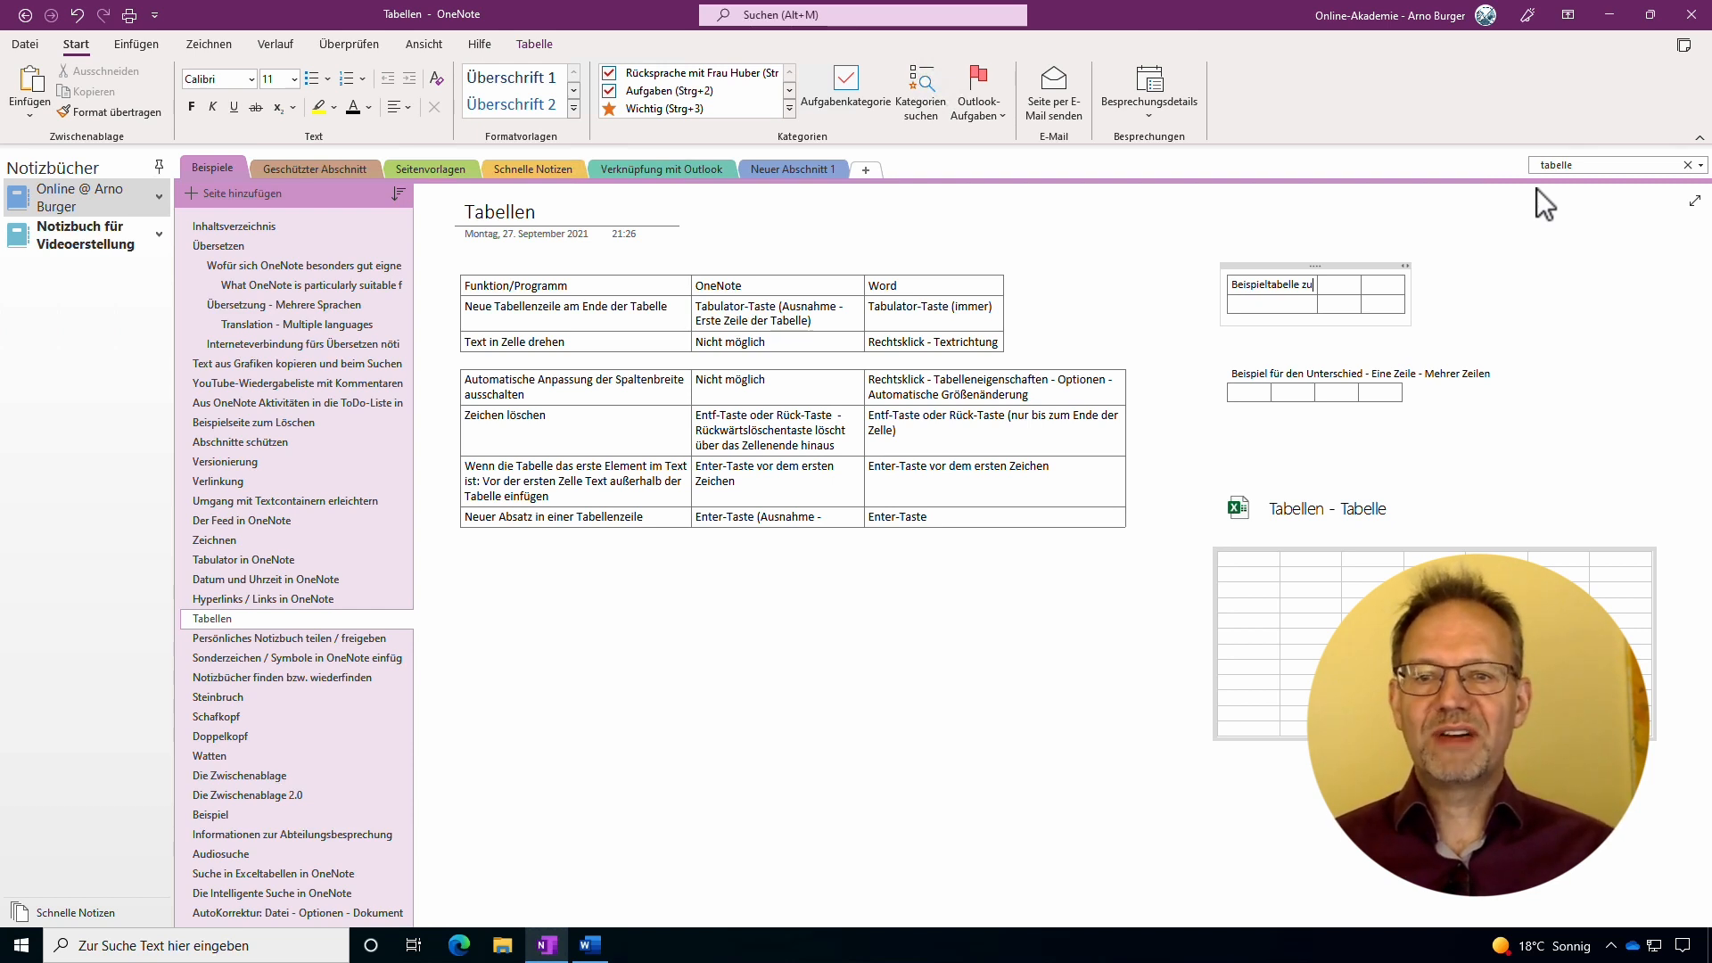
# Clear the "Nicht möglich" text from the OneNote cell of the "Automatische Anpassung der Spaltenbreite ausschalten" row.
pyautogui.click(785, 375)
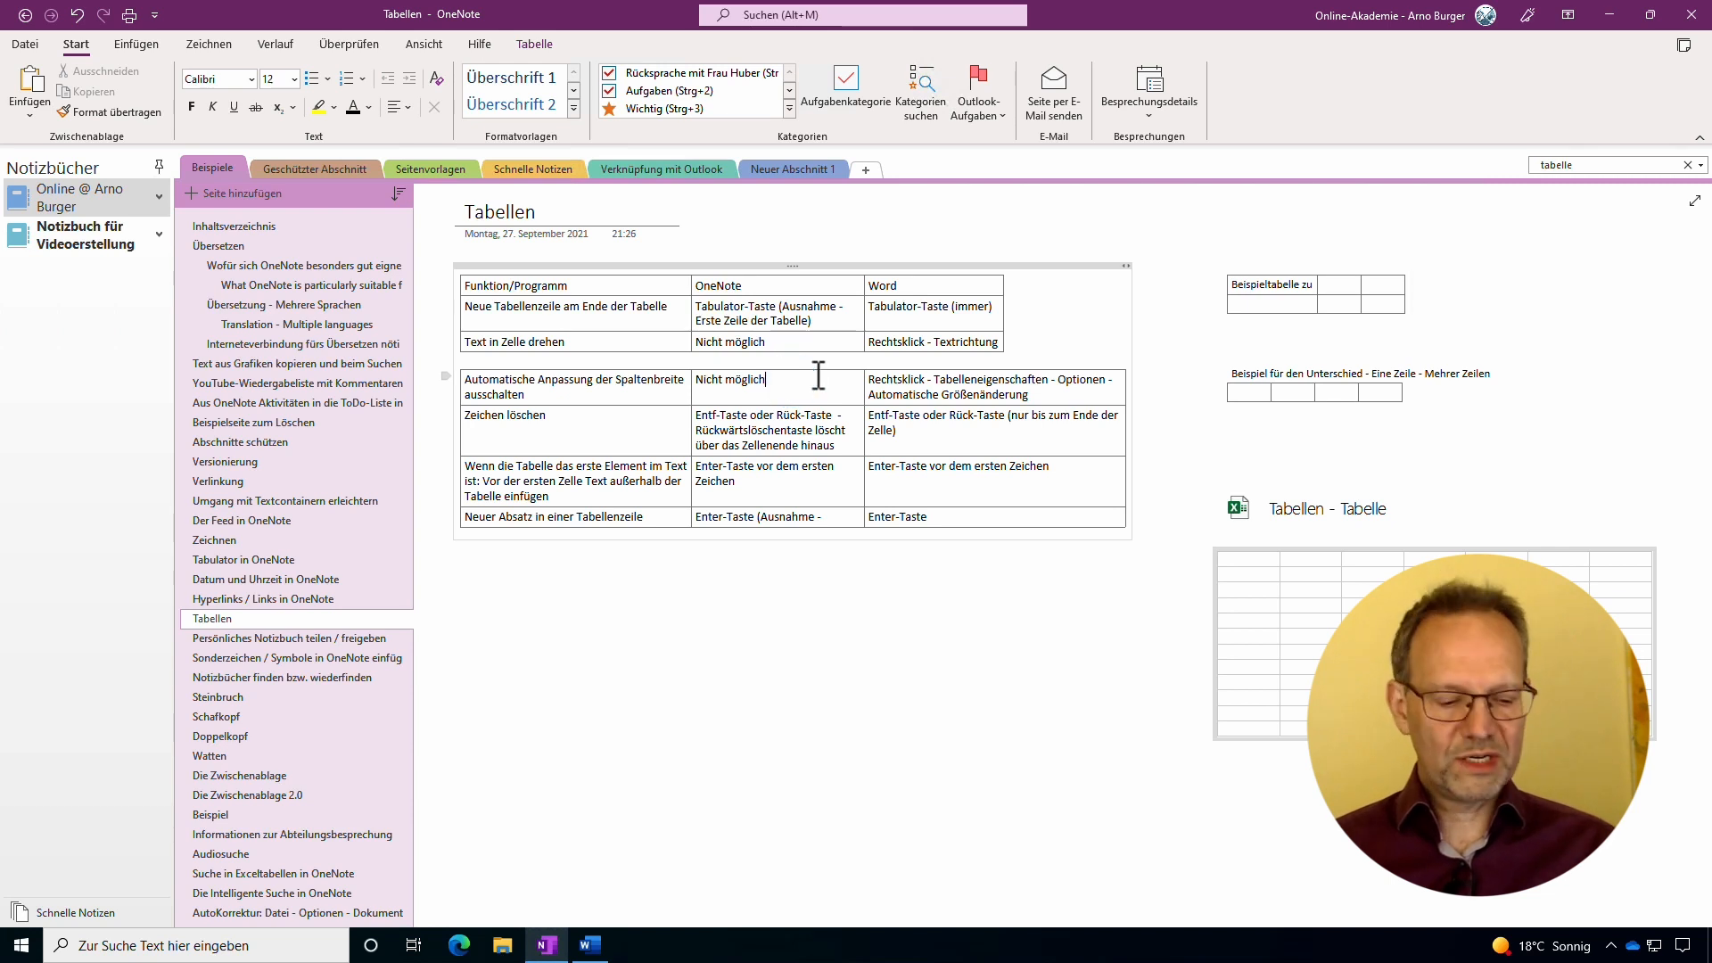
pyautogui.press('BackSpace')
pyautogui.press('BackSpace')
pyautogui.press('BackSpace')
pyautogui.press('BackSpace')
pyautogui.press('BackSpace')
pyautogui.press('BackSpace')
pyautogui.press('BackSpace')
pyautogui.press('BackSpace')
pyautogui.press('BackSpace')
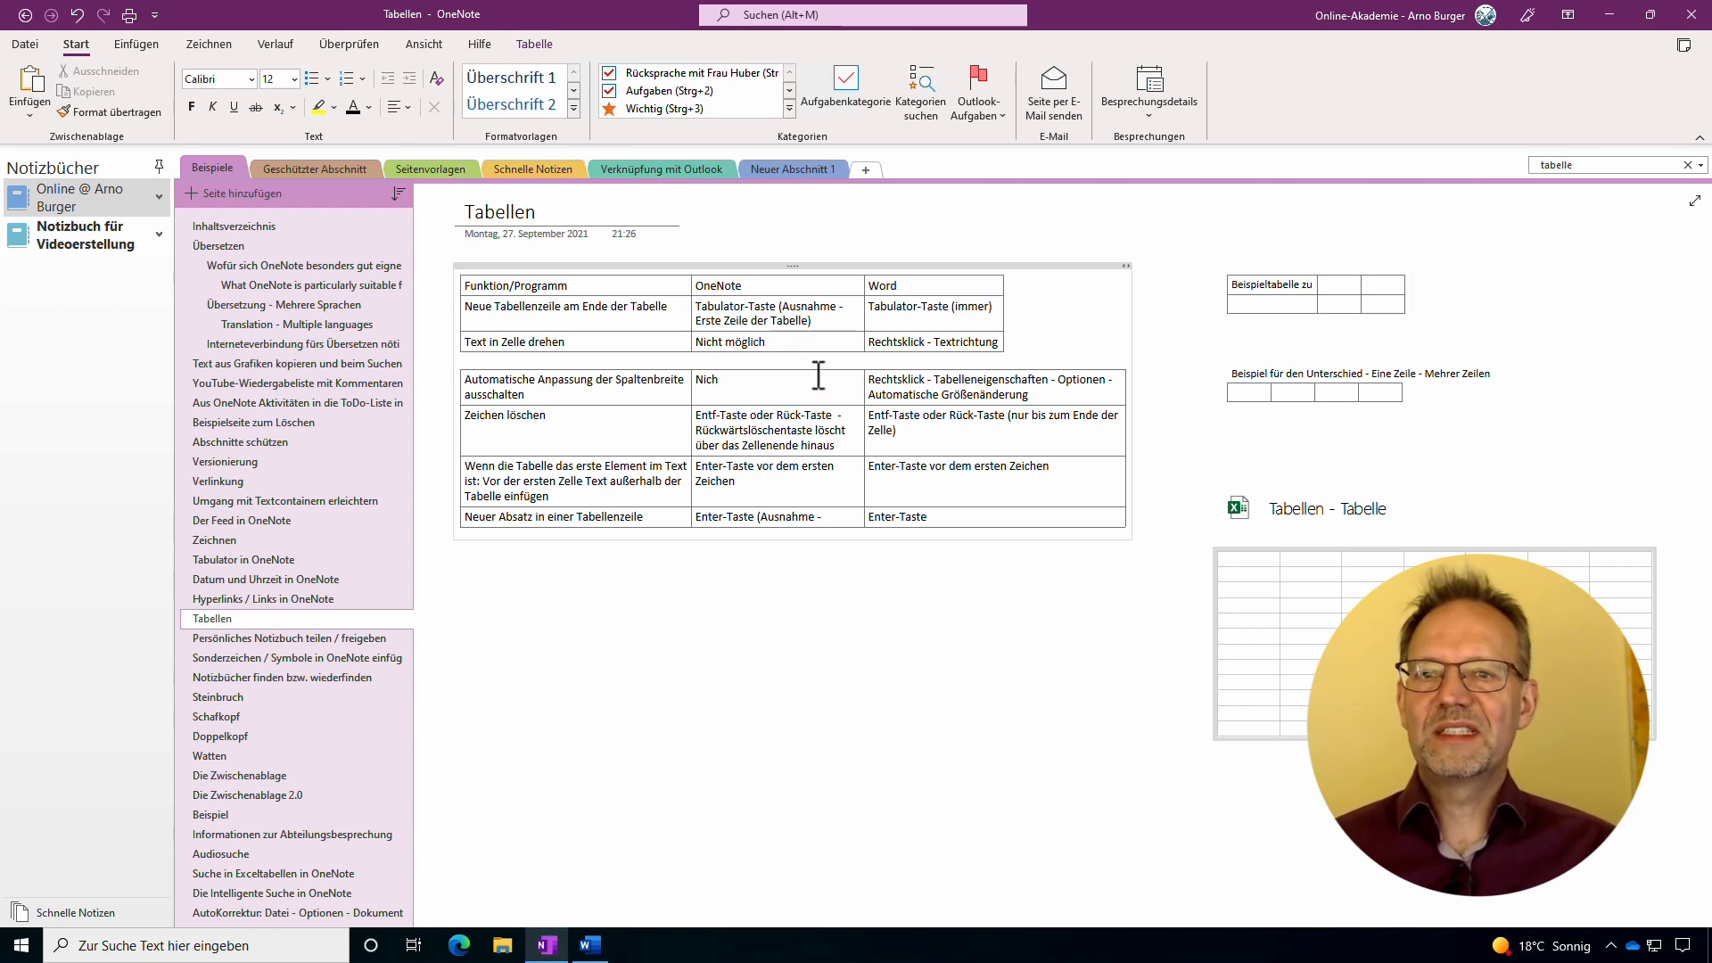
pyautogui.press('BackSpace')
pyautogui.press('BackSpace')
pyautogui.press('BackSpace')
pyautogui.press('BackSpace')
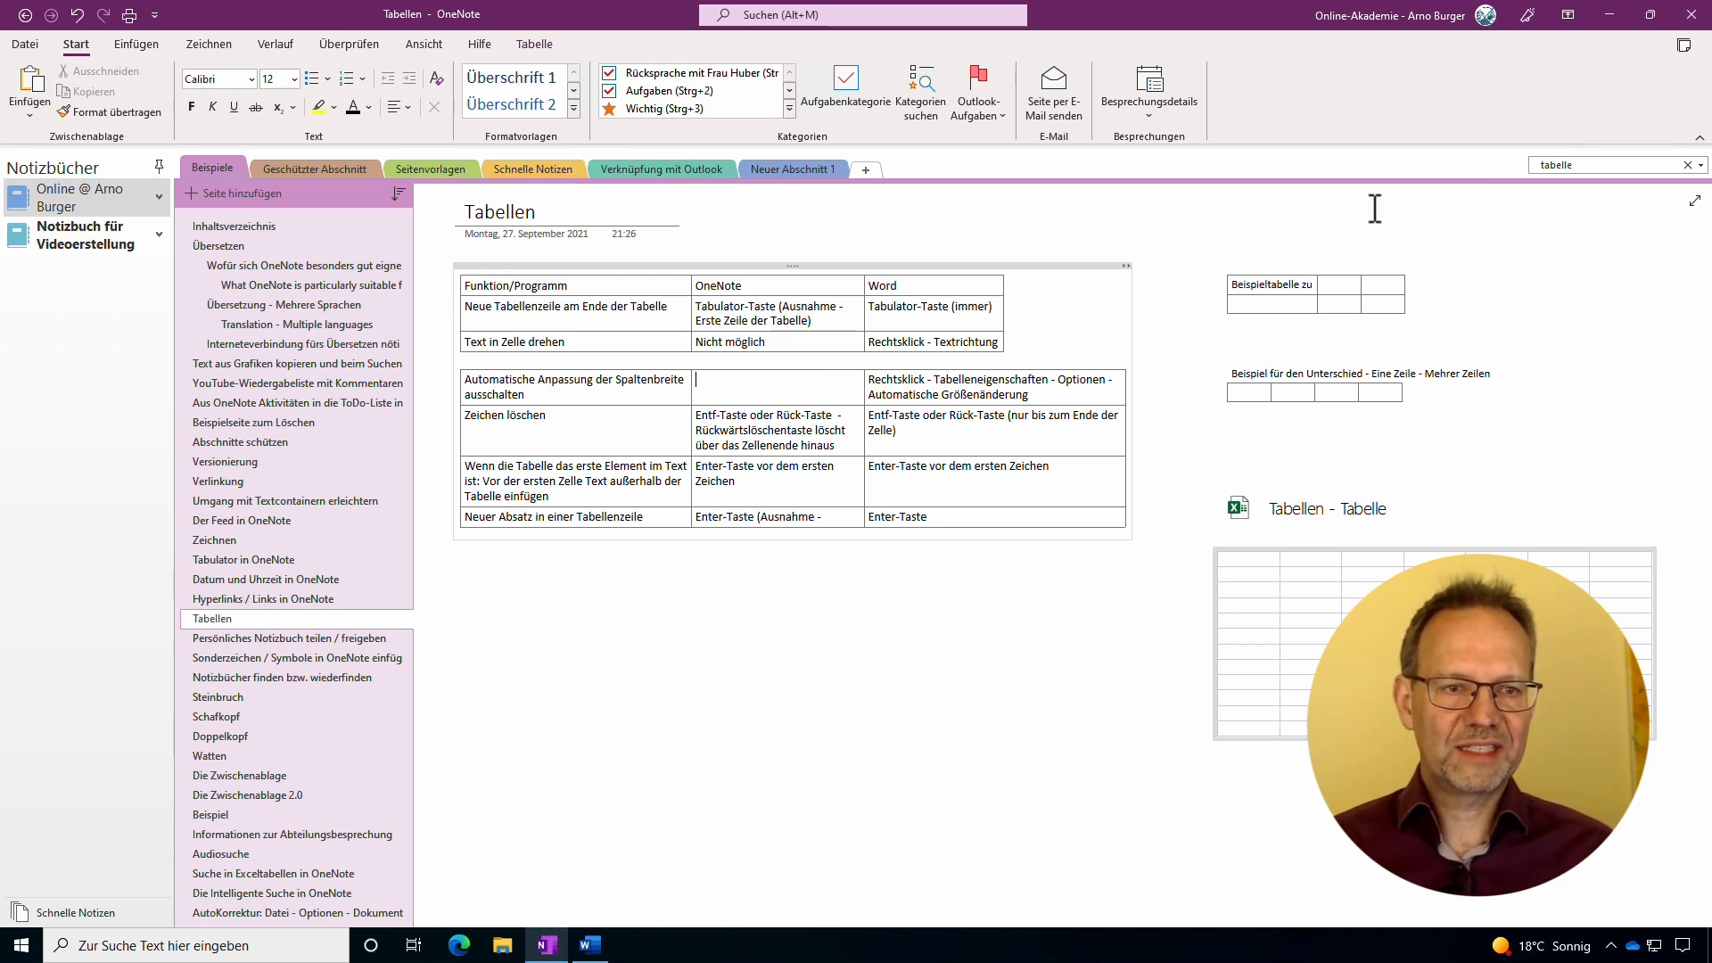
# Append a third row to the "Beispieltabelle zu" table and add a line break in that row's last cell.
pyautogui.click(1264, 301)
pyautogui.click(1266, 302)
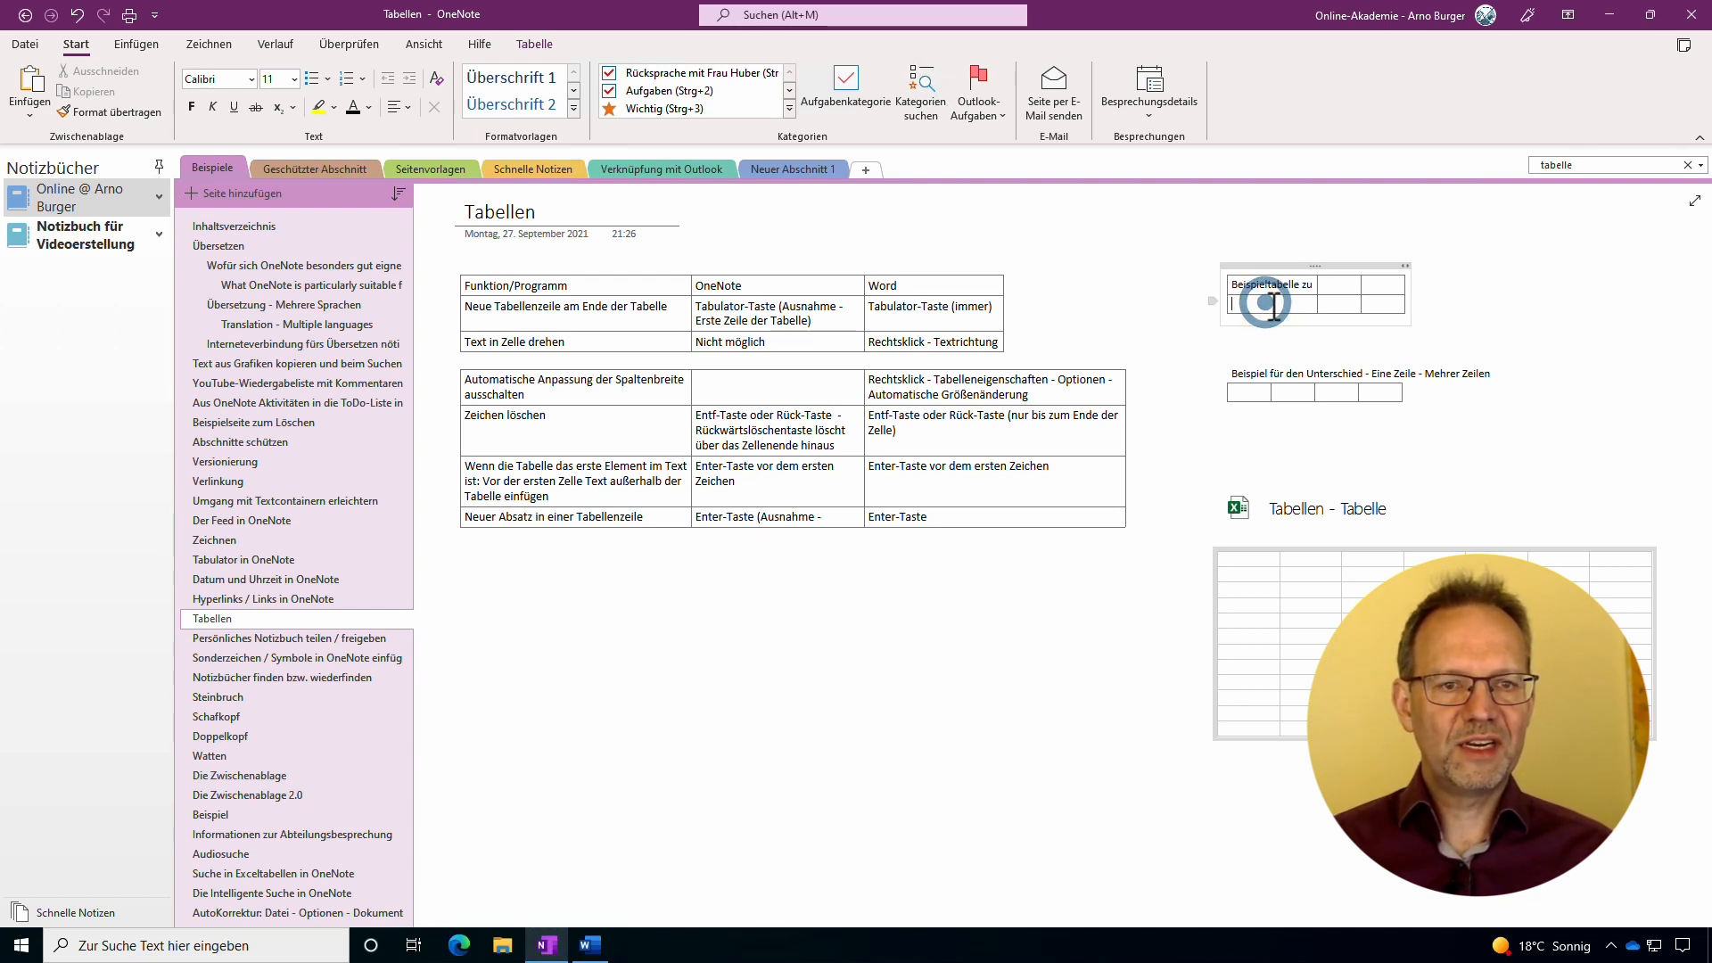
pyautogui.press('Tab')
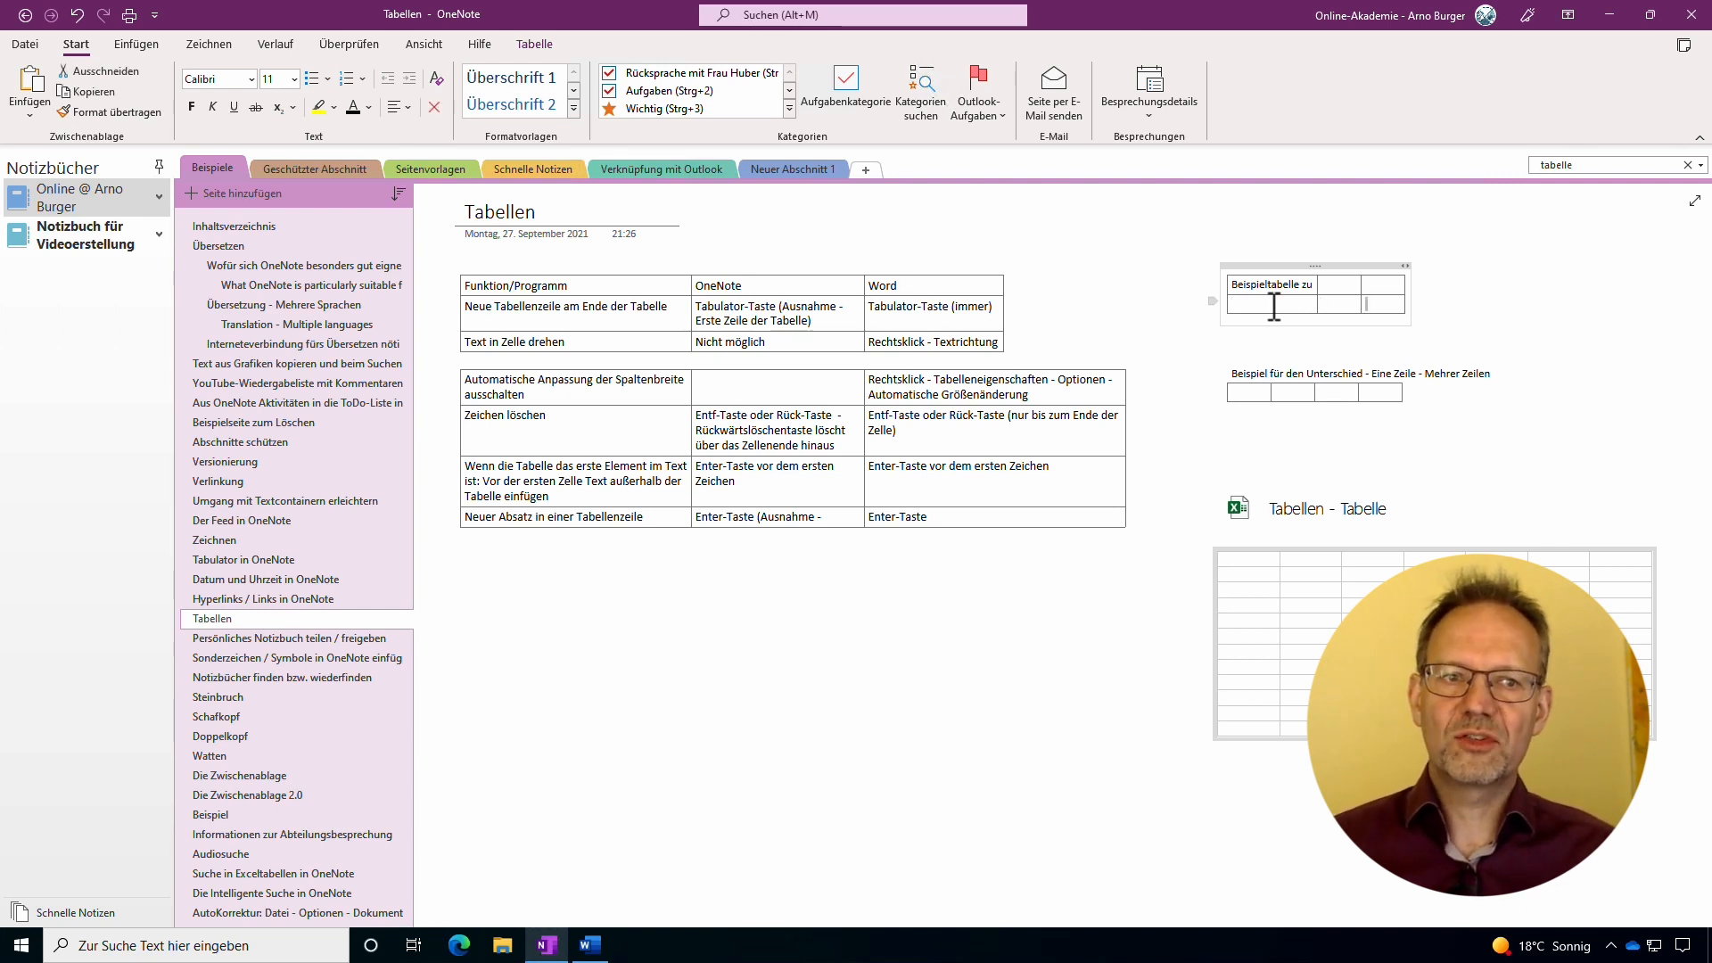
pyautogui.press('Tab')
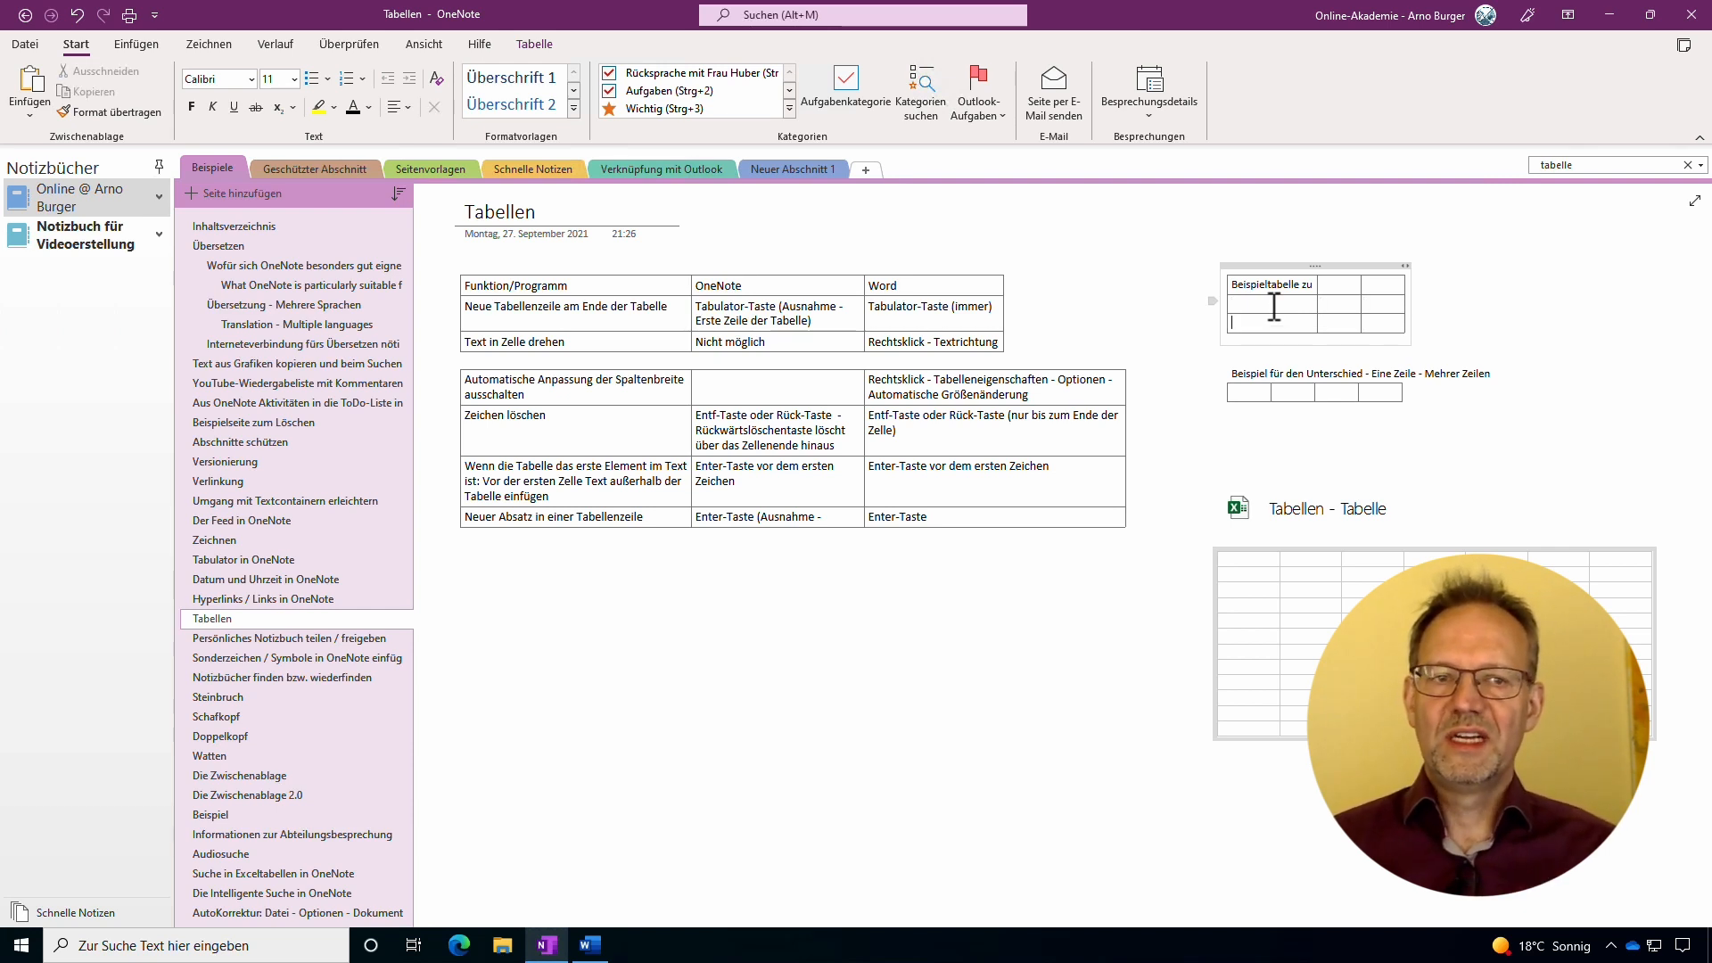
pyautogui.press('Tab')
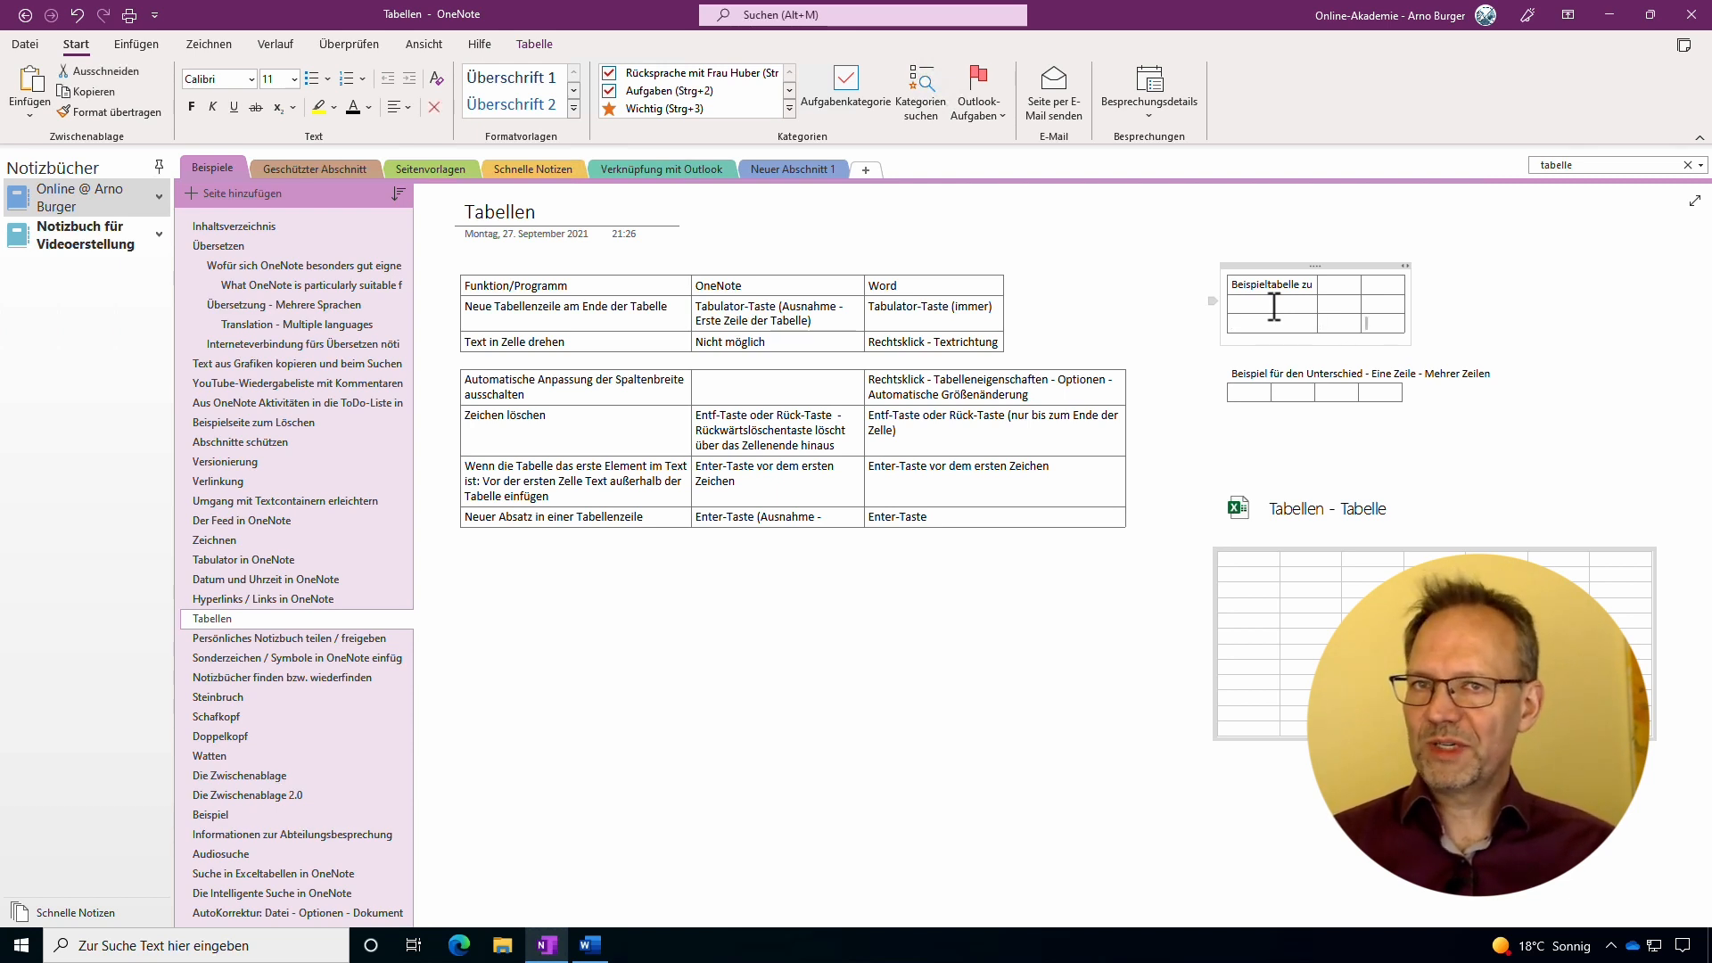
pyautogui.press('Return')
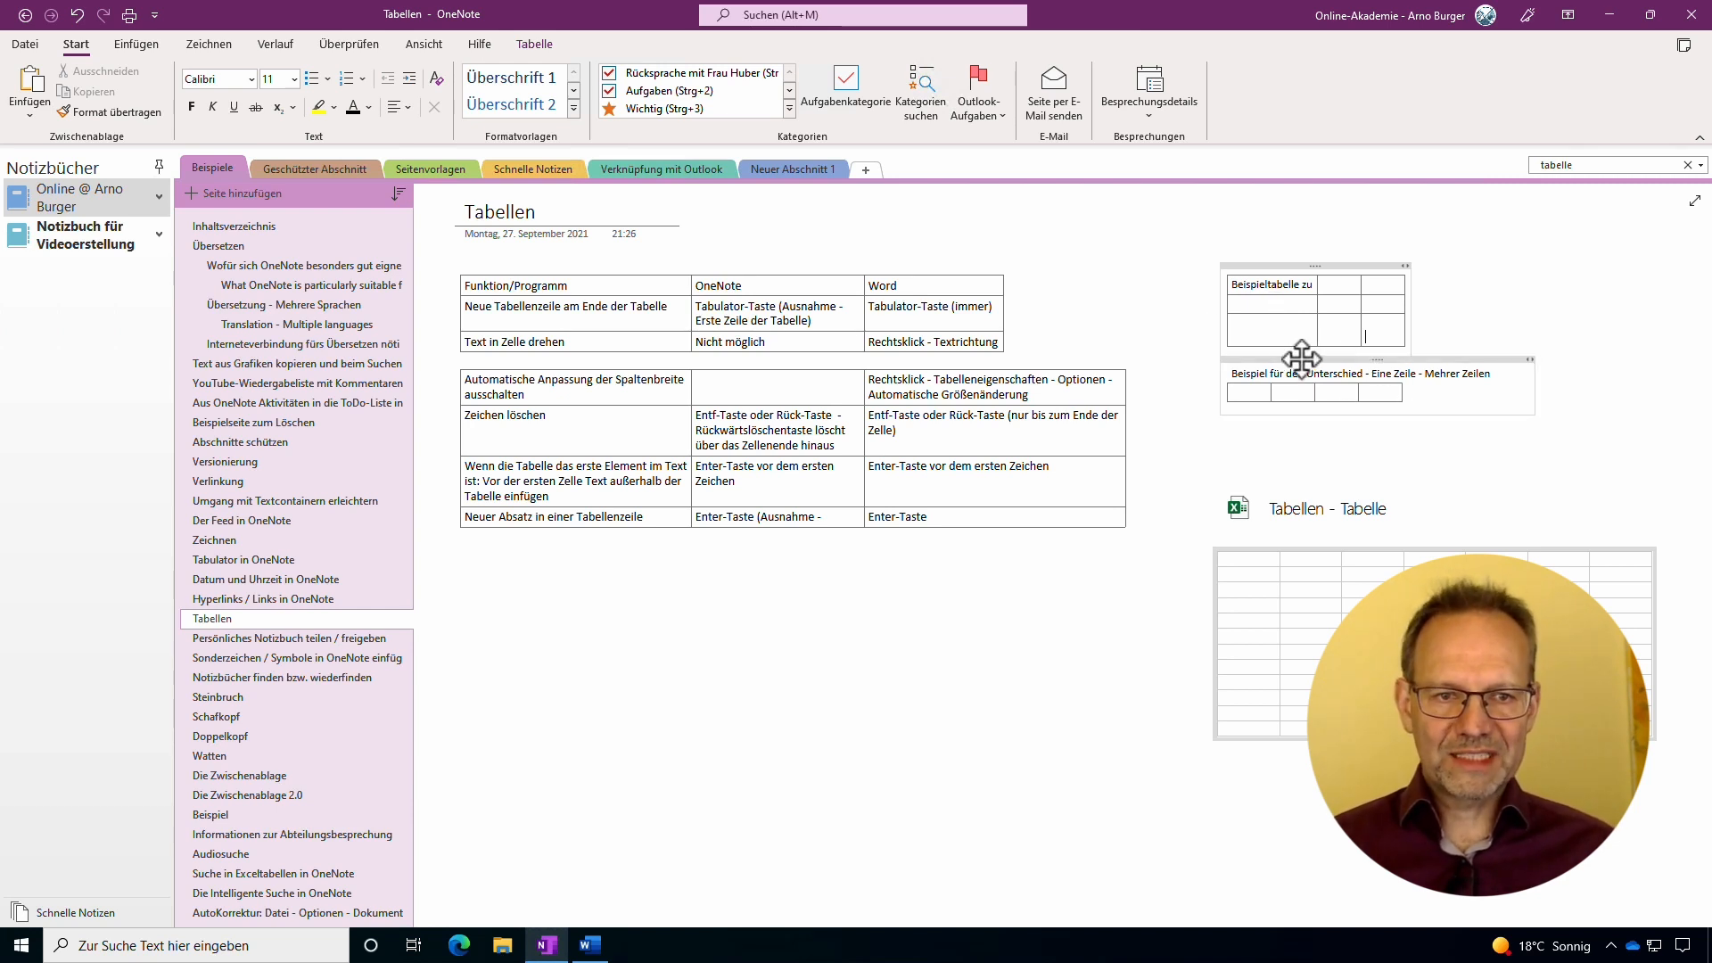
# Extend the one-row table under "Beispiel für den Unterschied" by three columns, and add a second row.
pyautogui.click(1249, 393)
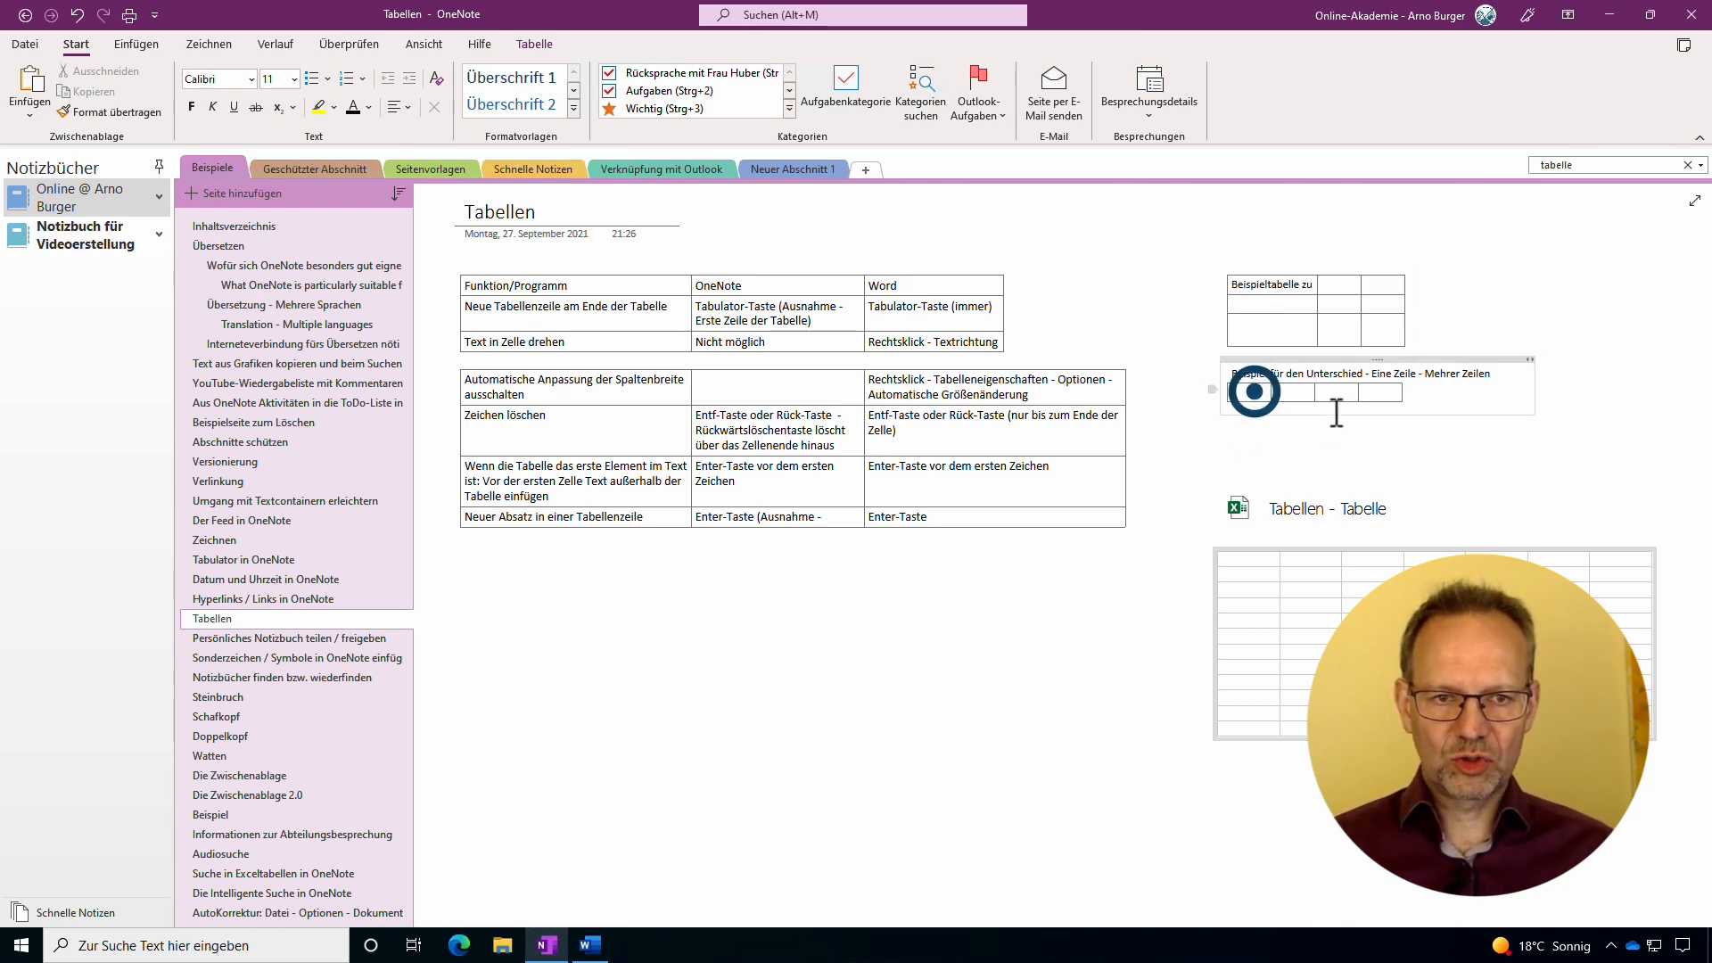
pyautogui.press('Tab')
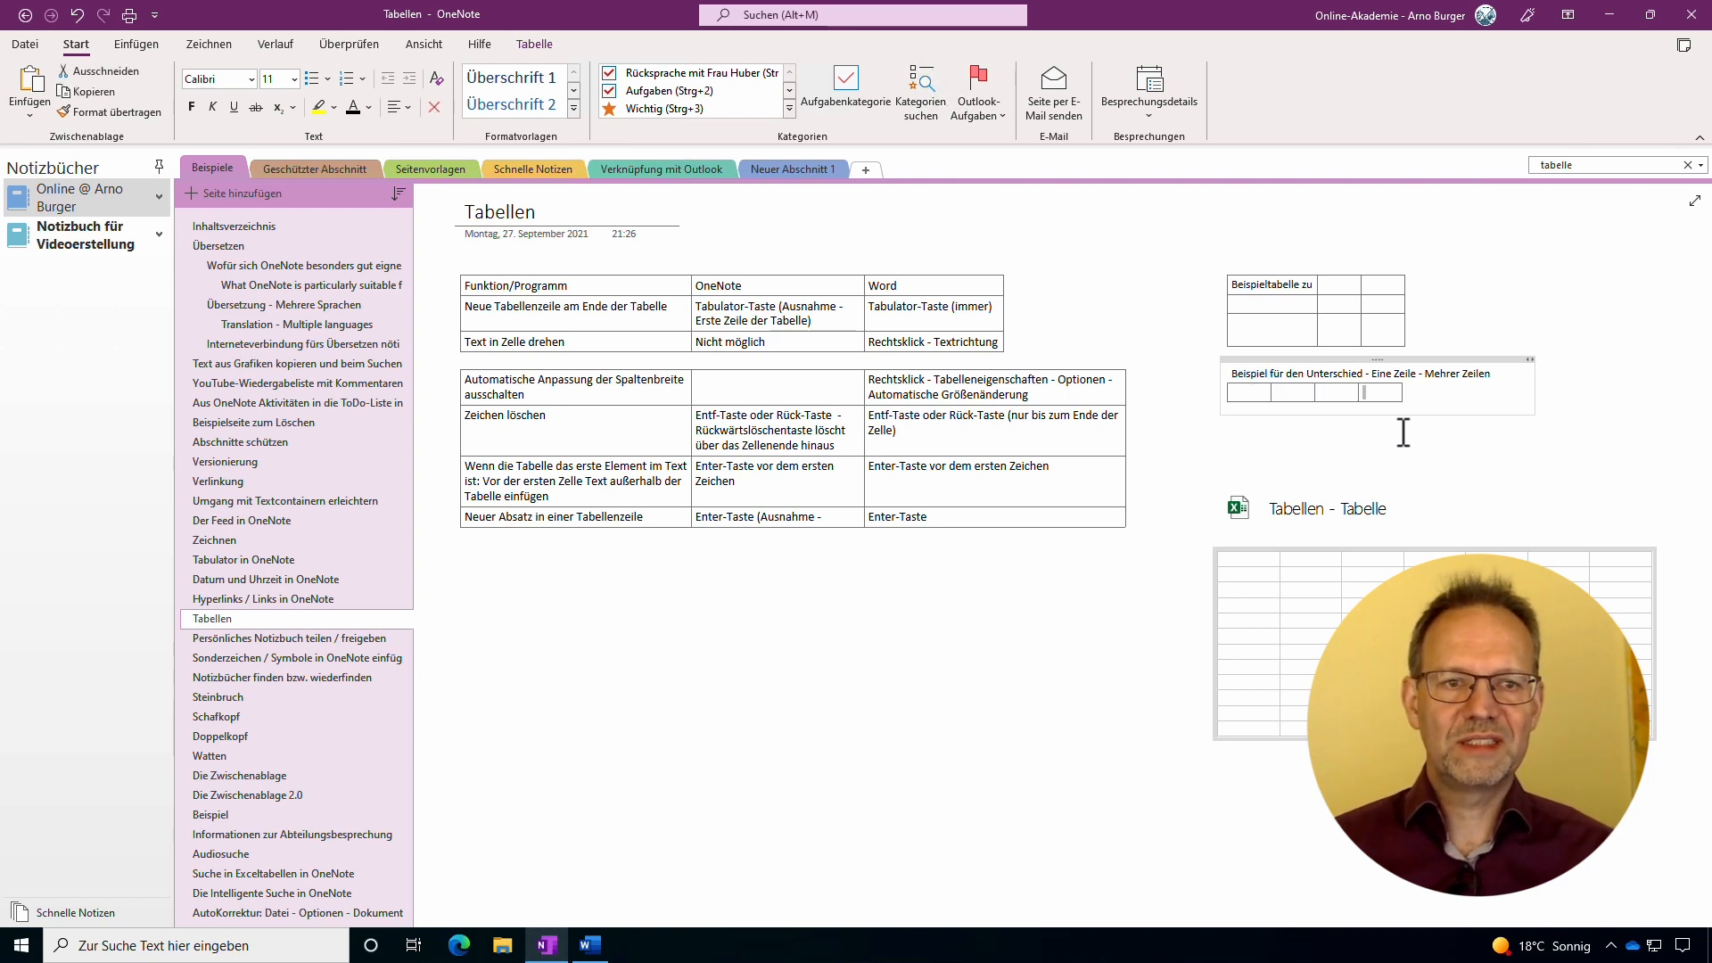
pyautogui.press('Tab')
pyautogui.press('Tab')
pyautogui.press('Tab')
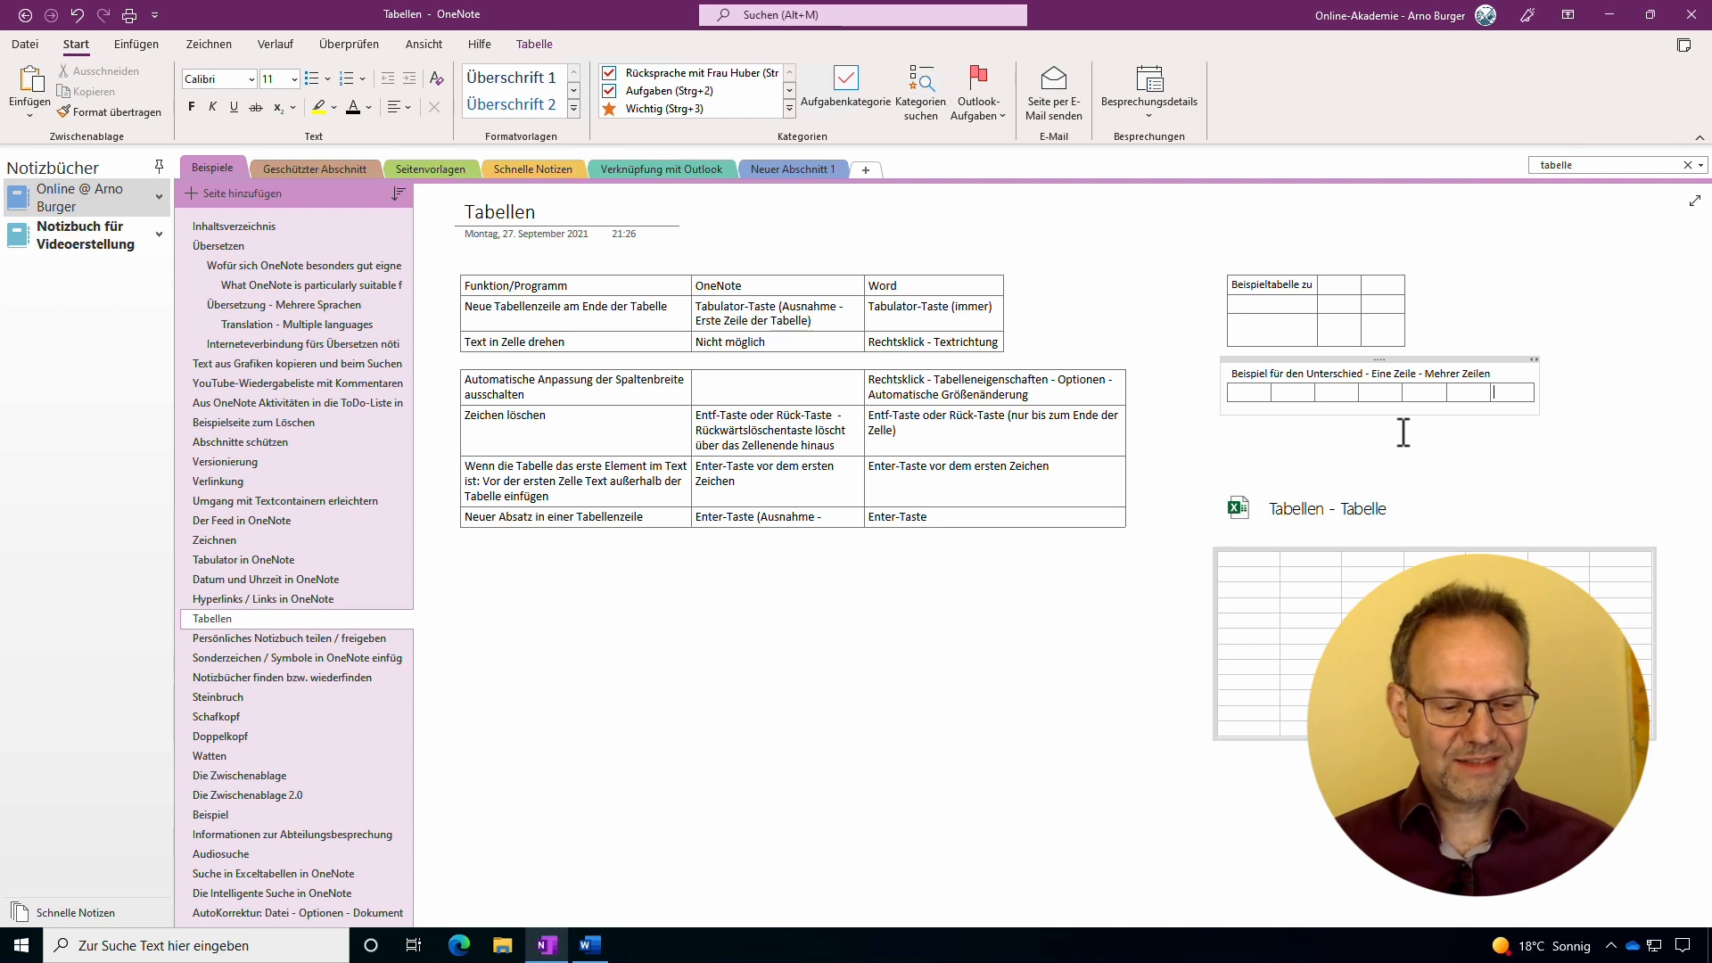
pyautogui.press('Tab')
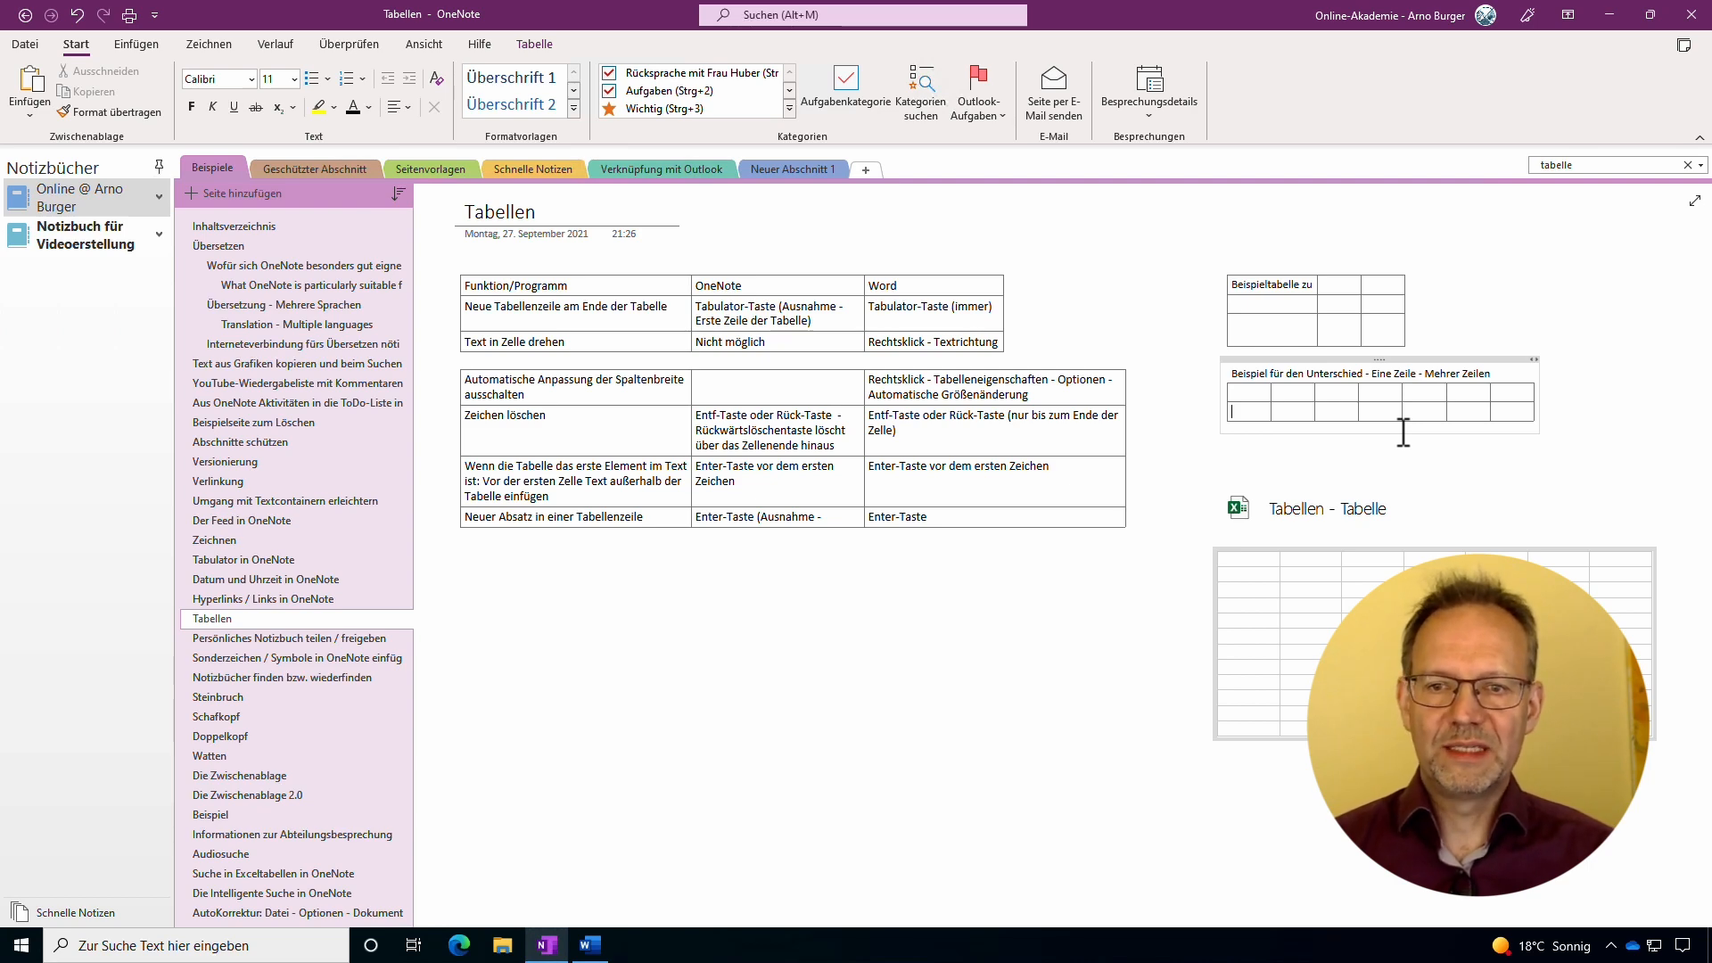
# Switch to Word, copy the whole comparison table, and paste it below the split table in OneNote.
pyautogui.hotkey('alt', 'Tab')
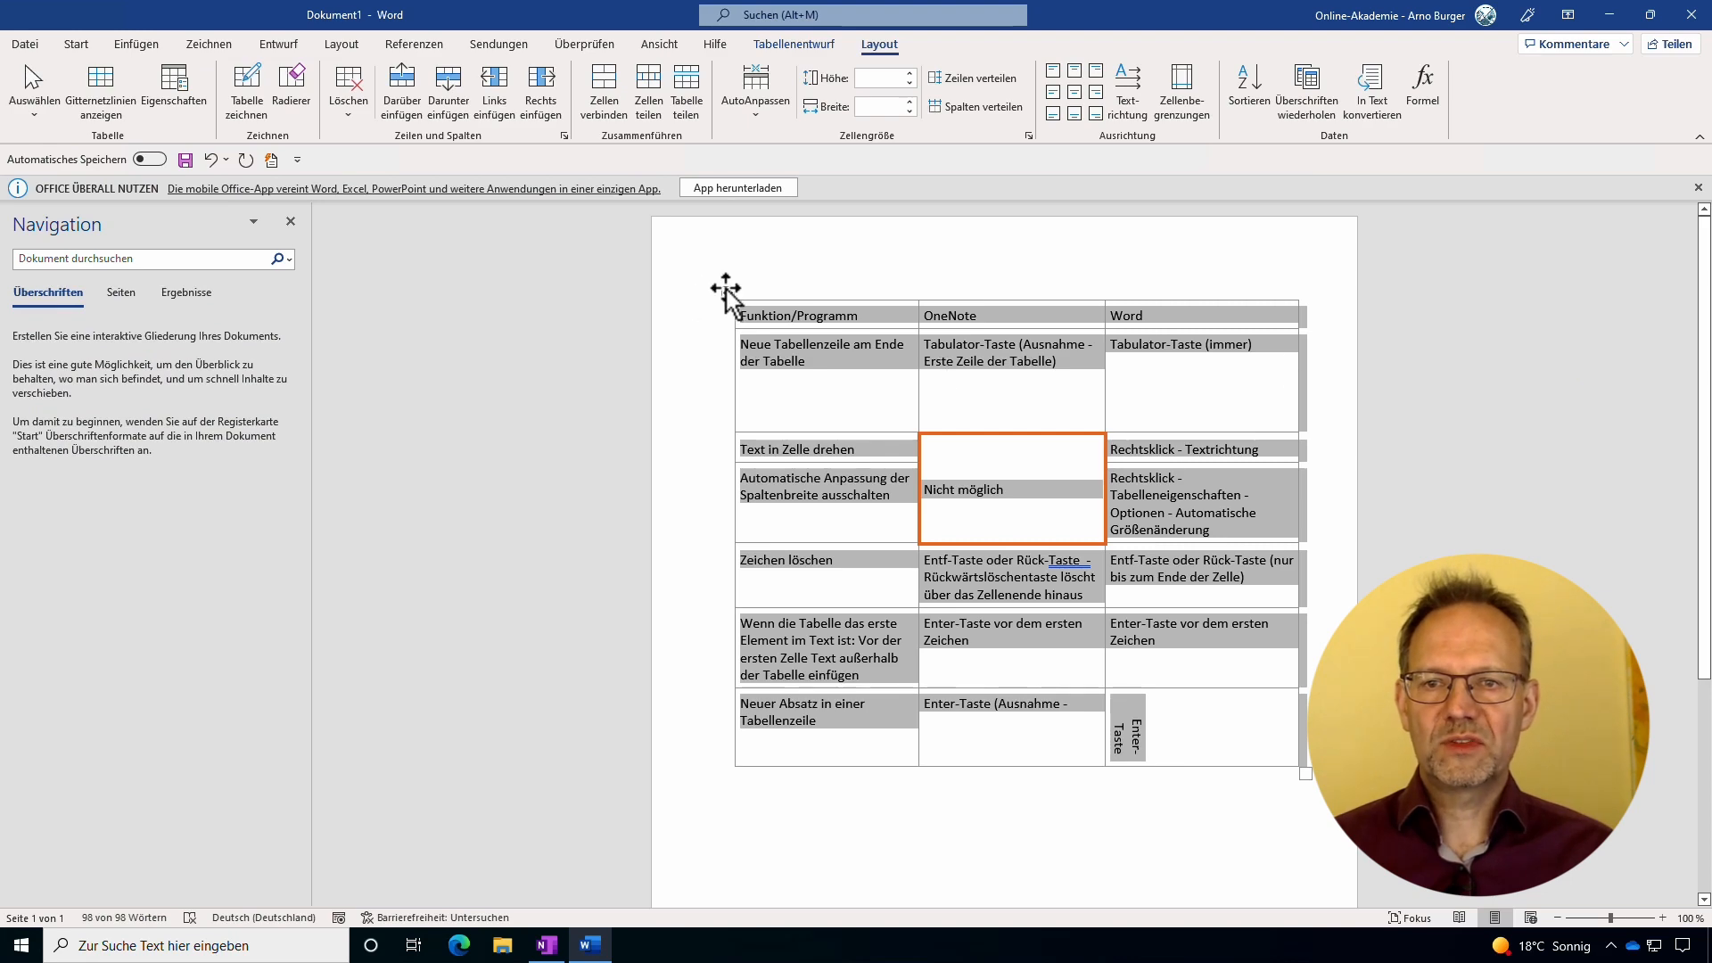
pyautogui.click(726, 288)
pyautogui.hotkey('alt', 'Tab')
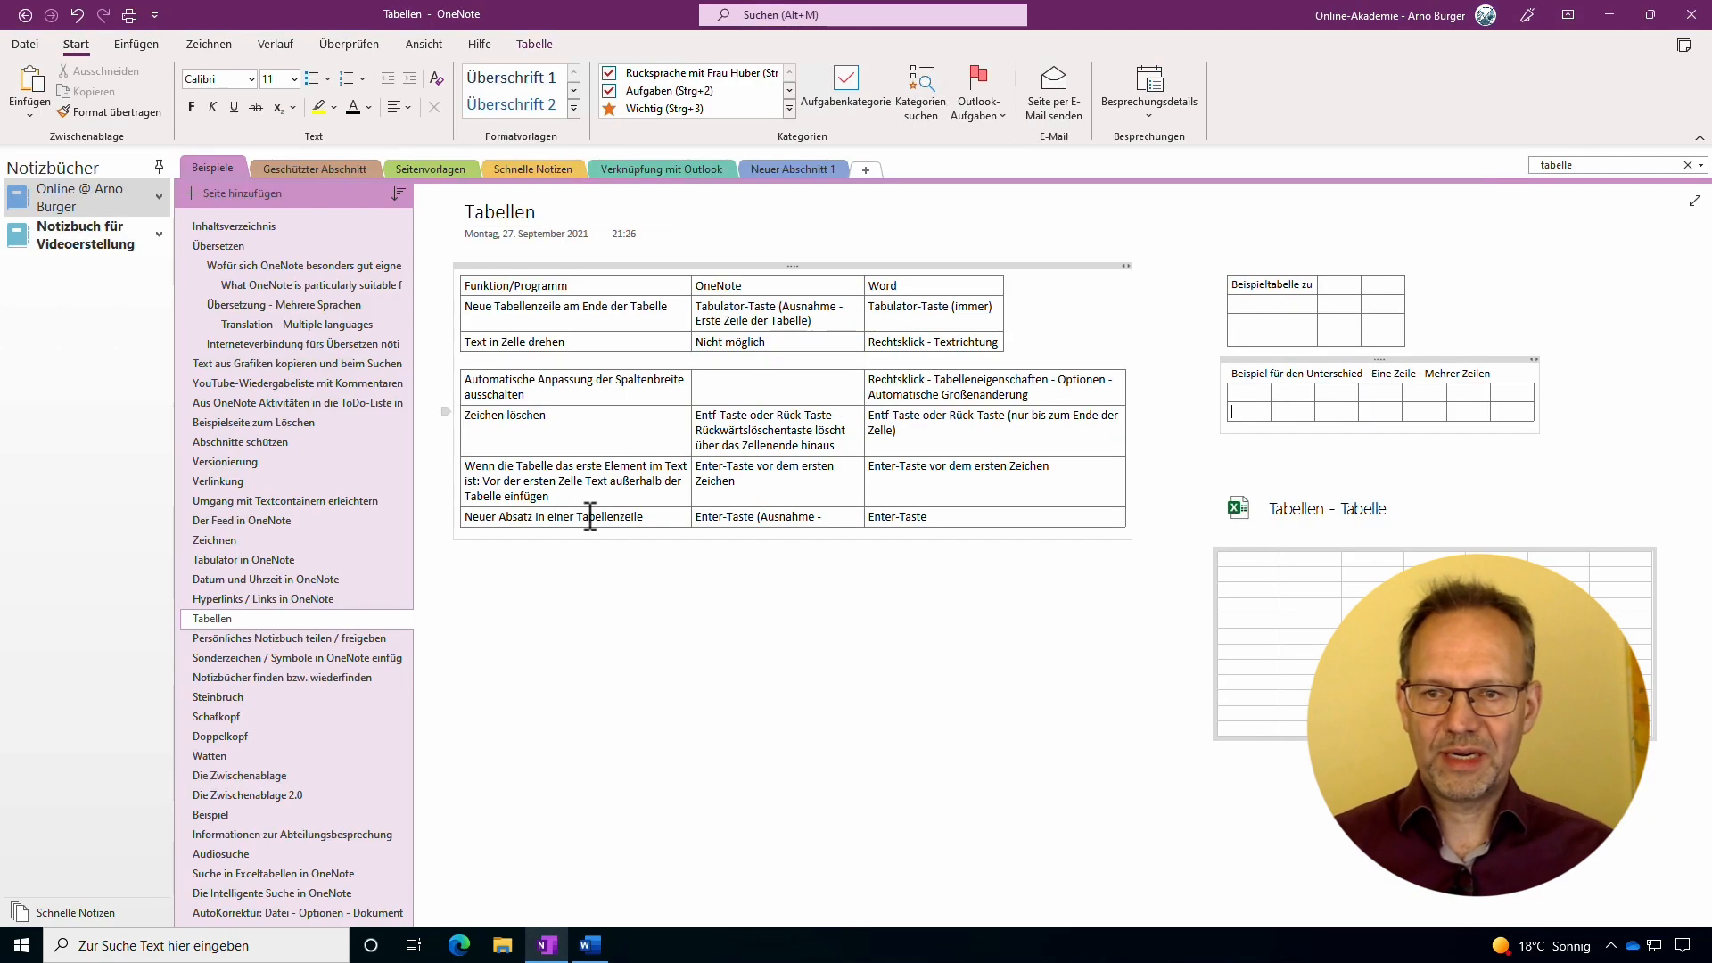
pyautogui.click(478, 580)
pyautogui.write('Funktion/Programm\tOneNote\tWord Neue Tabellenzeile am Ende der Tabelle\tTabulator-Taste (Ausnahme - Erste Zeile der Tabelle)\tTabulator-Taste (immer) Text in Zelle drehen\tNicht möglich\tRechtsklick - Textrichtung Automatische Anpassung der Spaltenbreite ausschalten\t\tRechtsklick - Tabelleneigenschaften - Optionen - Automatische Größenänderung Zeichen löschen\tEntf-Taste oder Rück-Taste - Rückwärtslöschentaste löscht über das Zellenende hinaus\tEntf-Taste oder Rück-Taste (nur bis zum Ende der Zelle) Wenn die Tabelle das erste Element im Text ist: Vor der ersten Zelle Text außerhalb der Tabelle einfügen\tEnter-Taste vor dem ersten Zeichen\tEnter-Taste vor dem ersten Zeichen Neuer Absatz in einer Tabellenzeile\tEnter-Taste (Ausnahme -\tEnter-Taste')
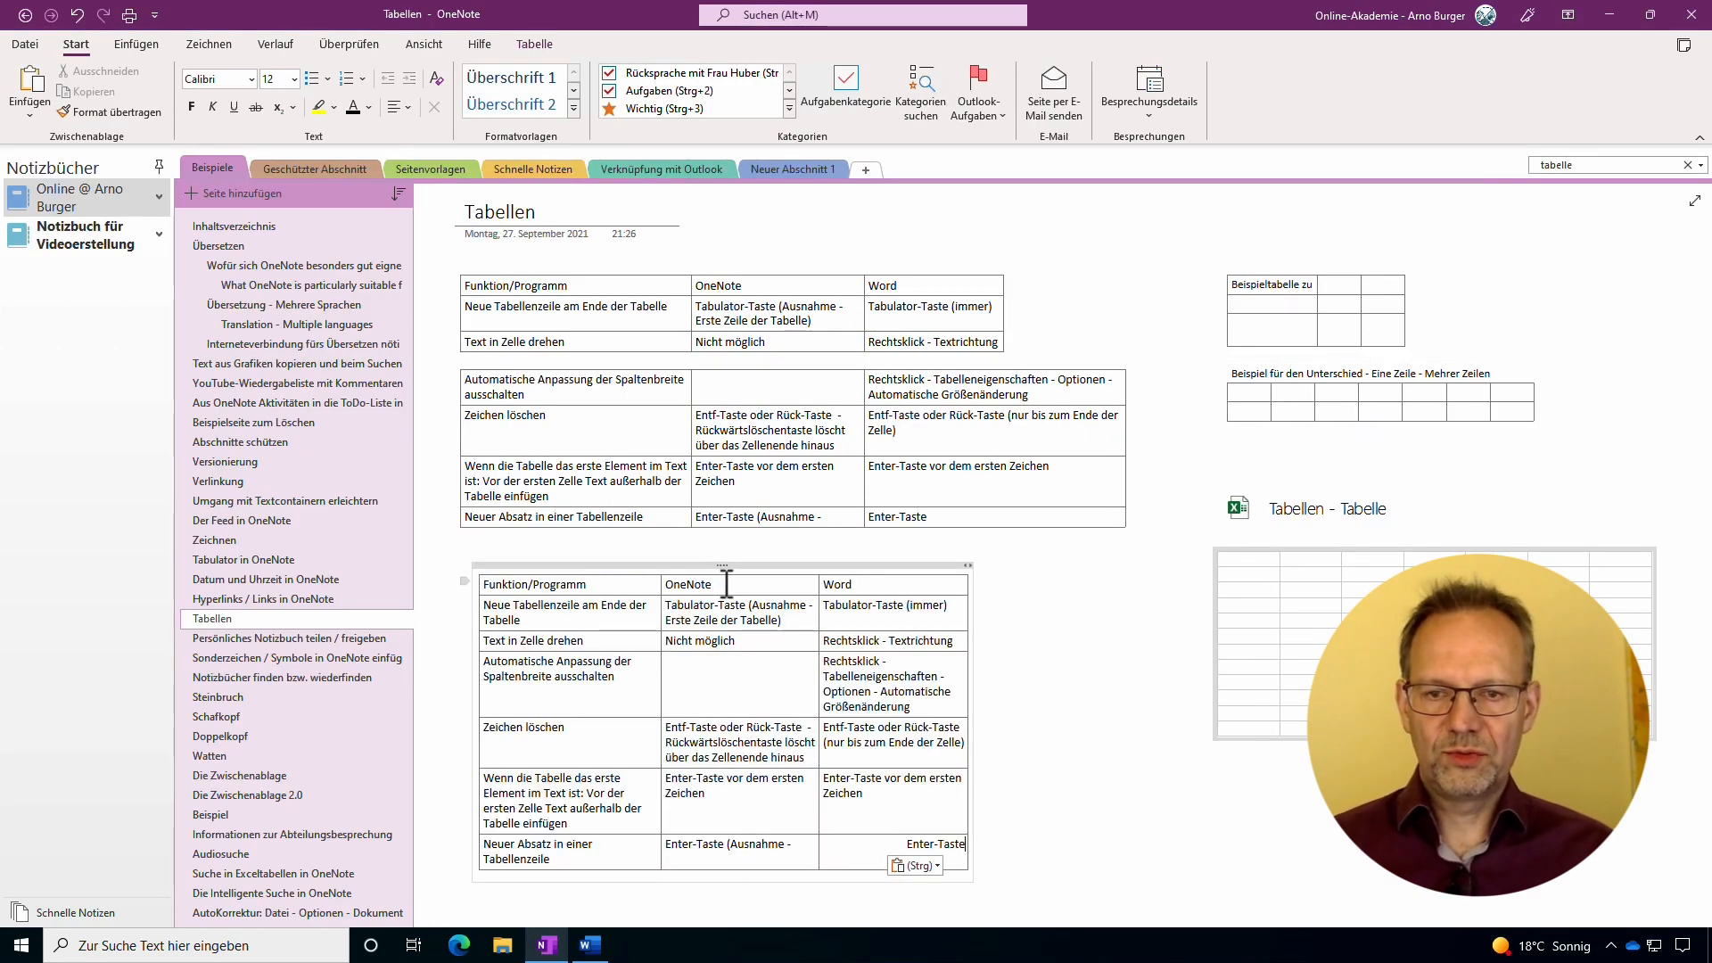
# Widen the pasted table, and narrow its "Funktion/Programm" column to just fit "Neue Tabellenzeile am Ende der Tabelle".
pyautogui.moveTo(972, 596); pyautogui.dragTo(1115, 586)
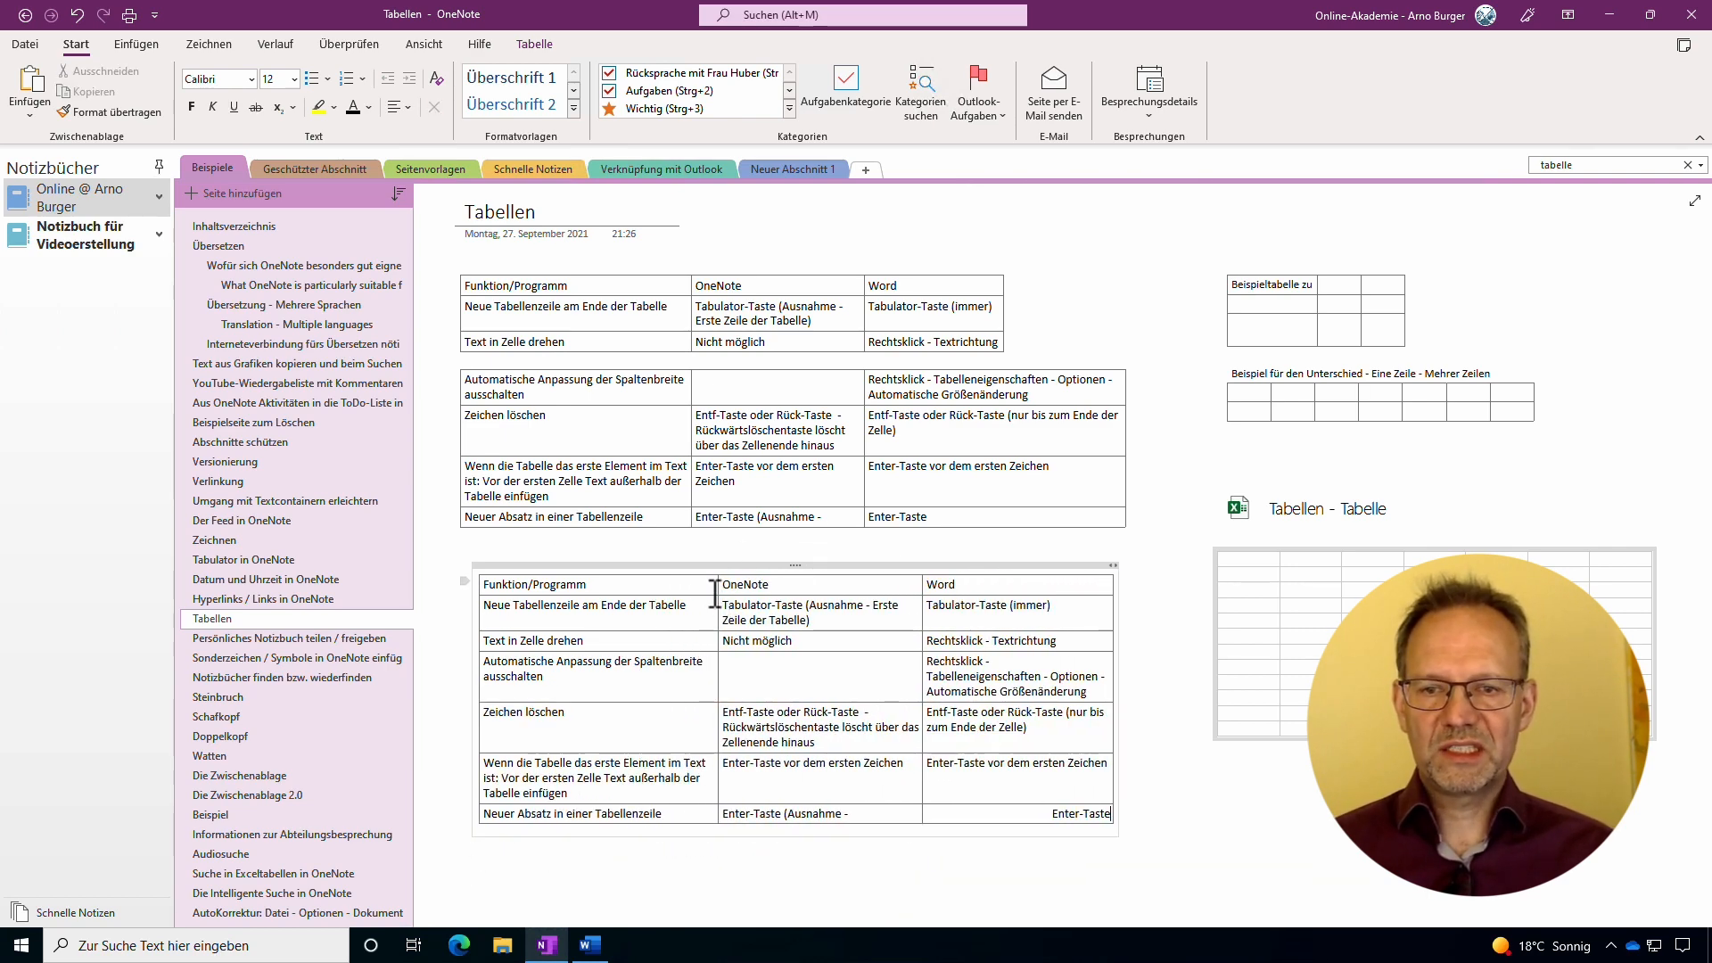
pyautogui.moveTo(722, 585); pyautogui.dragTo(689, 584)
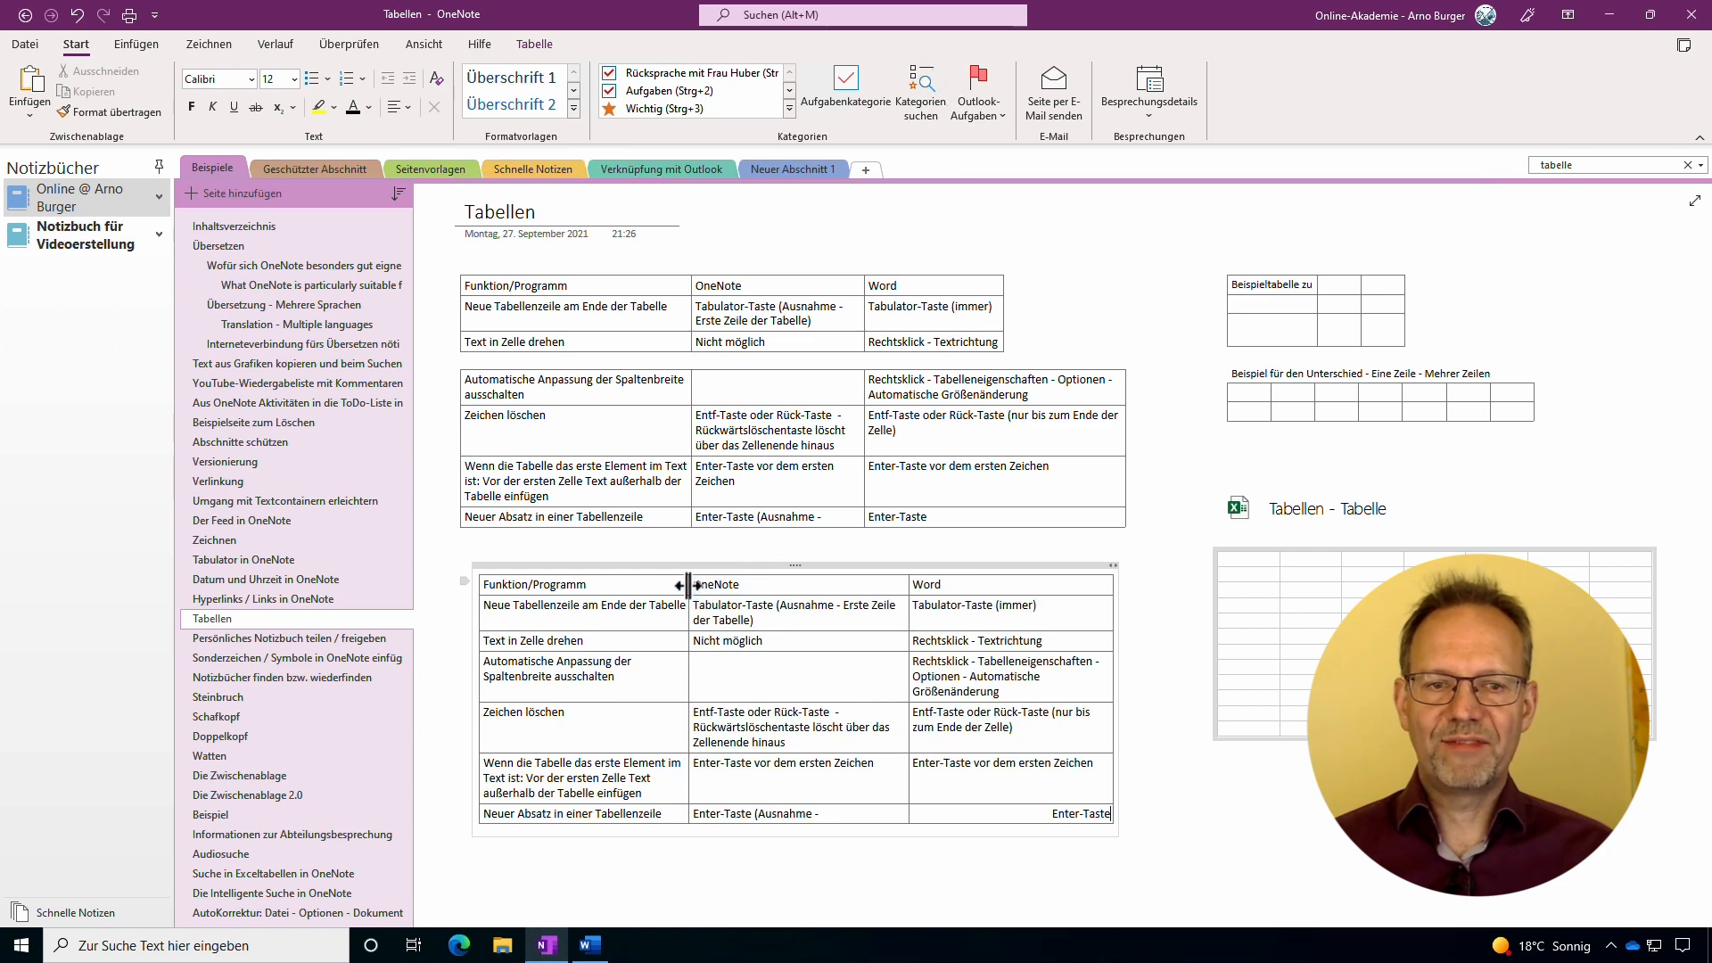
# Insert a column after the "Word" column of the pasted table and head it "Excel".
pyautogui.click(938, 584)
pyautogui.click(550, 52)
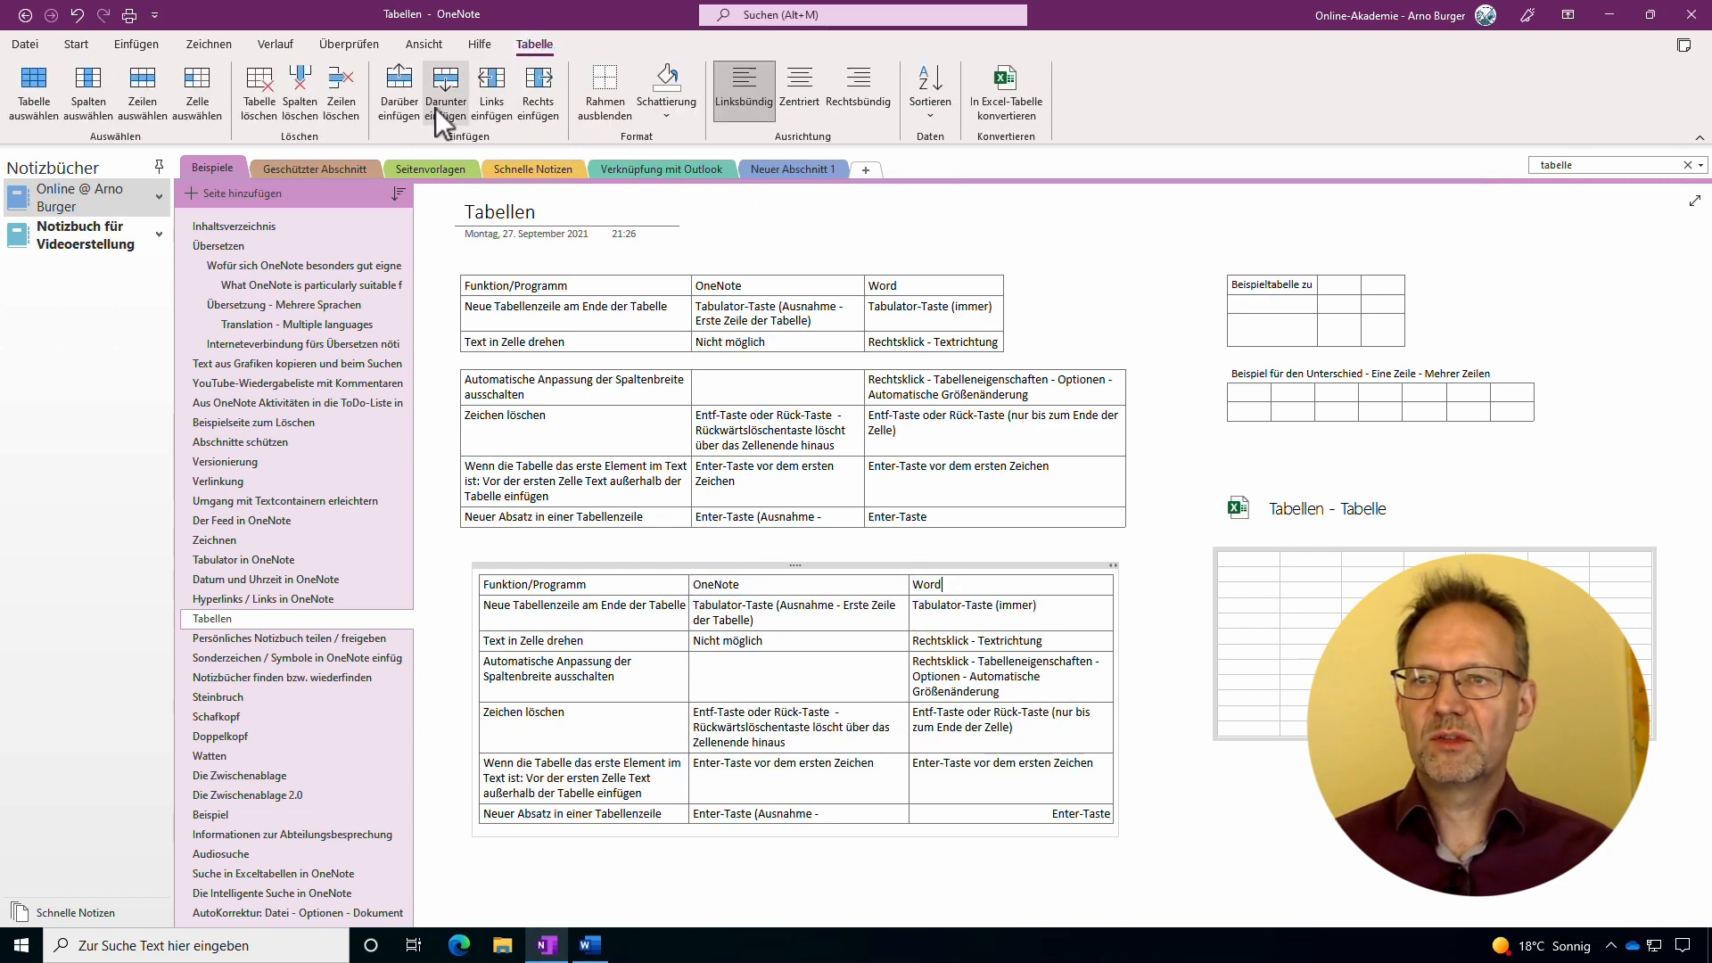
pyautogui.click(526, 105)
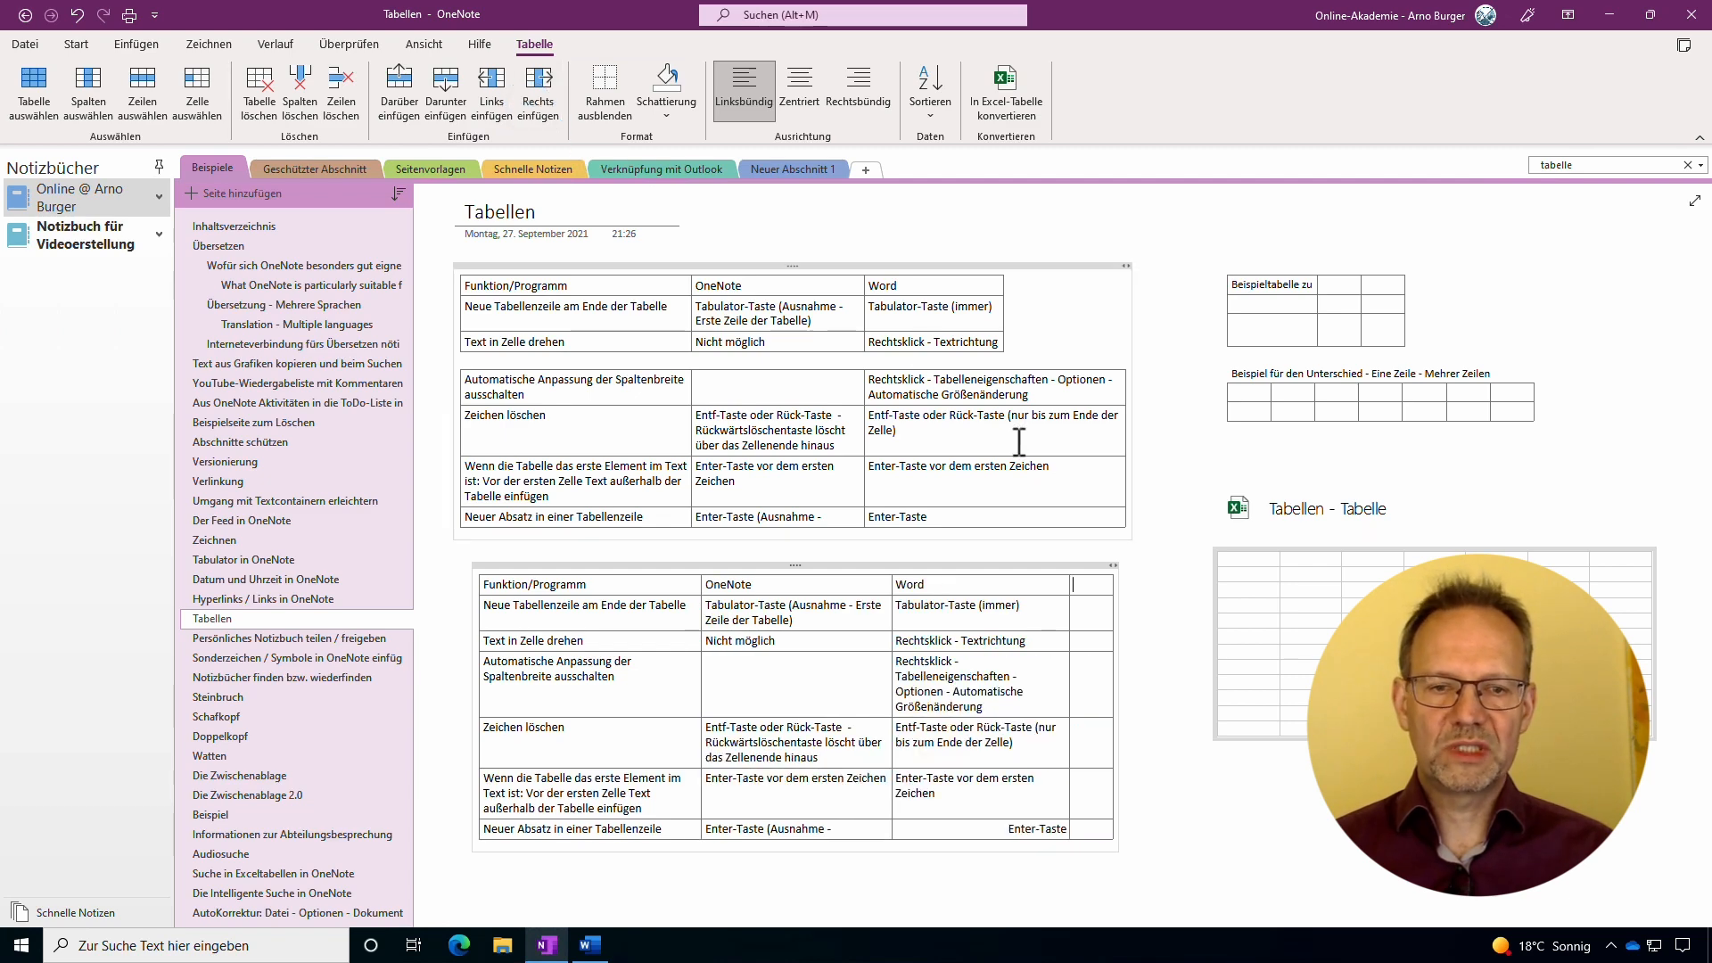
pyautogui.click(1083, 581)
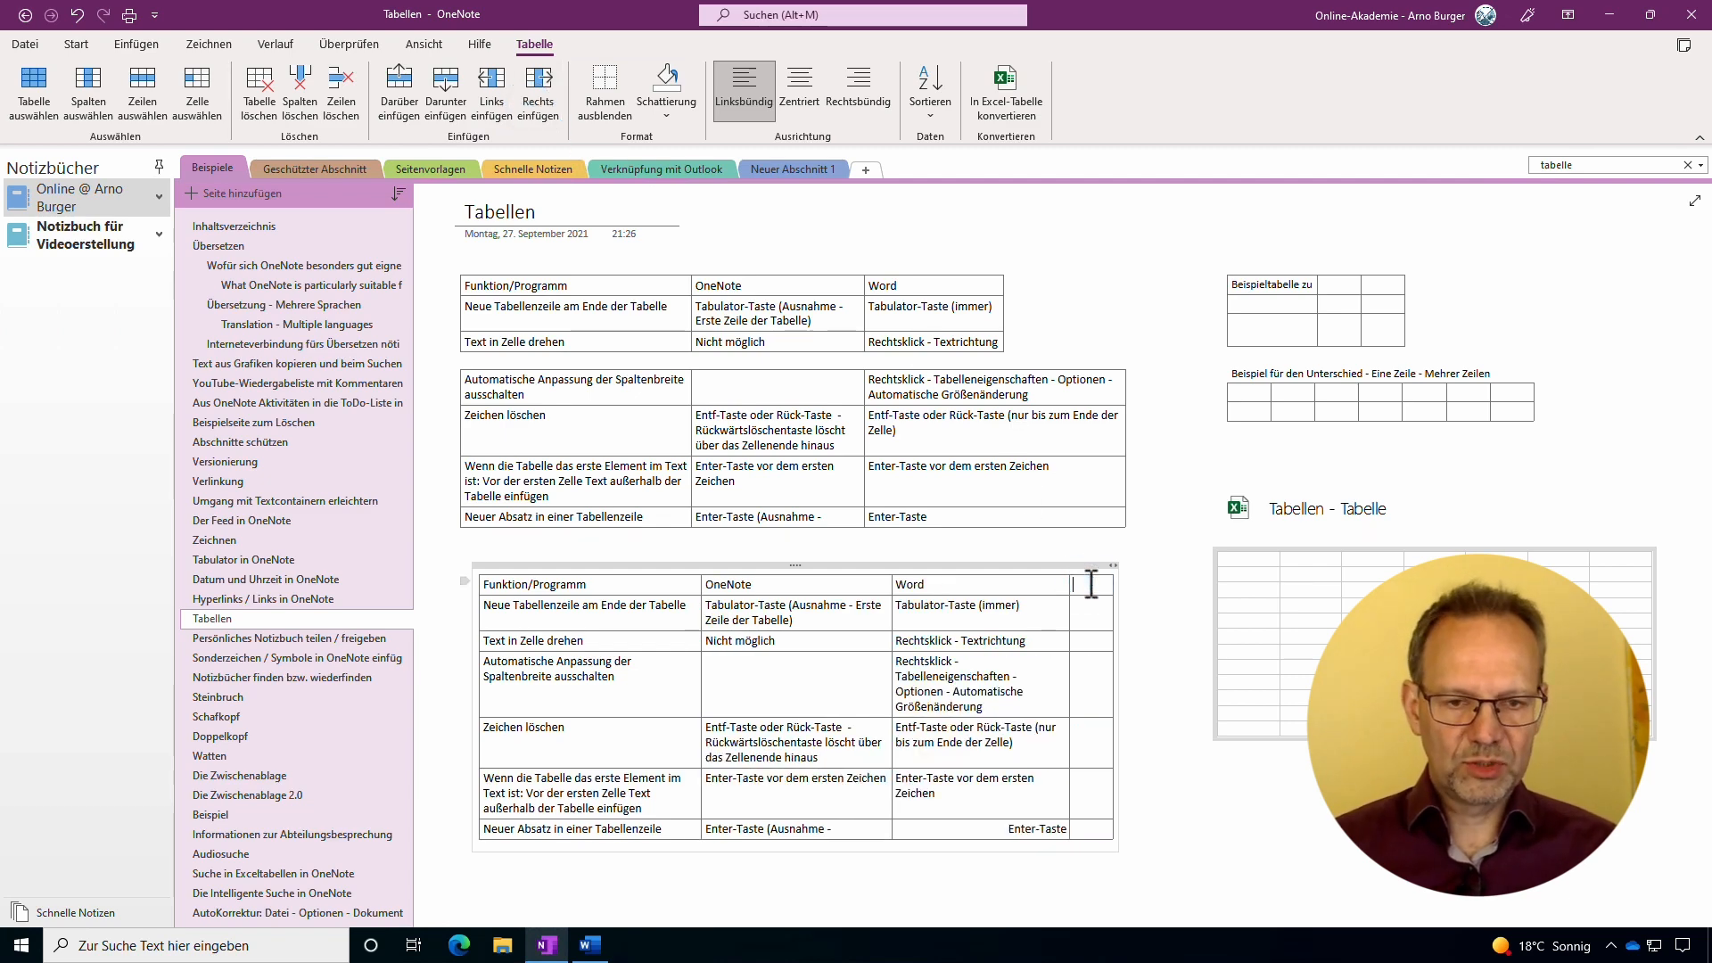
pyautogui.write('Excel')
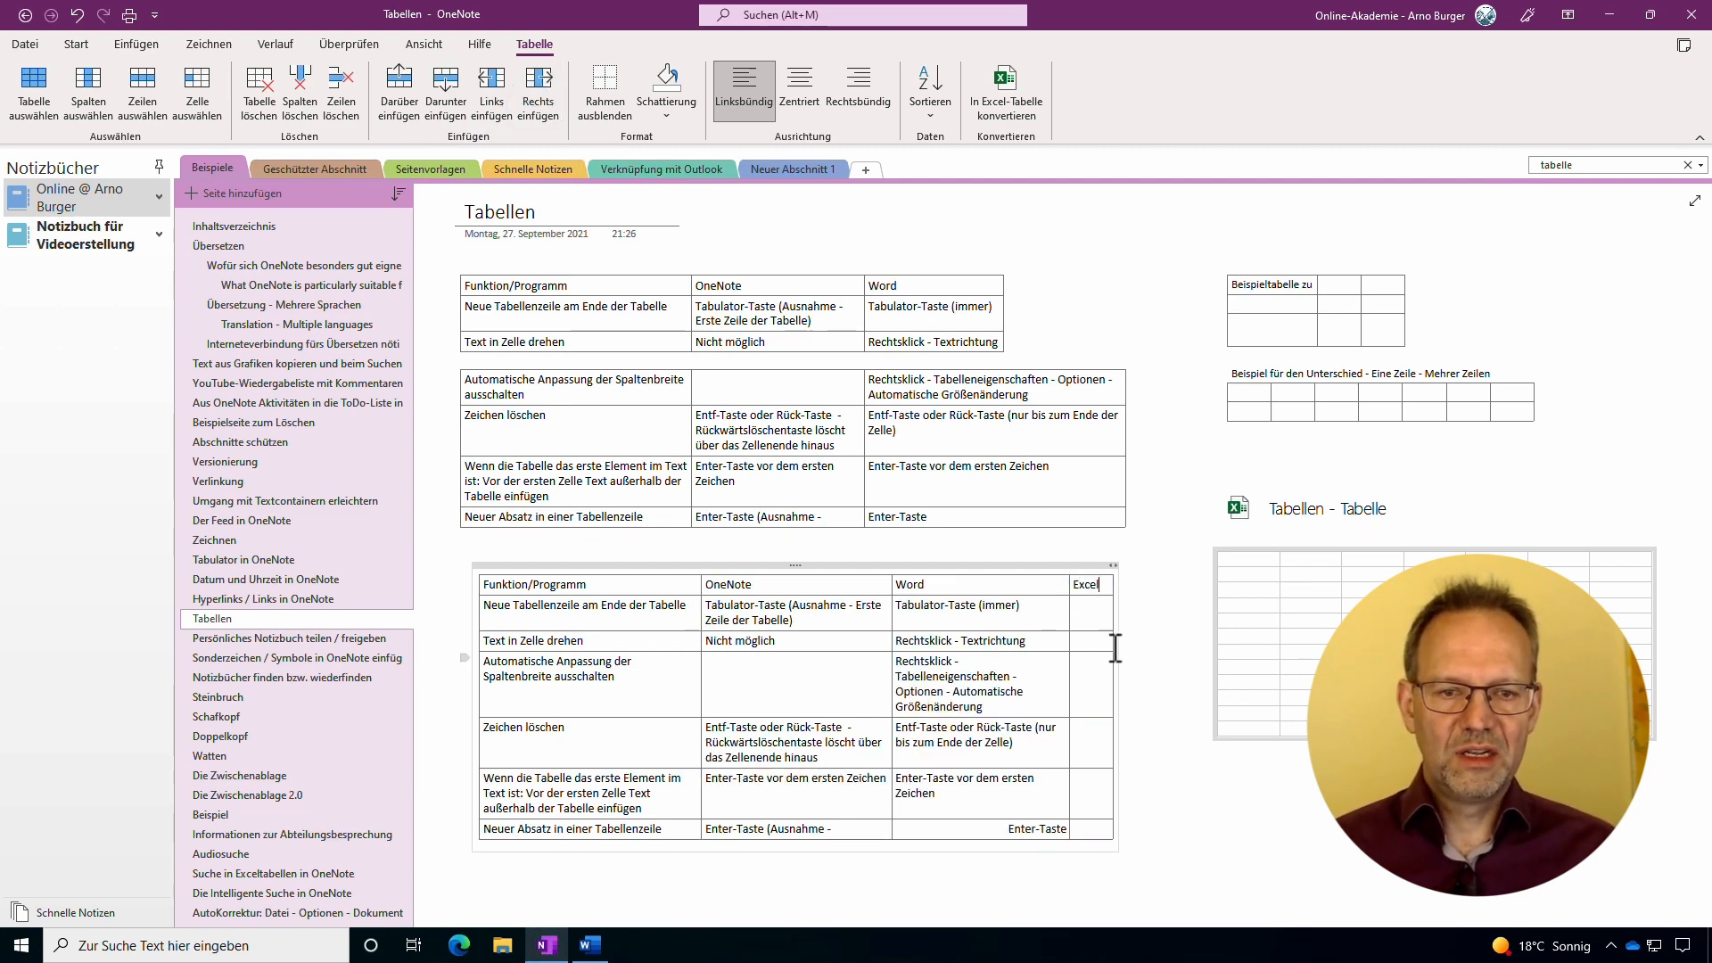
# Widen the pasted table further, narrow its "OneNote" column, and give the "Excel" column more width.
pyautogui.moveTo(1121, 629); pyautogui.dragTo(1173, 628)
pyautogui.moveTo(936, 580); pyautogui.dragTo(729, 594)
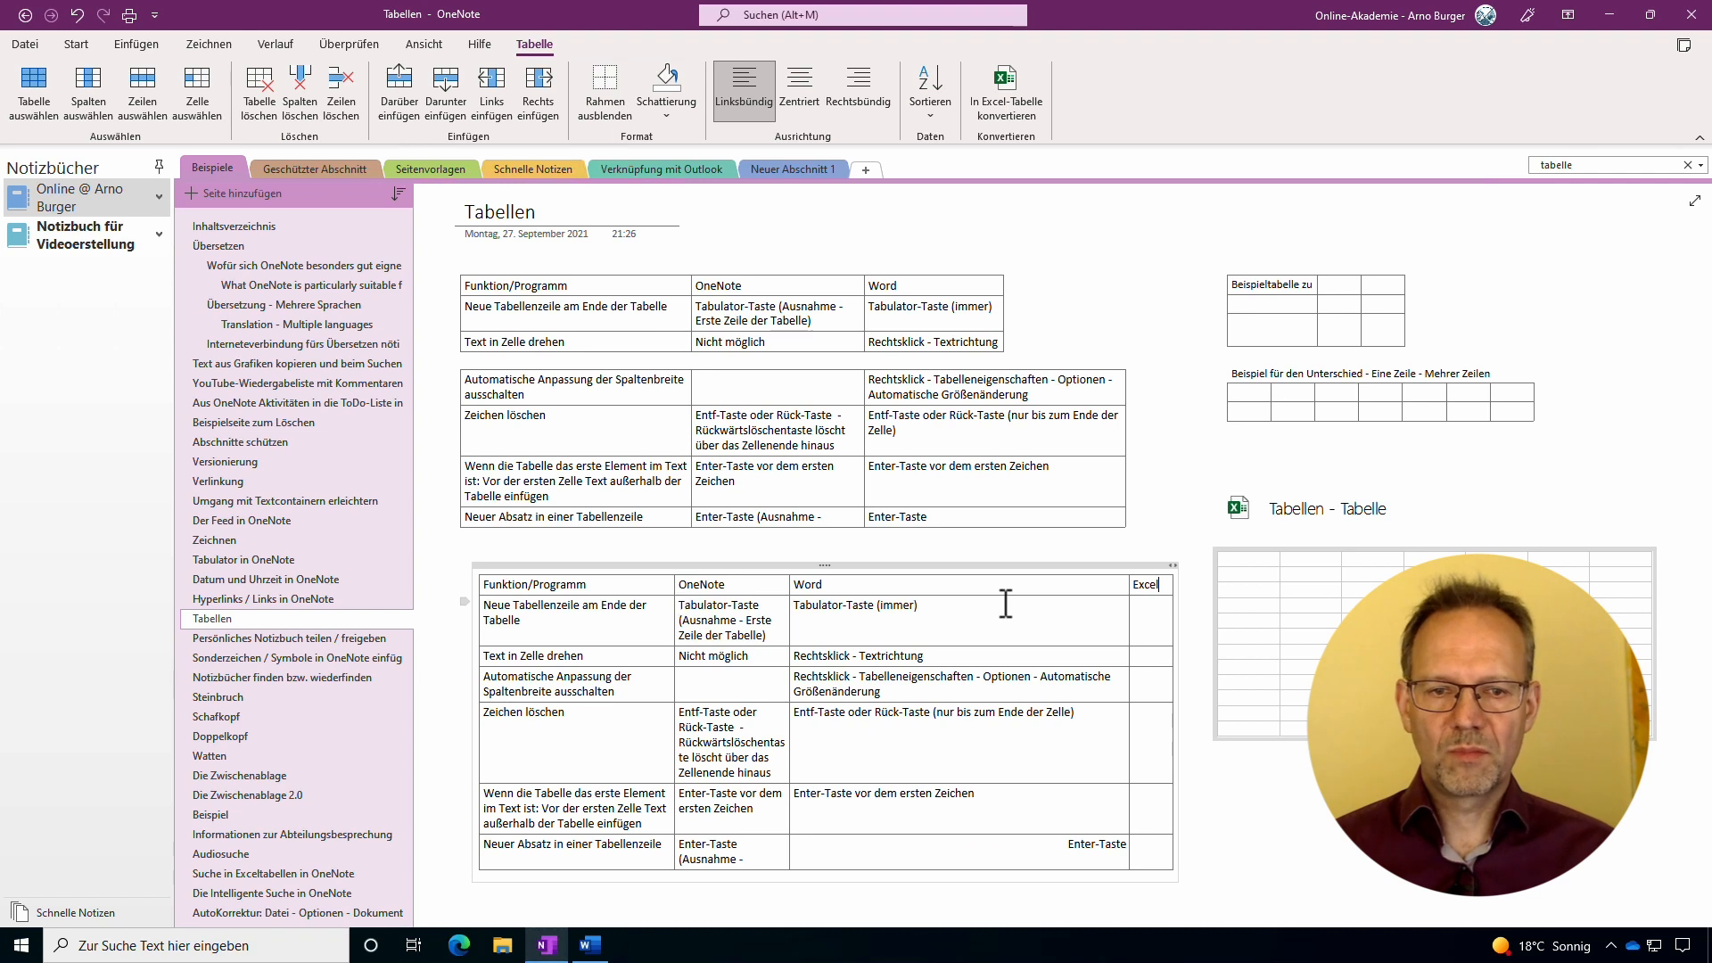
pyautogui.moveTo(1128, 590); pyautogui.dragTo(1167, 609)
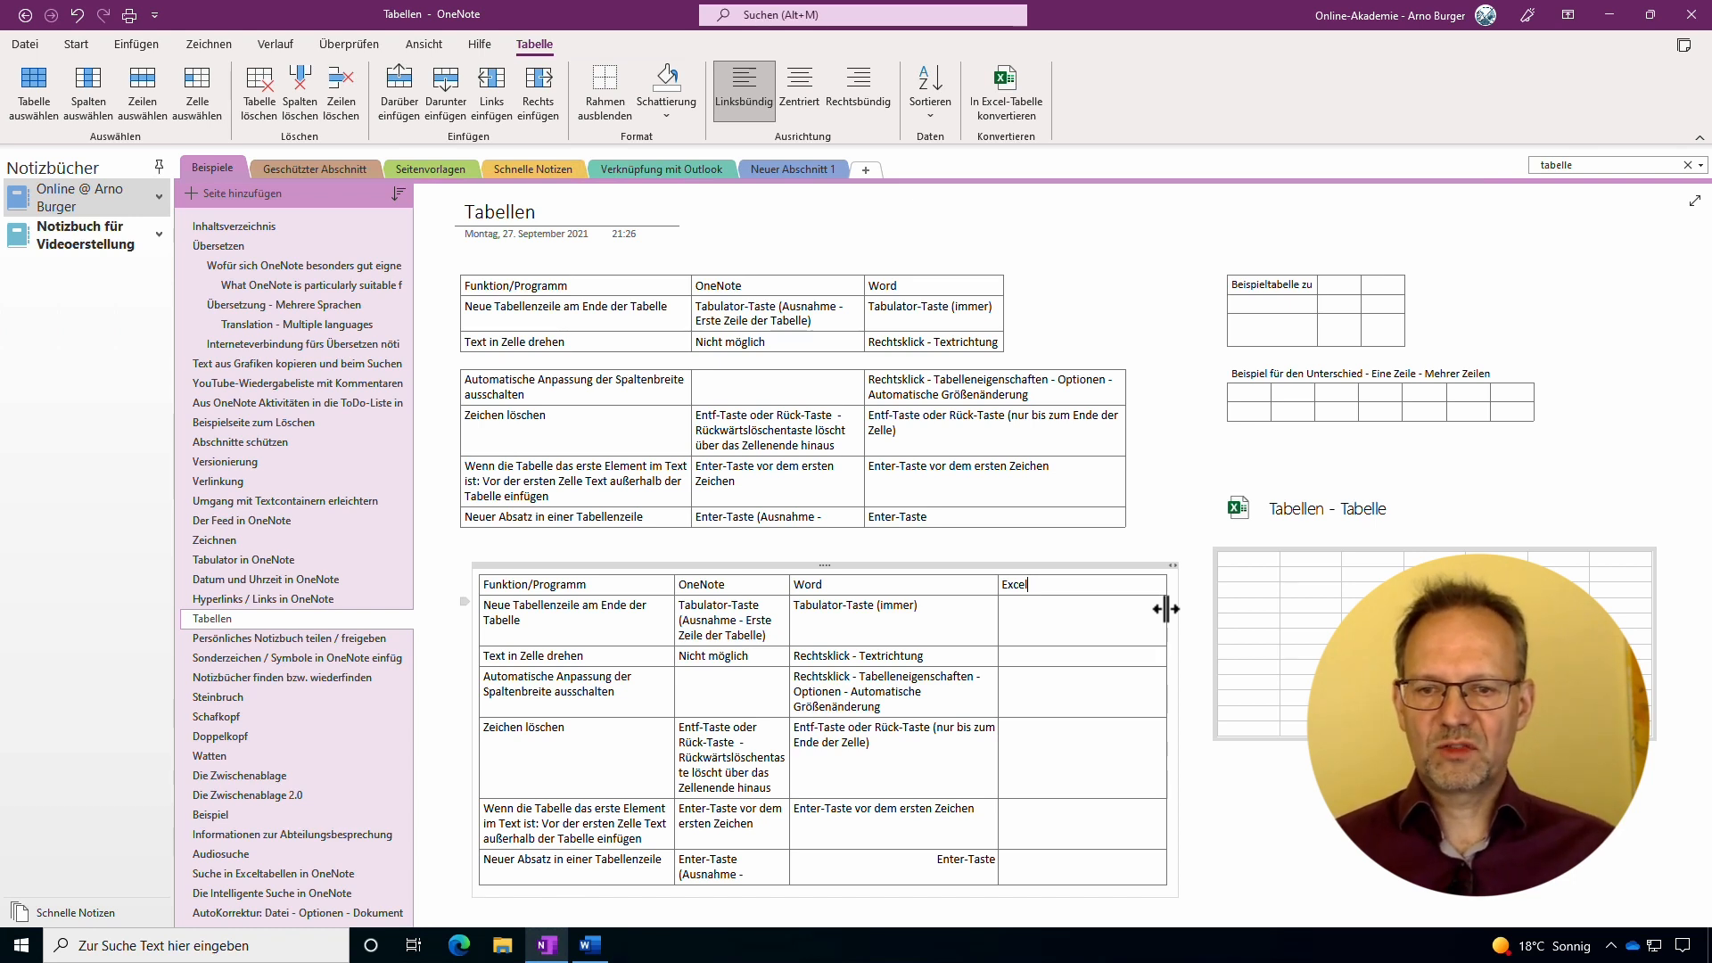
# Copy the text "Nicht möglich" from the OneNote cell of "Text in Zelle drehen" into that row's Excel cell.
pyautogui.click(683, 657)
pyautogui.moveTo(728, 658); pyautogui.dragTo(751, 657)
pyautogui.hotkey('ctrl', 'c')
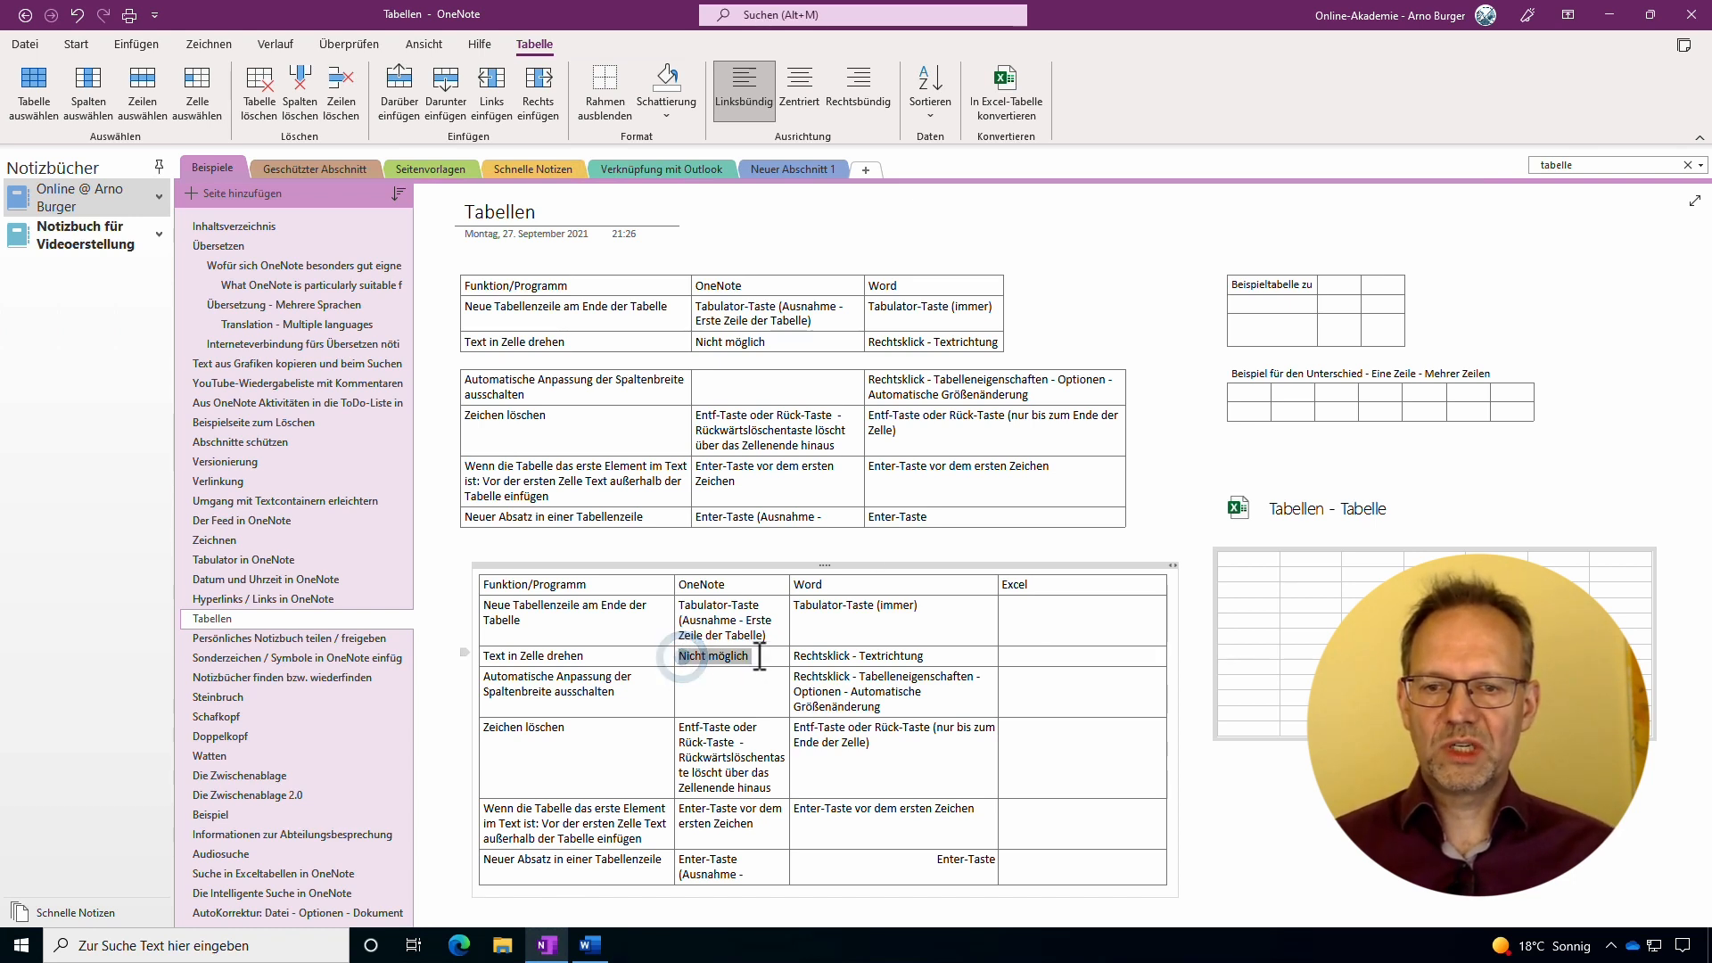
pyautogui.click(1057, 658)
pyautogui.hotkey('ctrl', 'v')
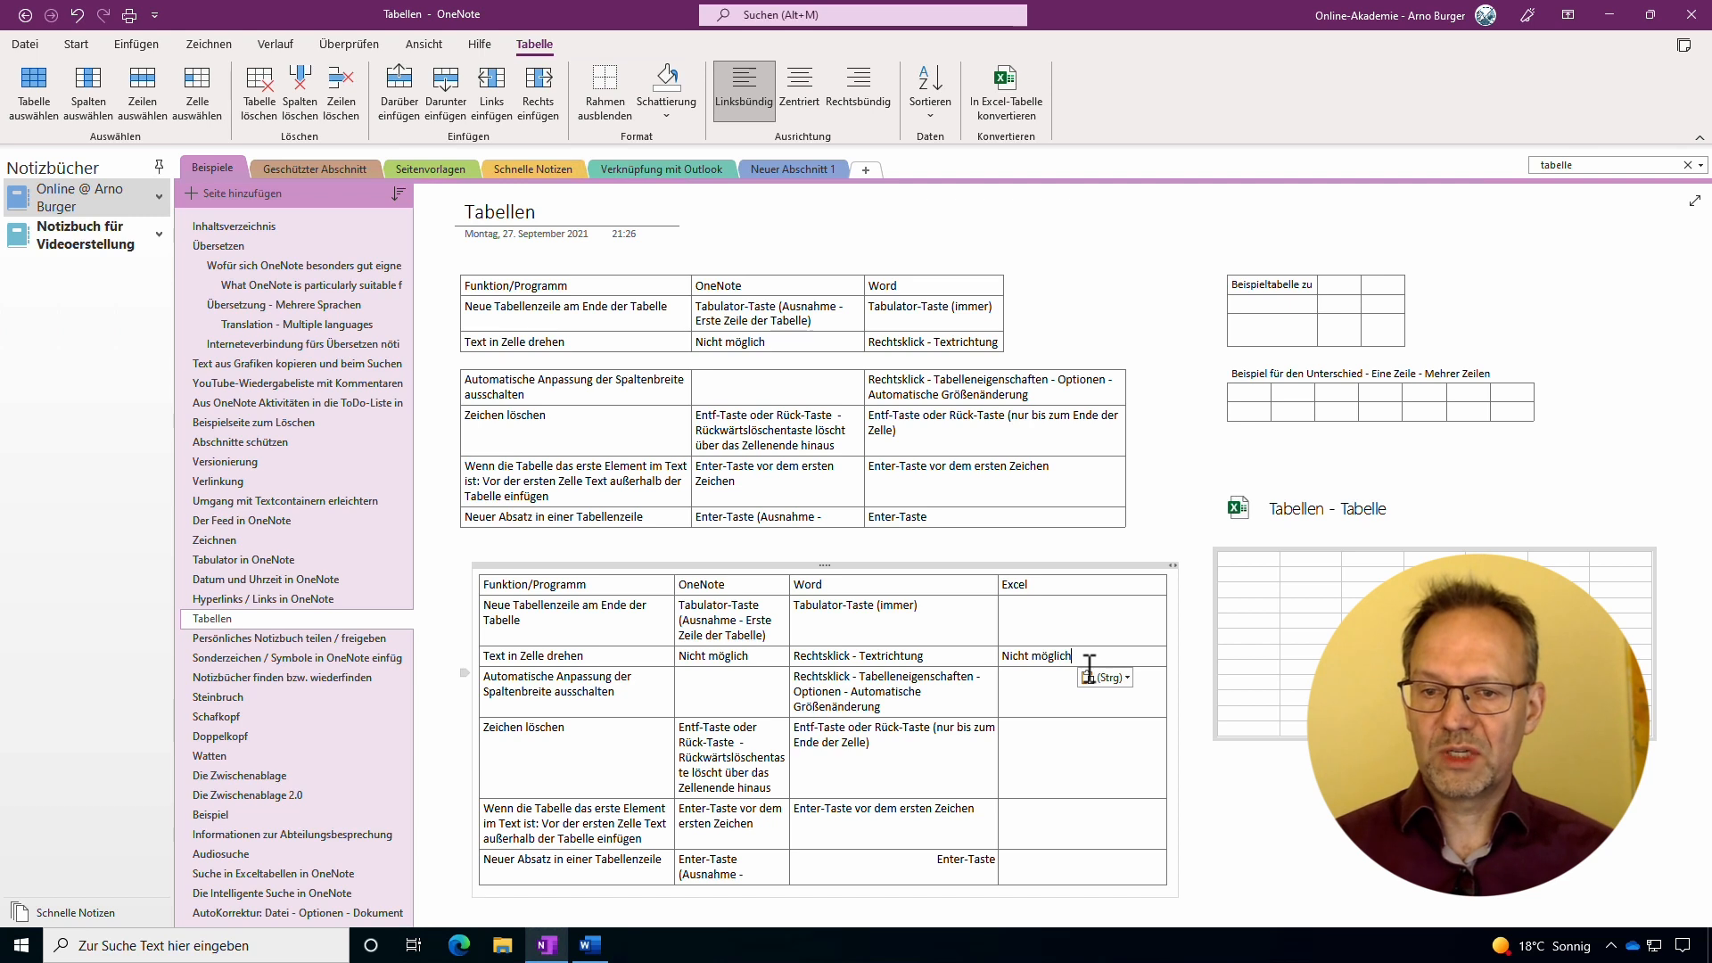
# Try to paste the whole "Nicht möglich" OneNote cell over the same row's Excel text, undo it, and clear that Excel cell.
pyautogui.click(678, 654)
pyautogui.moveTo(678, 654); pyautogui.dragTo(751, 655)
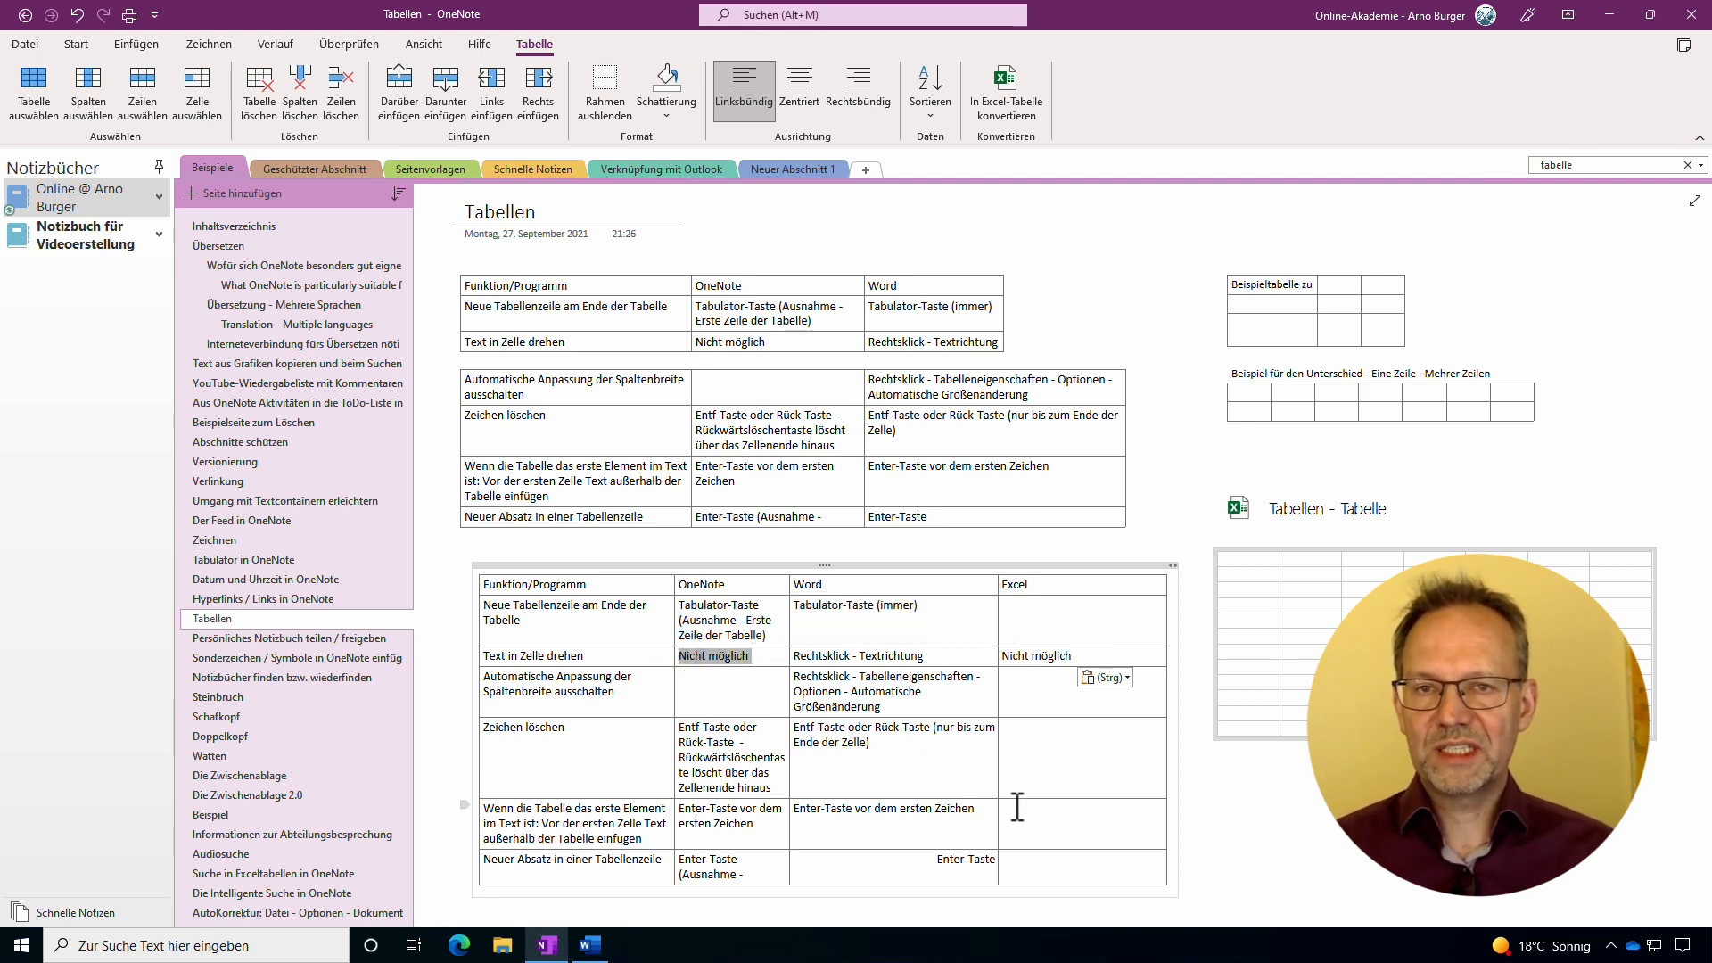
pyautogui.hotkey('ctrl', 'a')
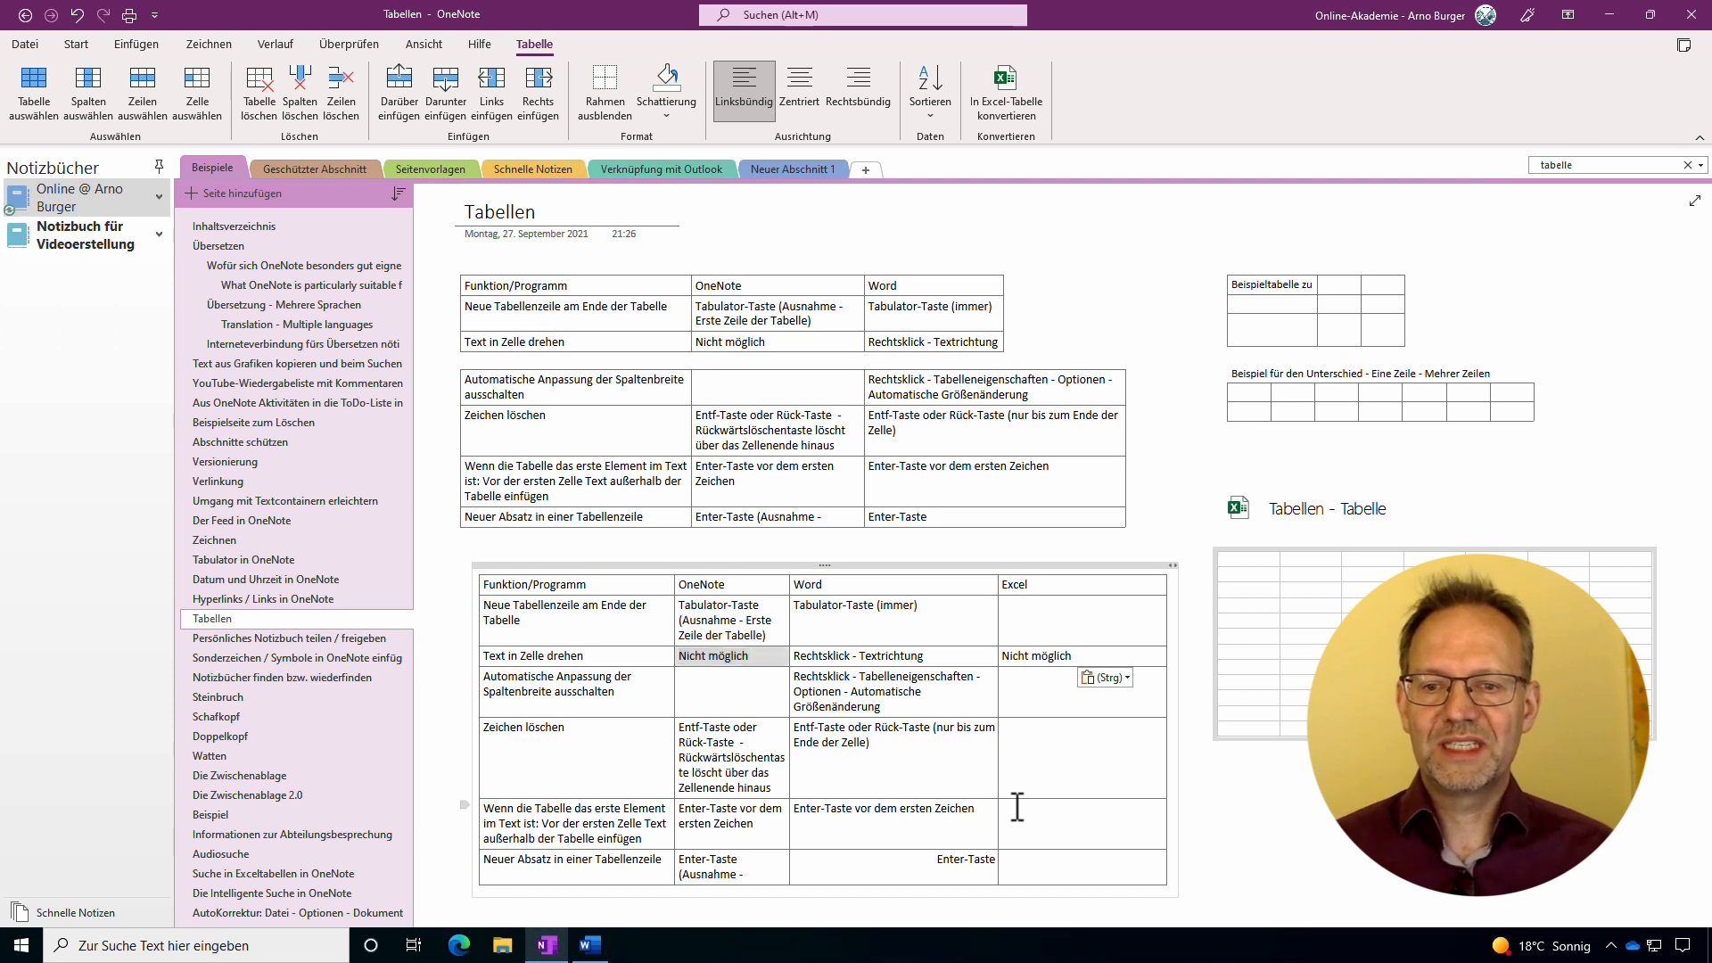
pyautogui.hotkey('ctrl', 'c')
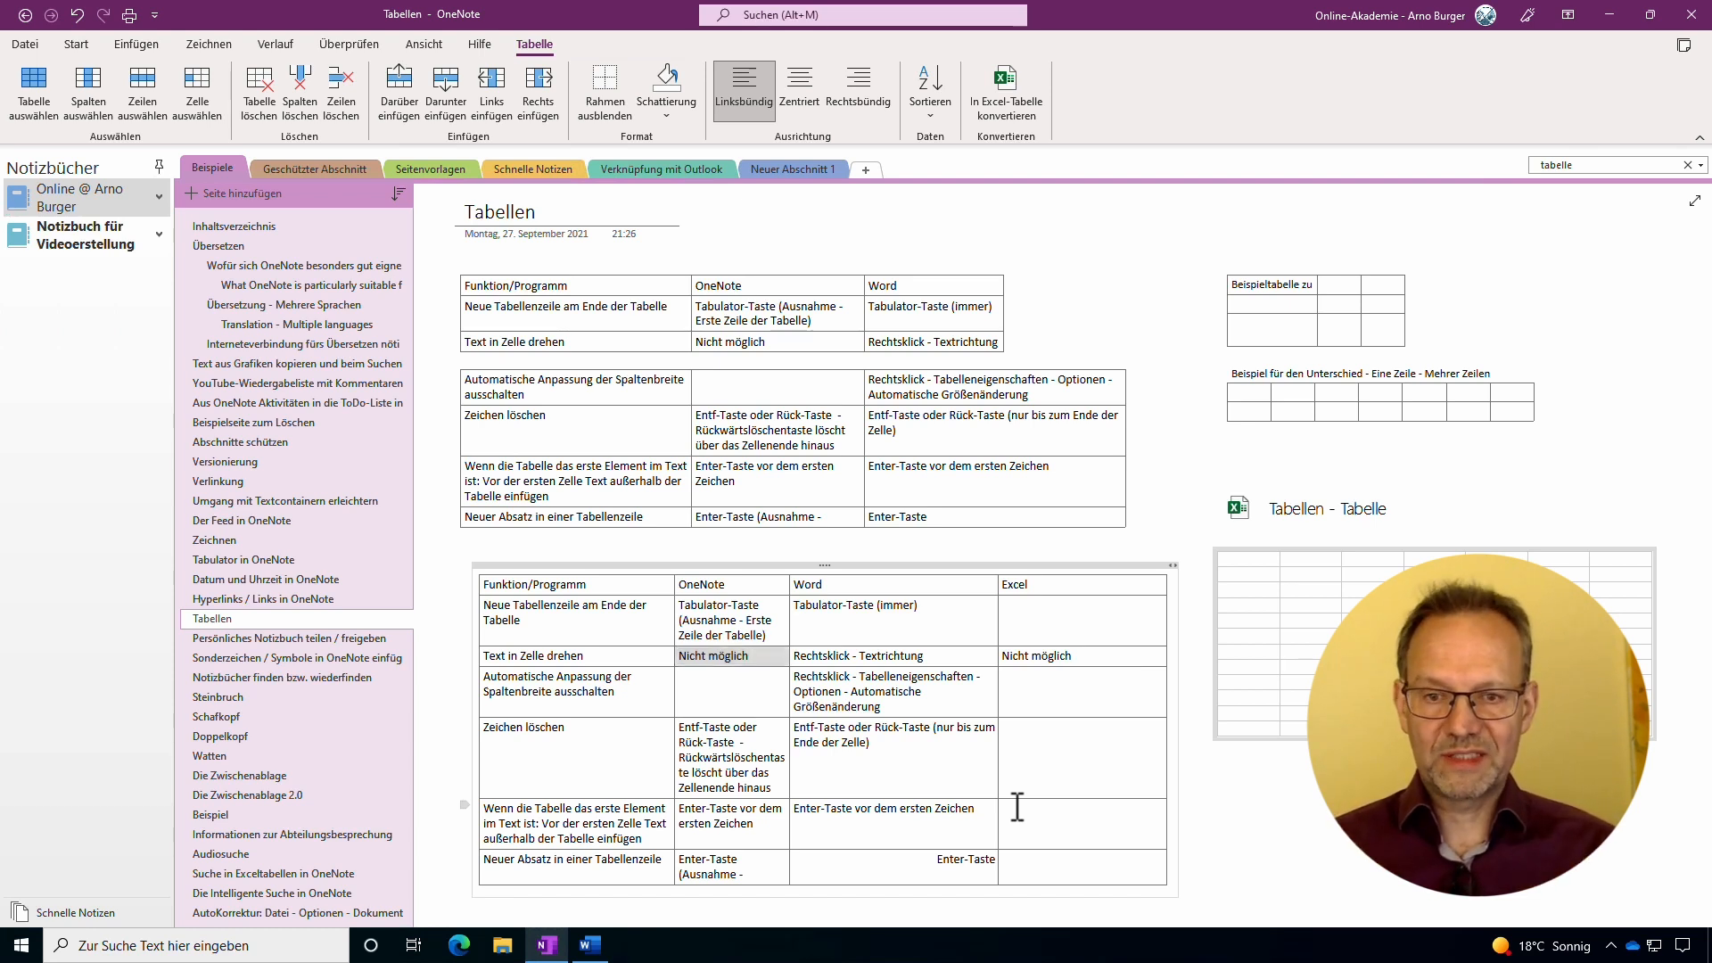
pyautogui.moveTo(1082, 660); pyautogui.dragTo(1000, 664)
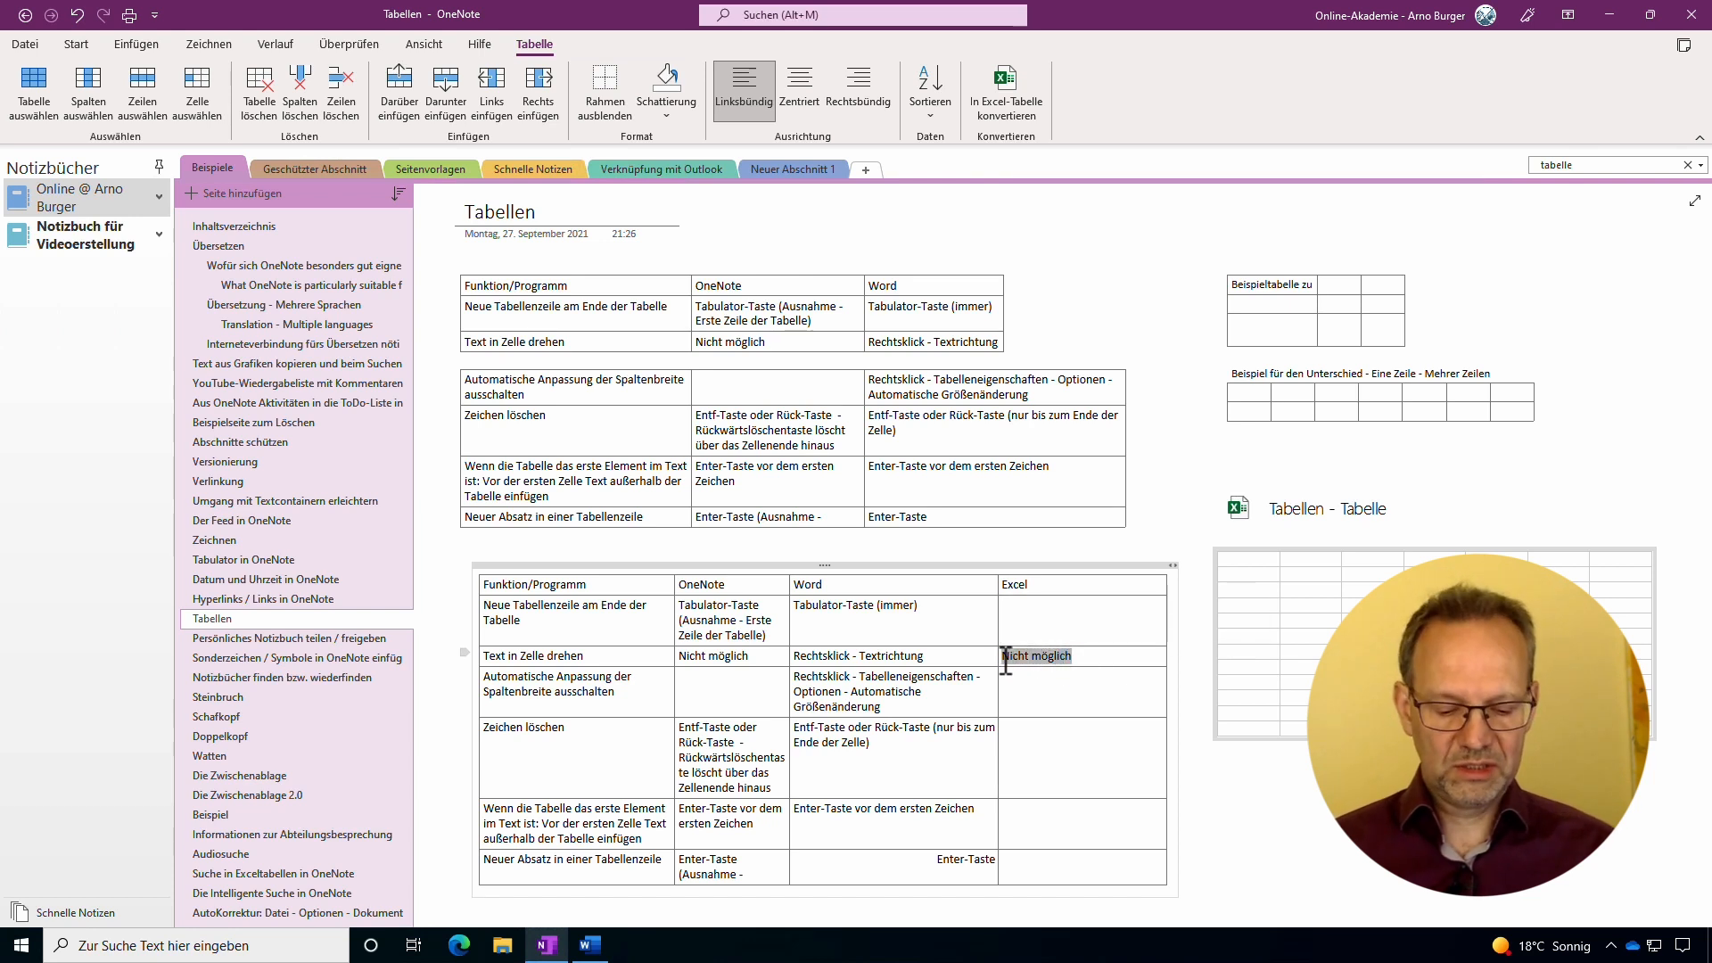
pyautogui.hotkey('ctrl', 'v')
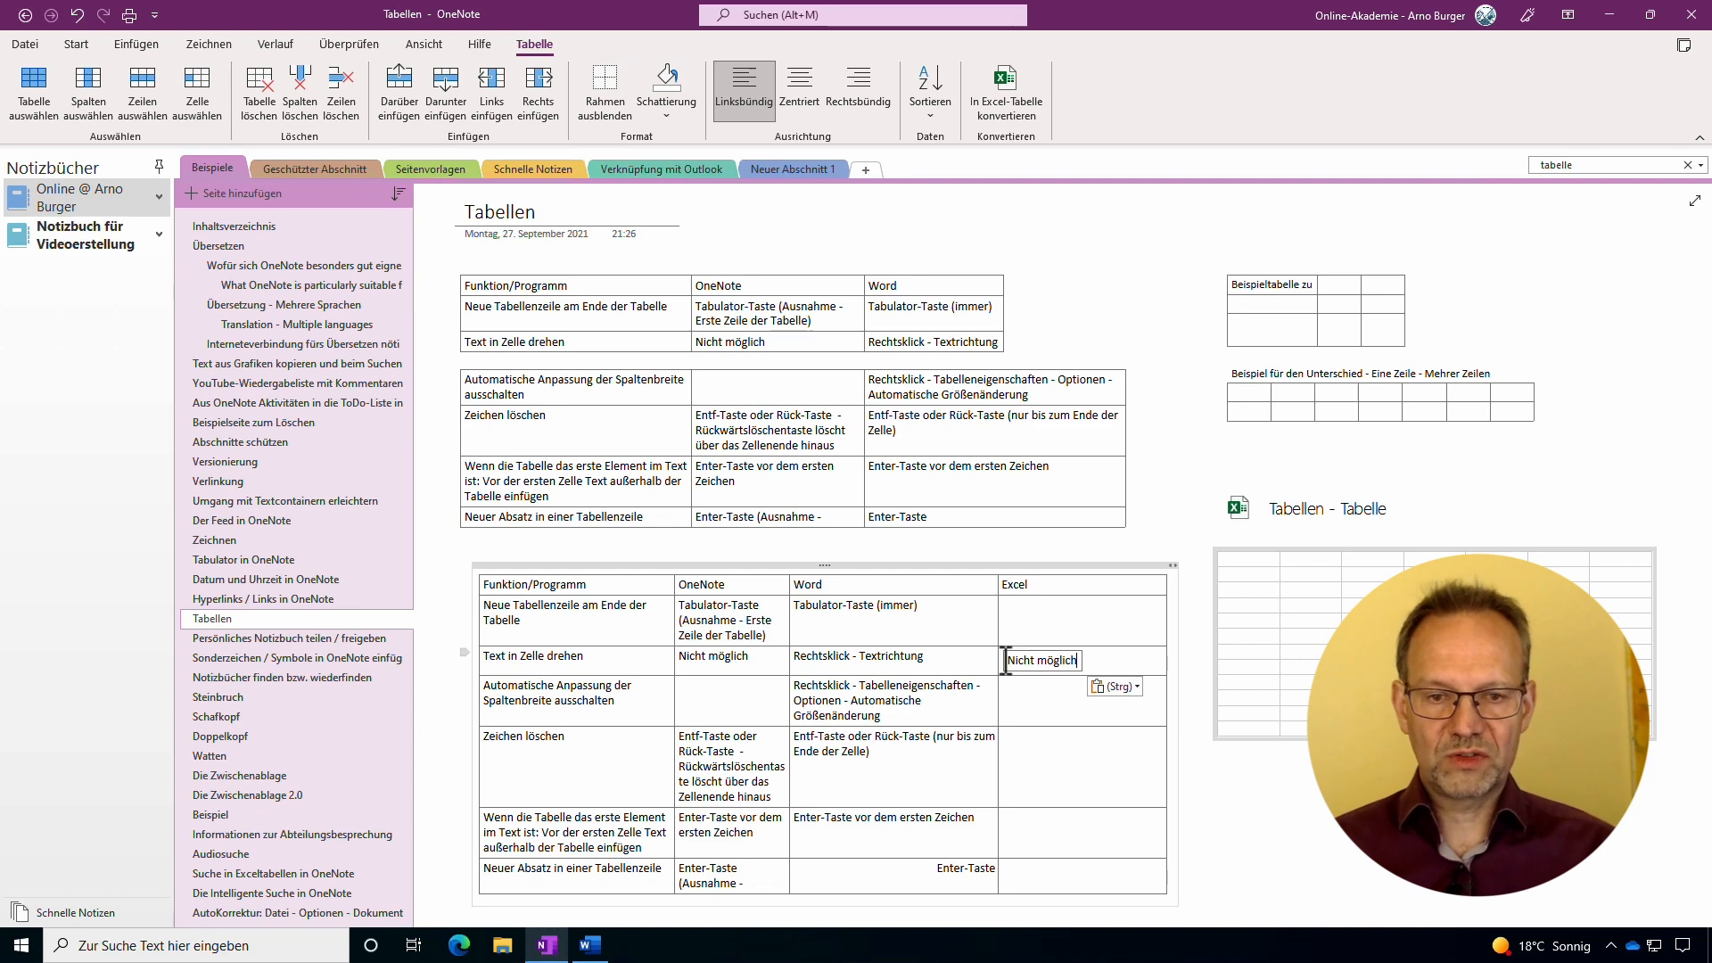
pyautogui.hotkey('ctrl', 'z')
pyautogui.press('Delete')
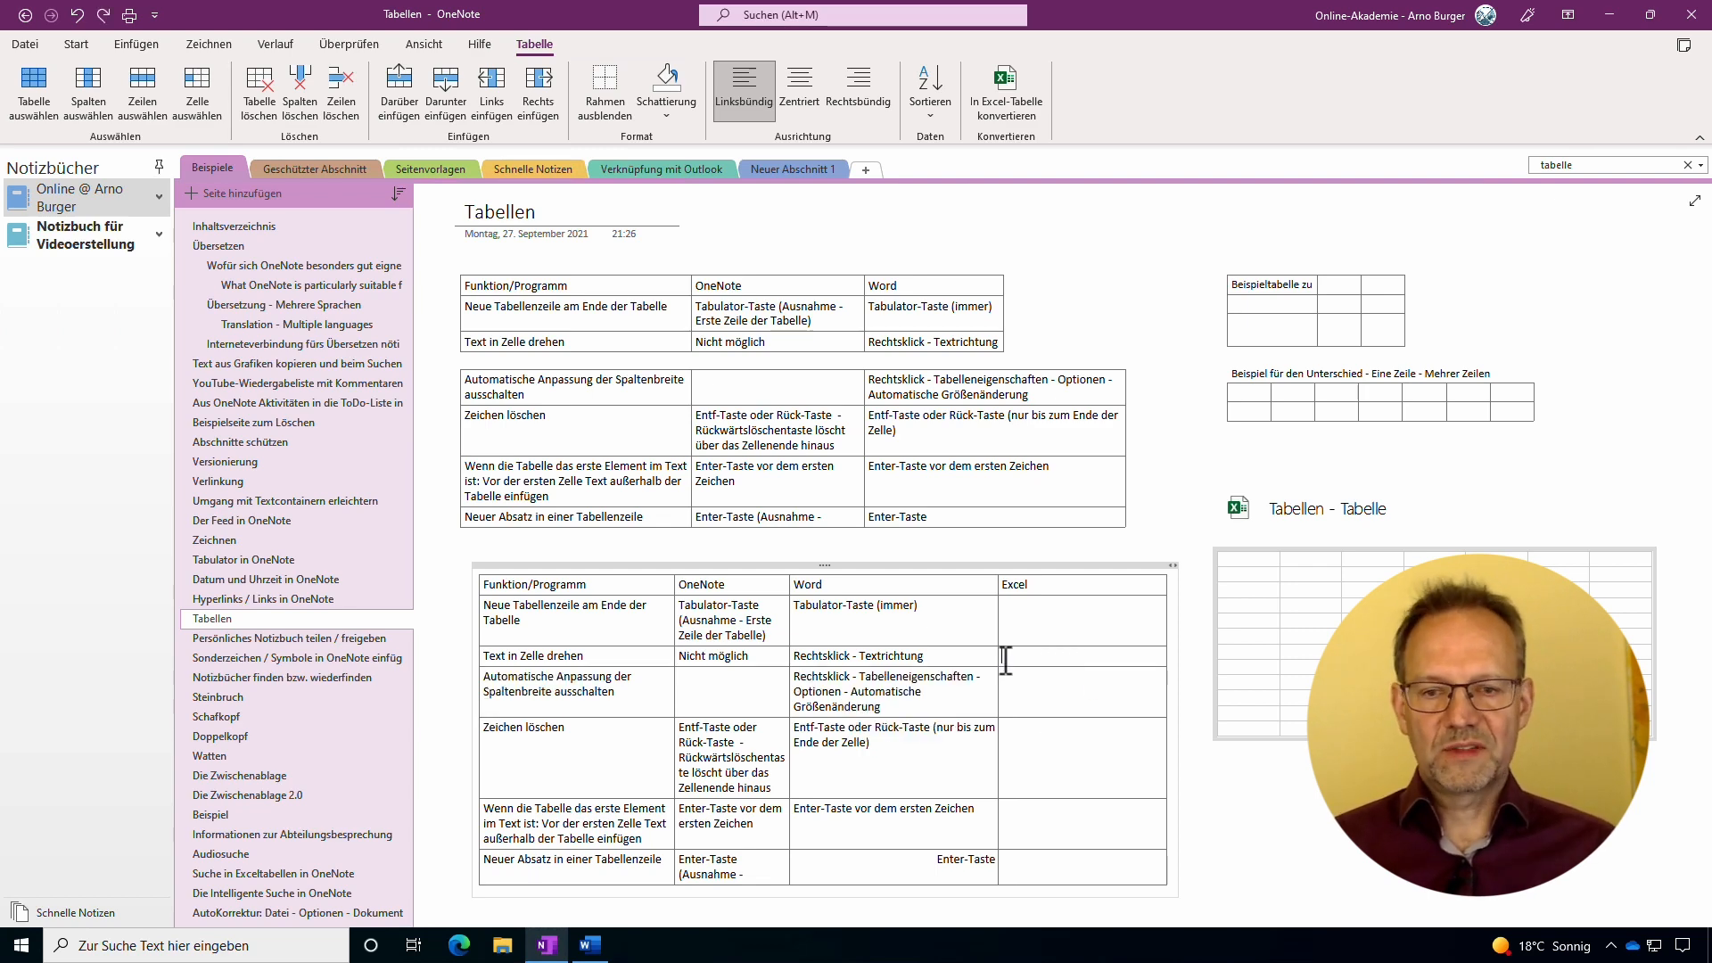
# Try to copy the OneNote cells of "Neue Tabellenzeile am Ende der Tabelle" and "Text in Zelle drehen" into the first row's Excel cell, then undo.
pyautogui.click(757, 656)
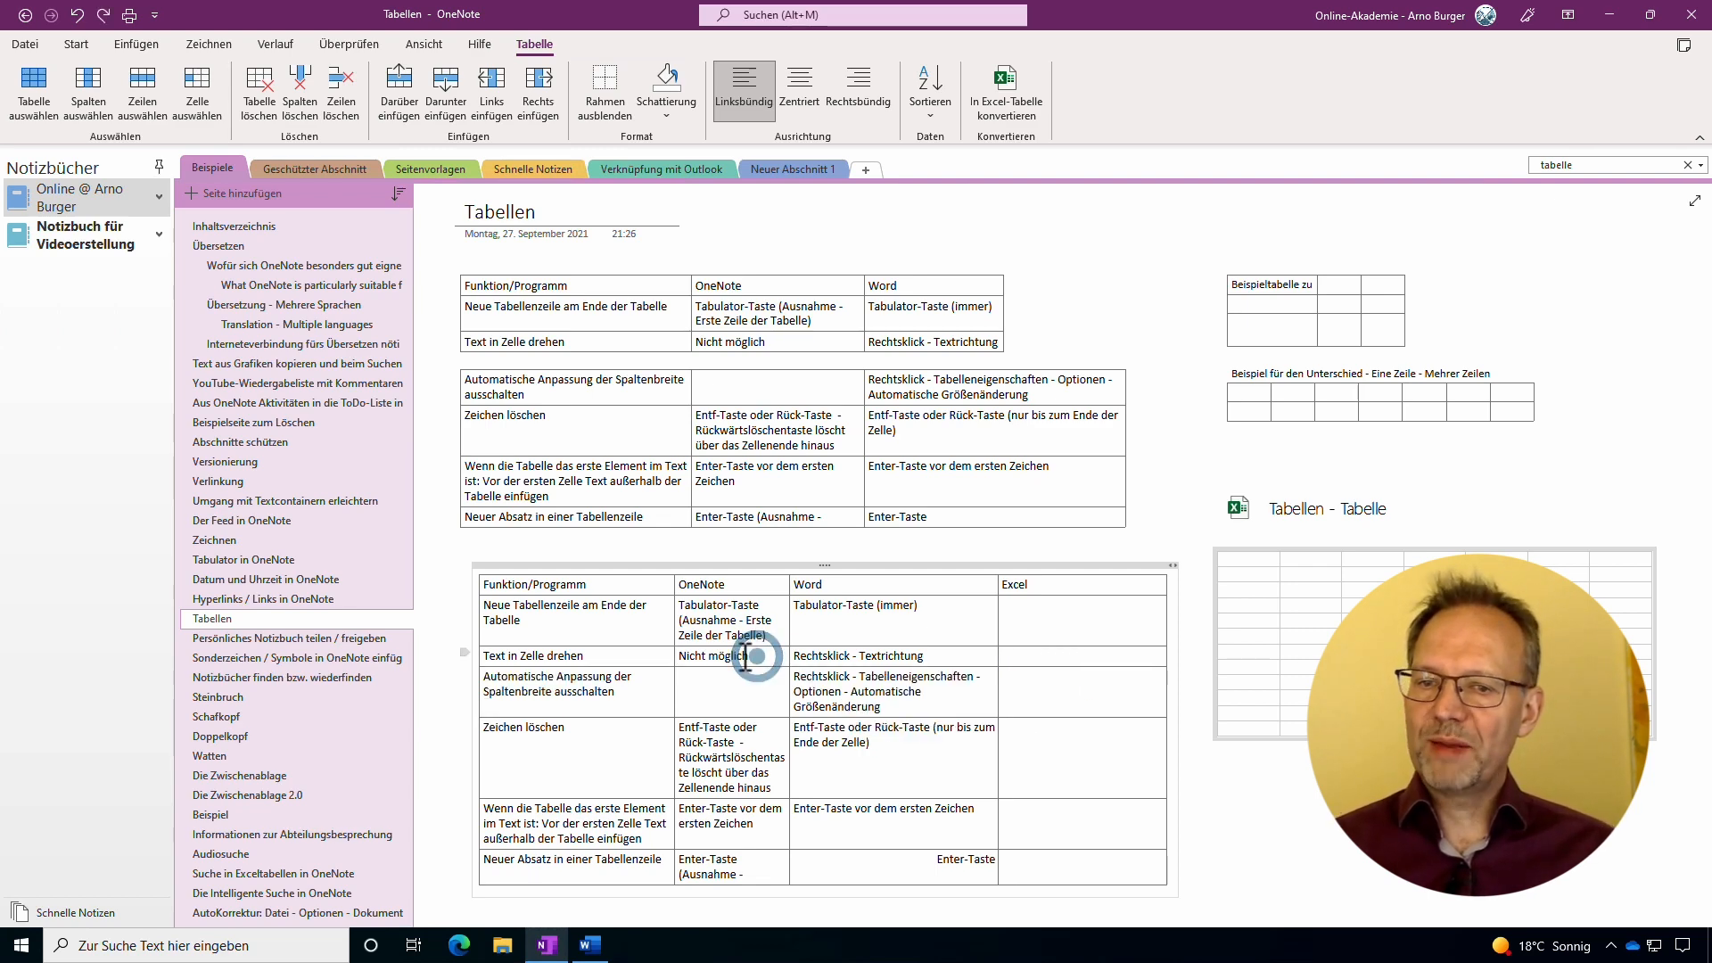
pyautogui.moveTo(757, 657); pyautogui.dragTo(677, 656)
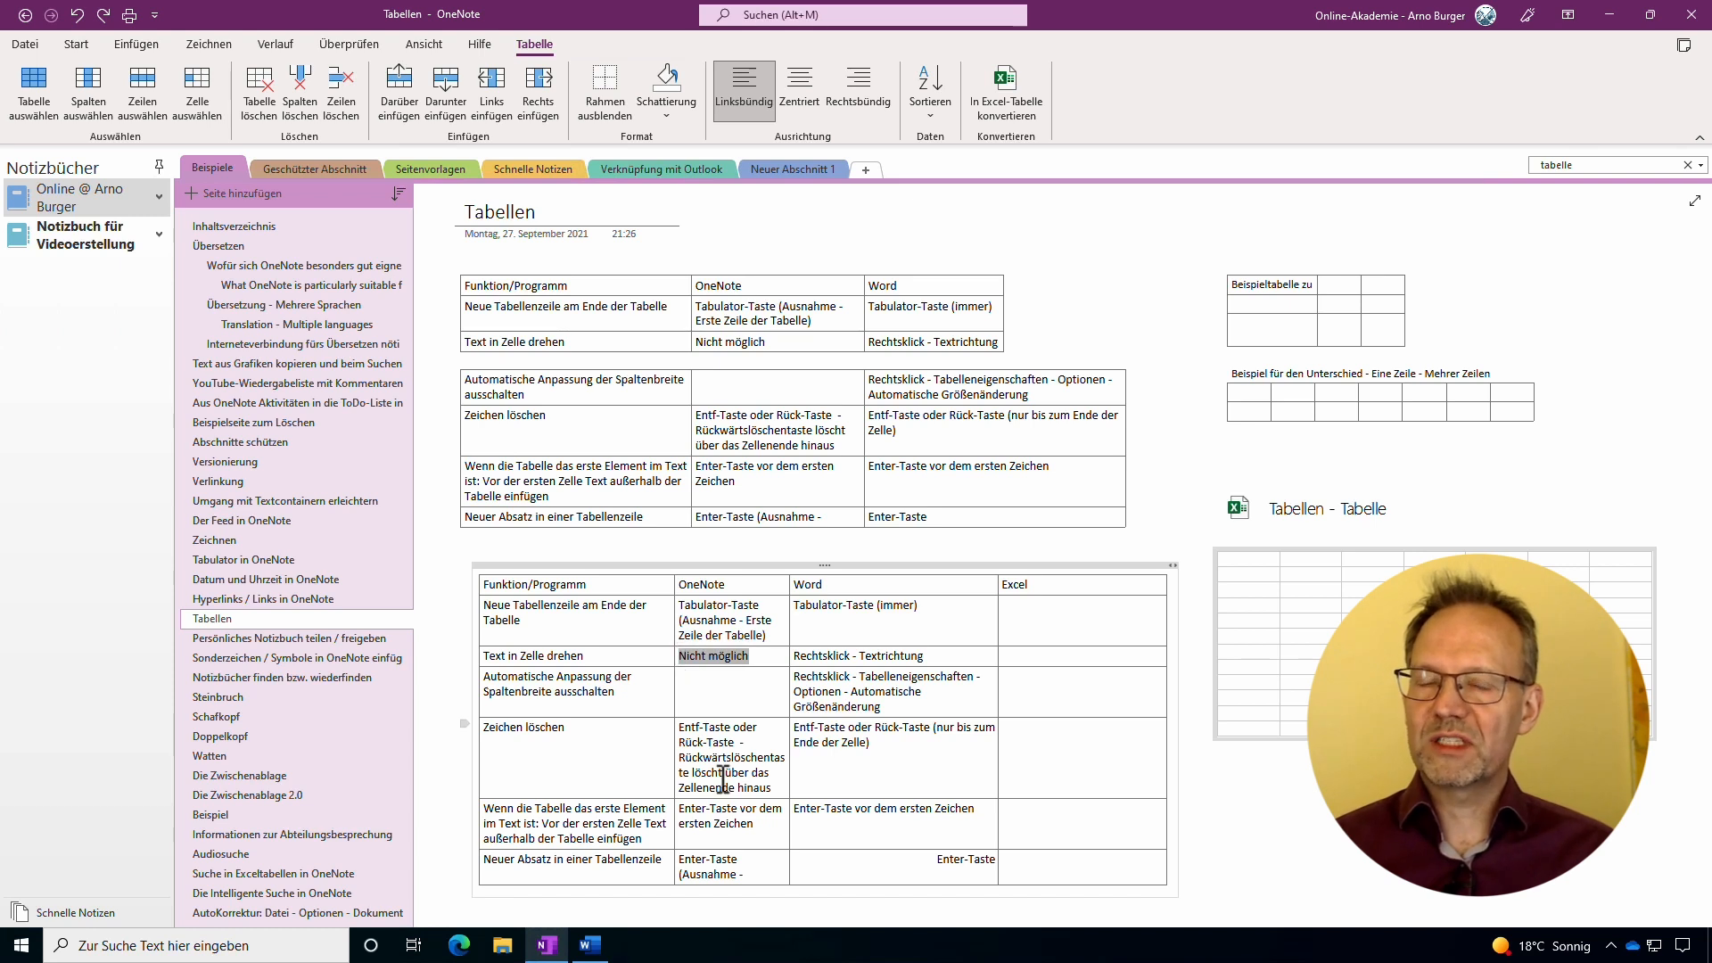
pyautogui.click(755, 703)
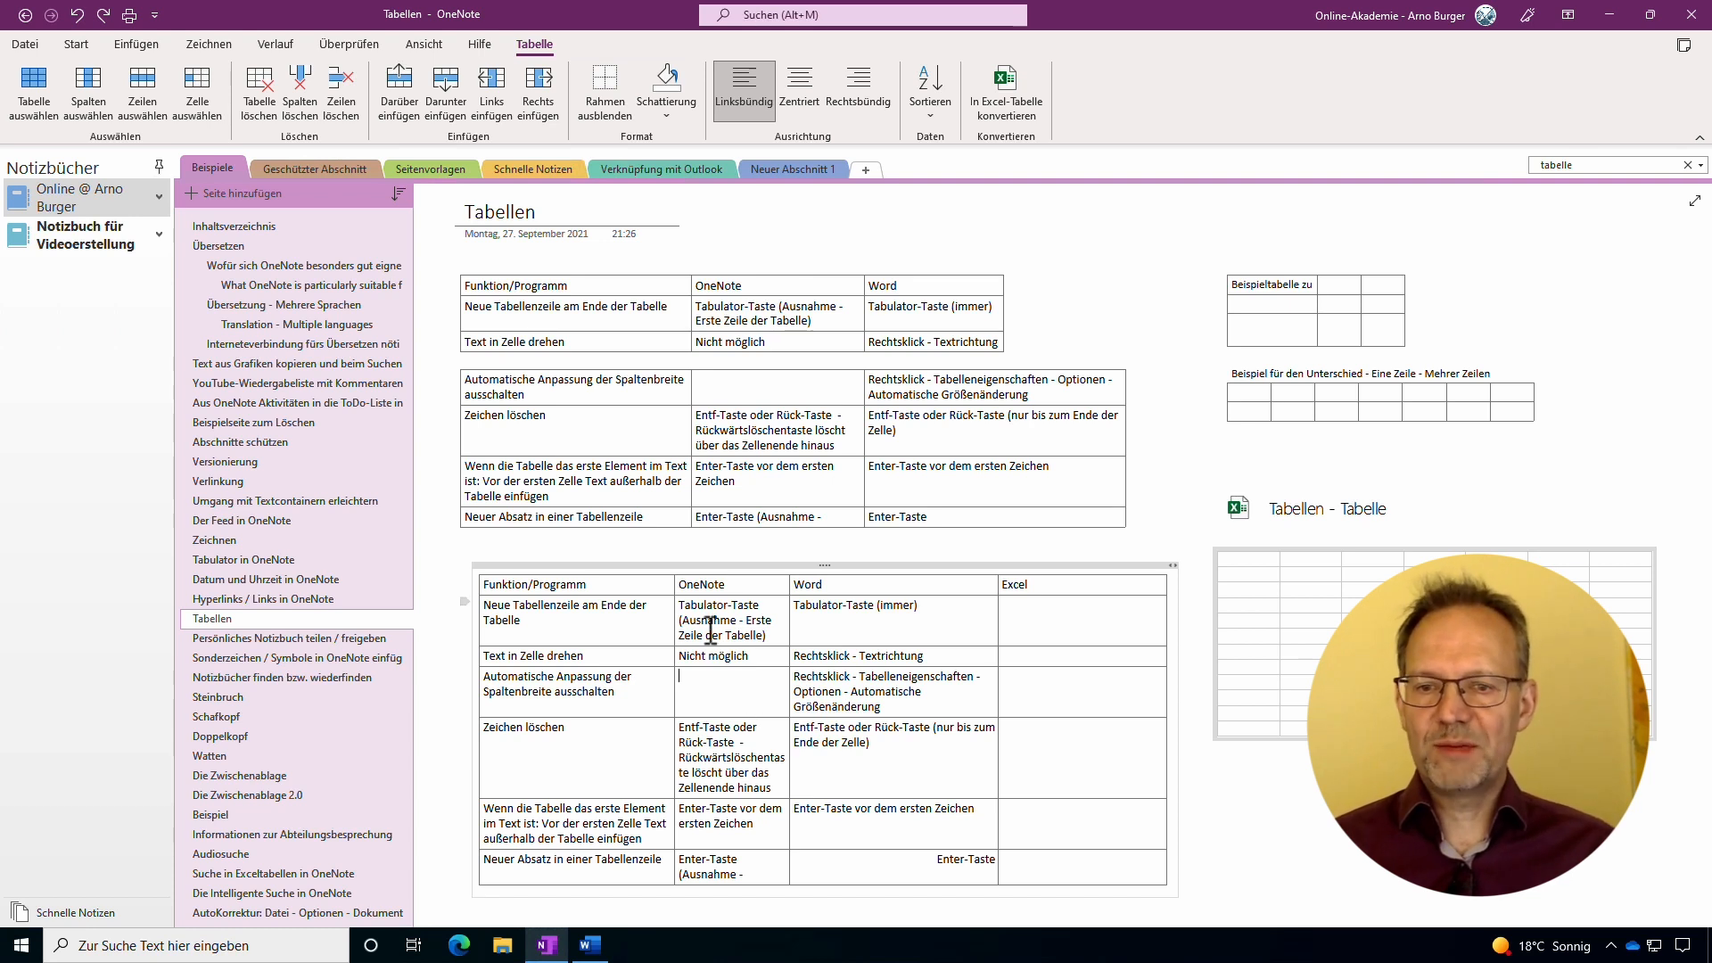
pyautogui.moveTo(694, 604); pyautogui.dragTo(723, 656)
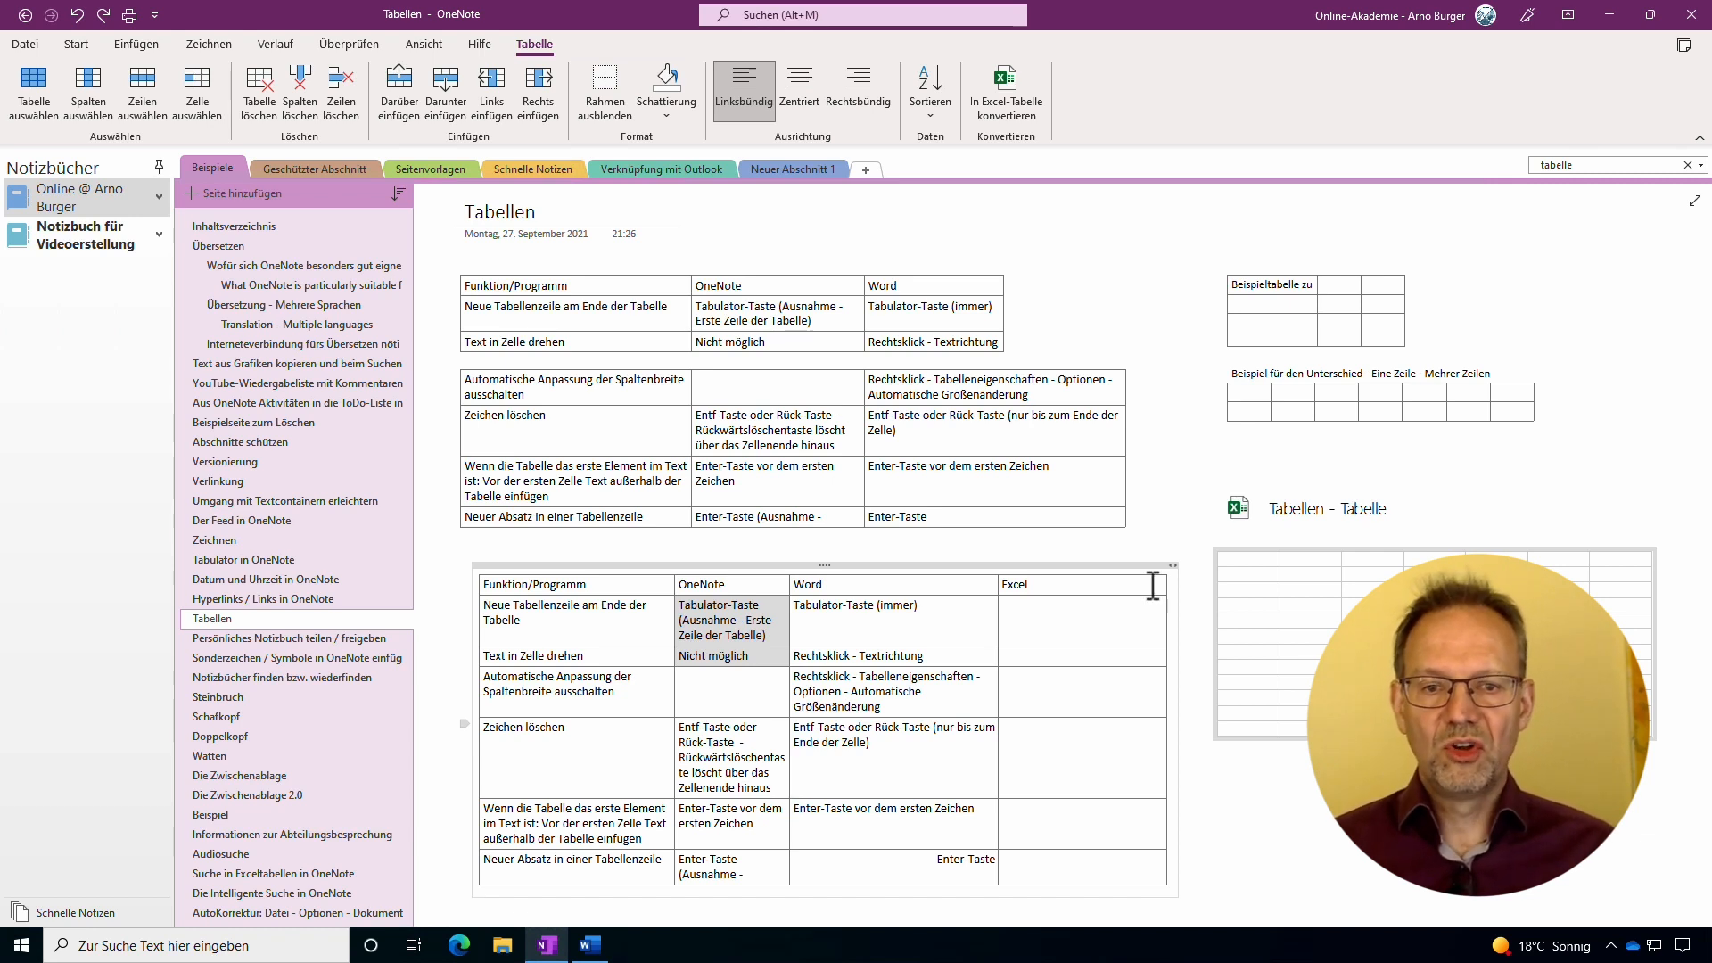
pyautogui.click(1086, 621)
pyautogui.hotkey('ctrl', 'v')
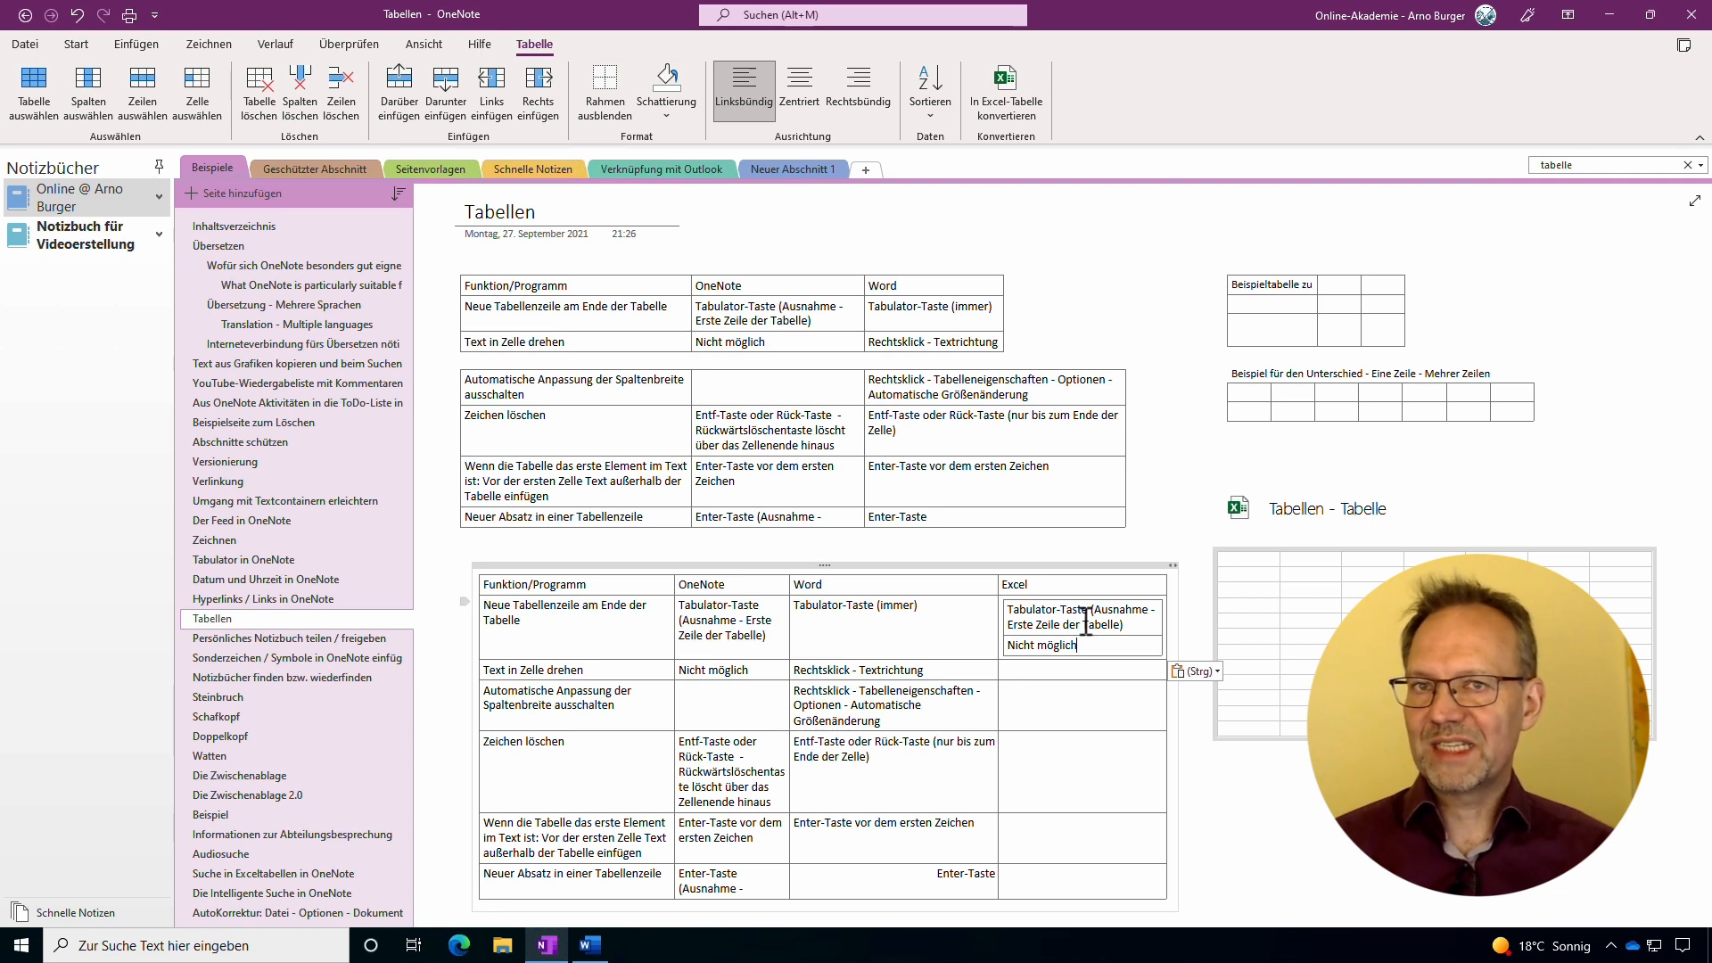
pyautogui.hotkey('ctrl', 'z')
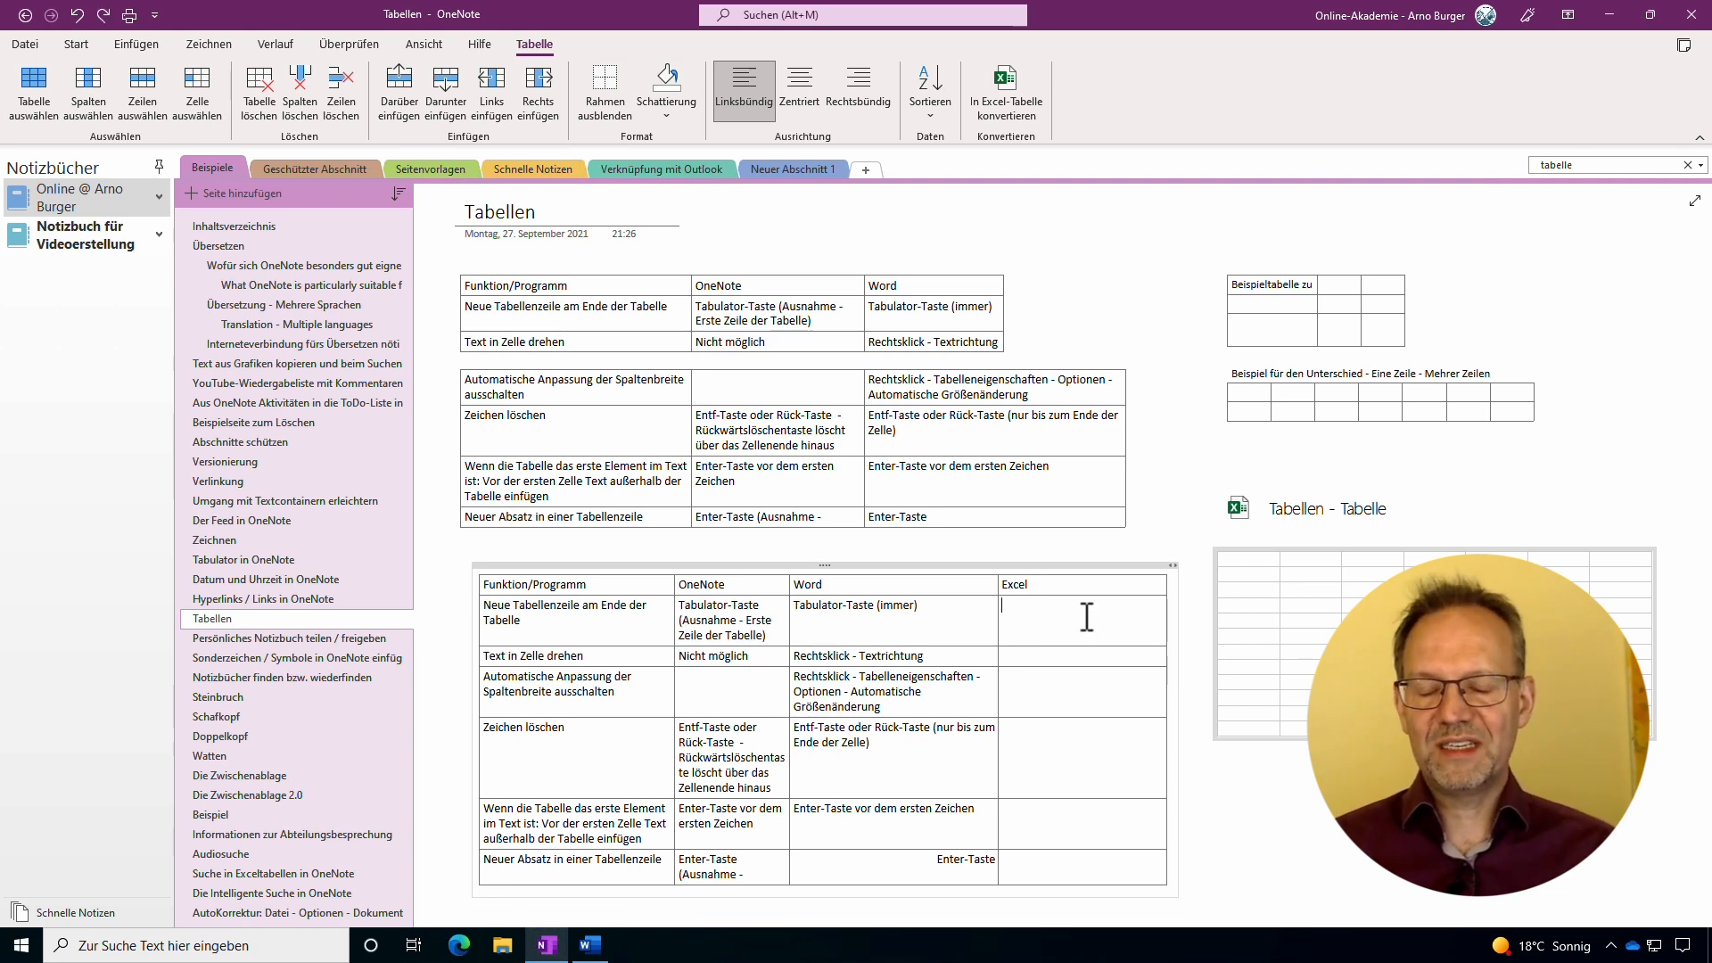
# Try to paste the two copied OneNote cells onto the two selected Excel cells beneath the heading, and undo the paste.
pyautogui.click(1060, 610)
pyautogui.moveTo(1067, 635); pyautogui.dragTo(1070, 650)
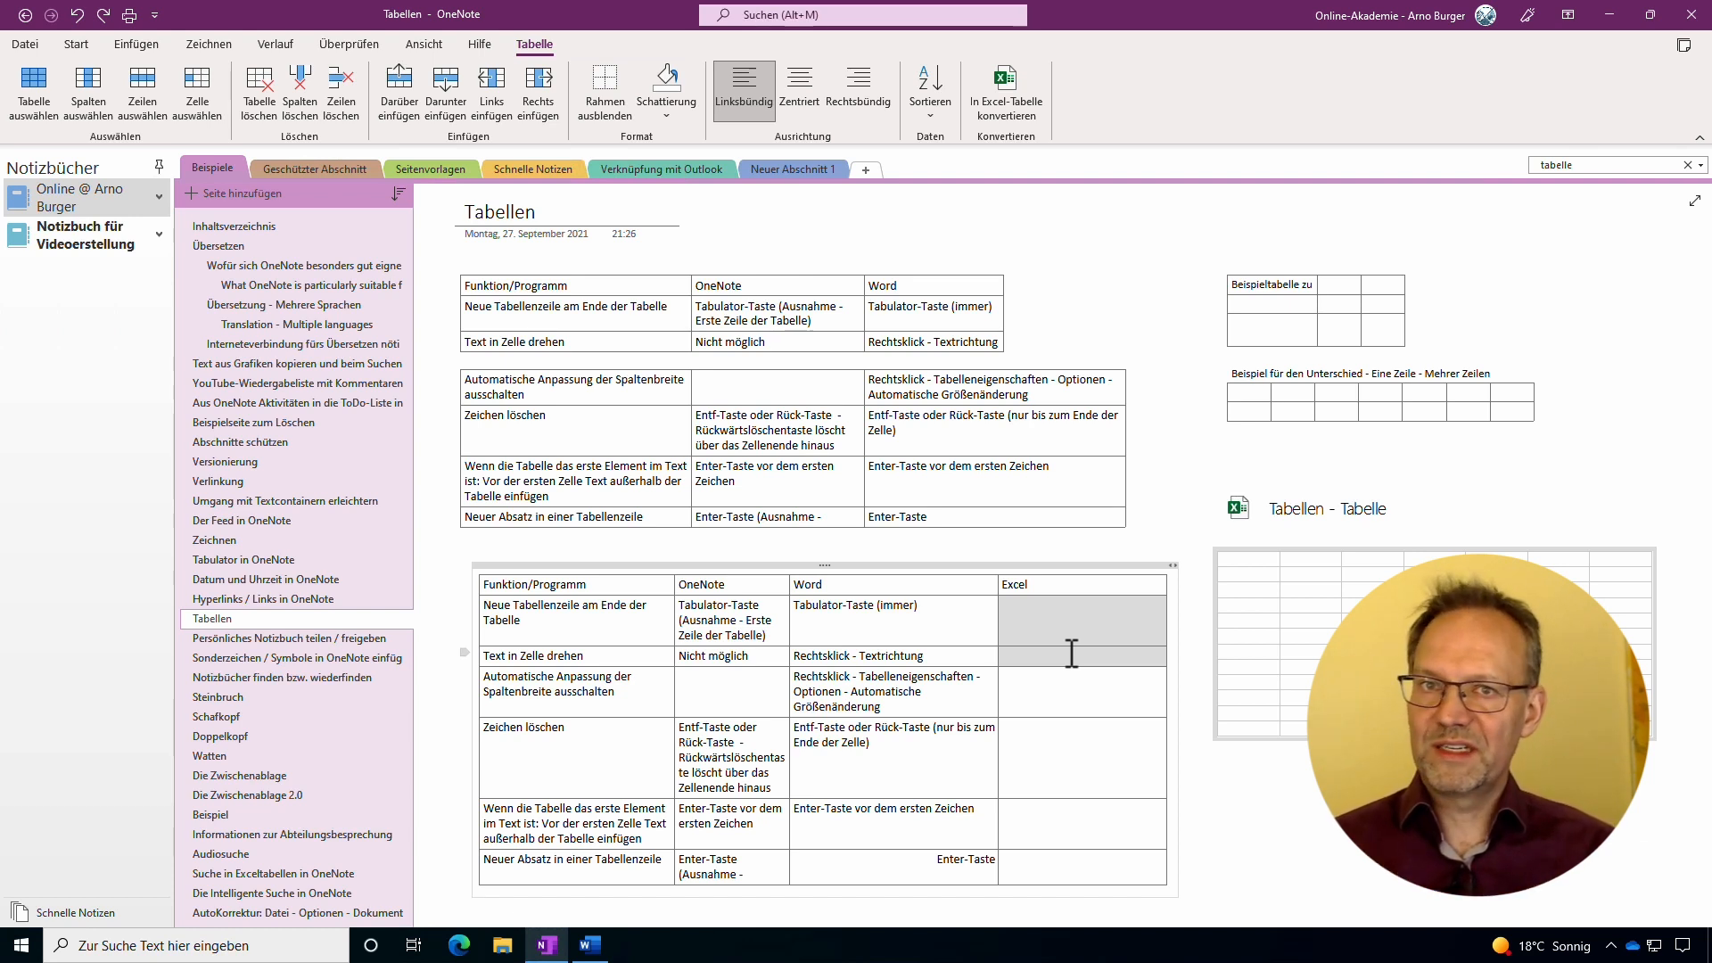
pyautogui.hotkey('ctrl', 'v')
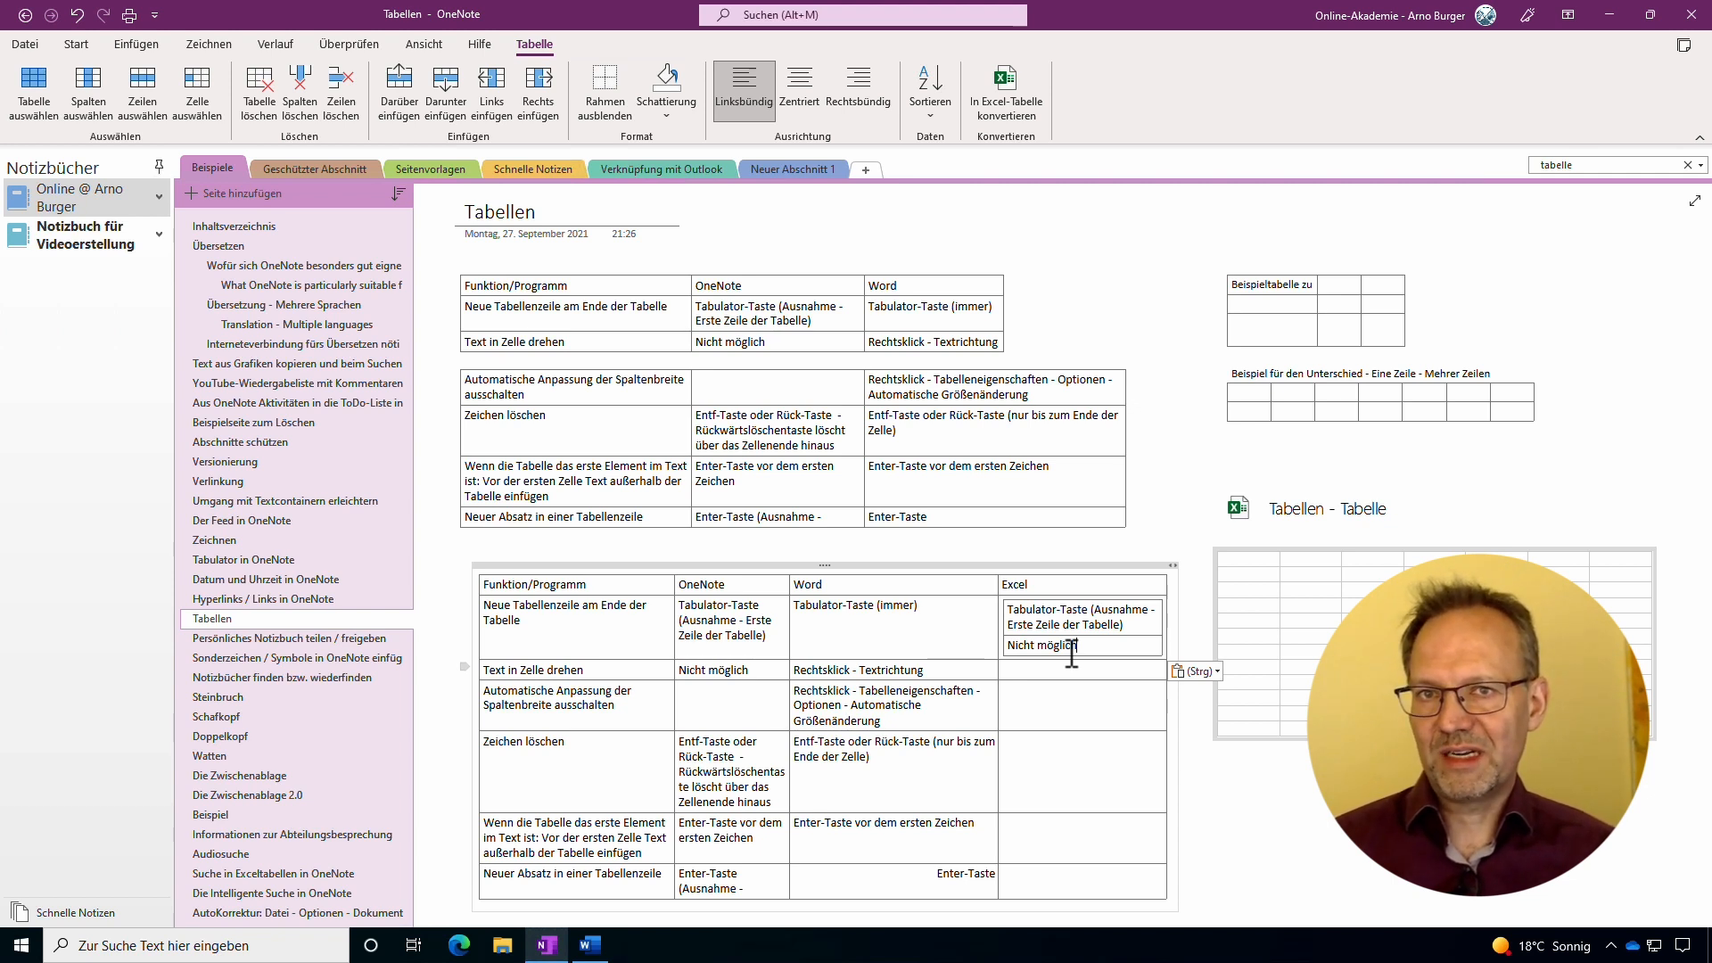
pyautogui.hotkey('ctrl', 'z')
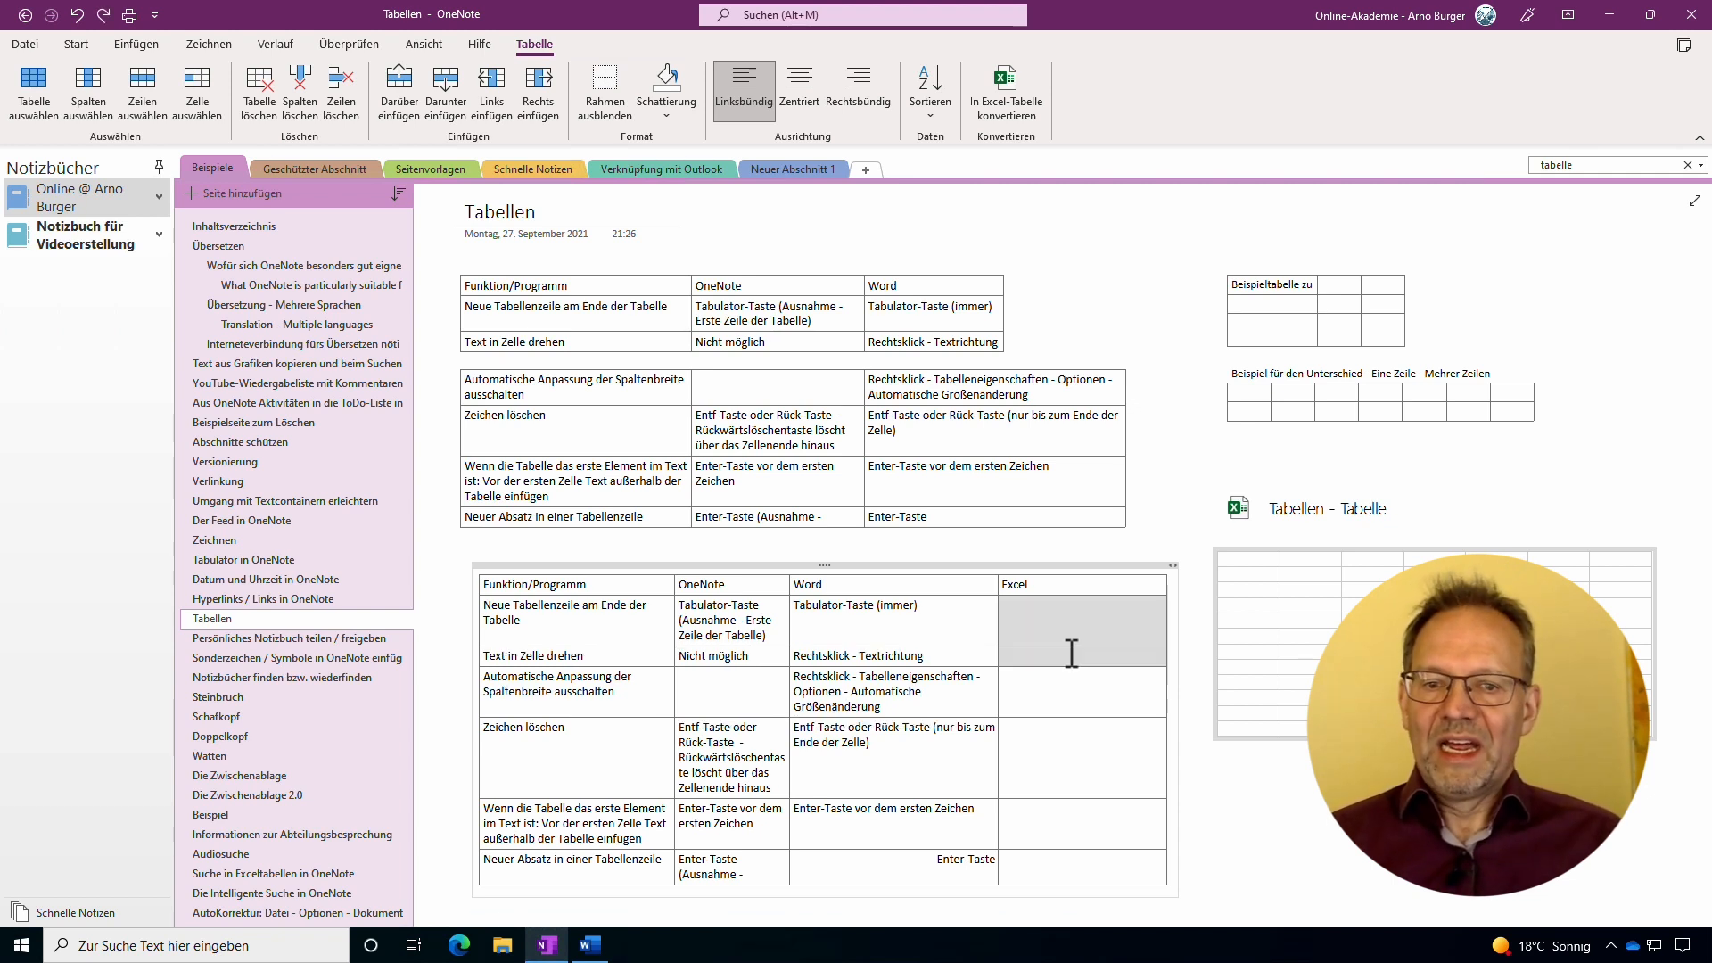
# Copy the entire "Text in Zelle drehen" row and paste it as a new row at the end of the table.
pyautogui.click(463, 658)
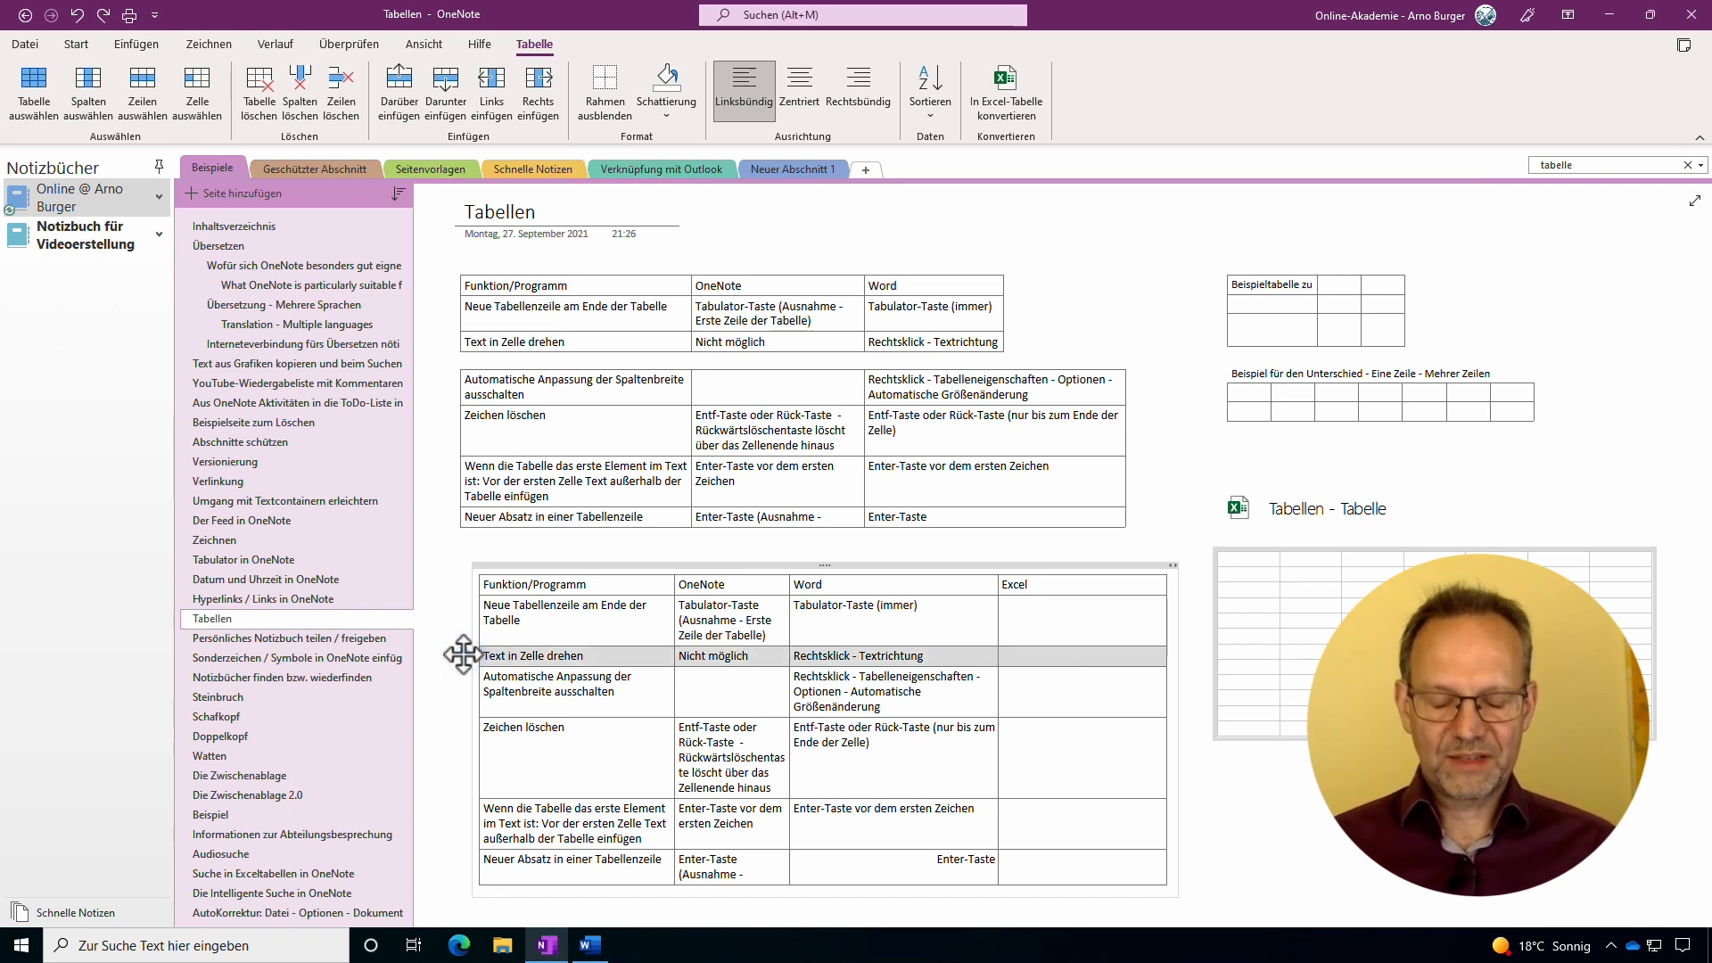
pyautogui.click(514, 858)
pyautogui.press('Tab')
pyautogui.press('Tab')
pyautogui.press('Tab')
pyautogui.press('Tab')
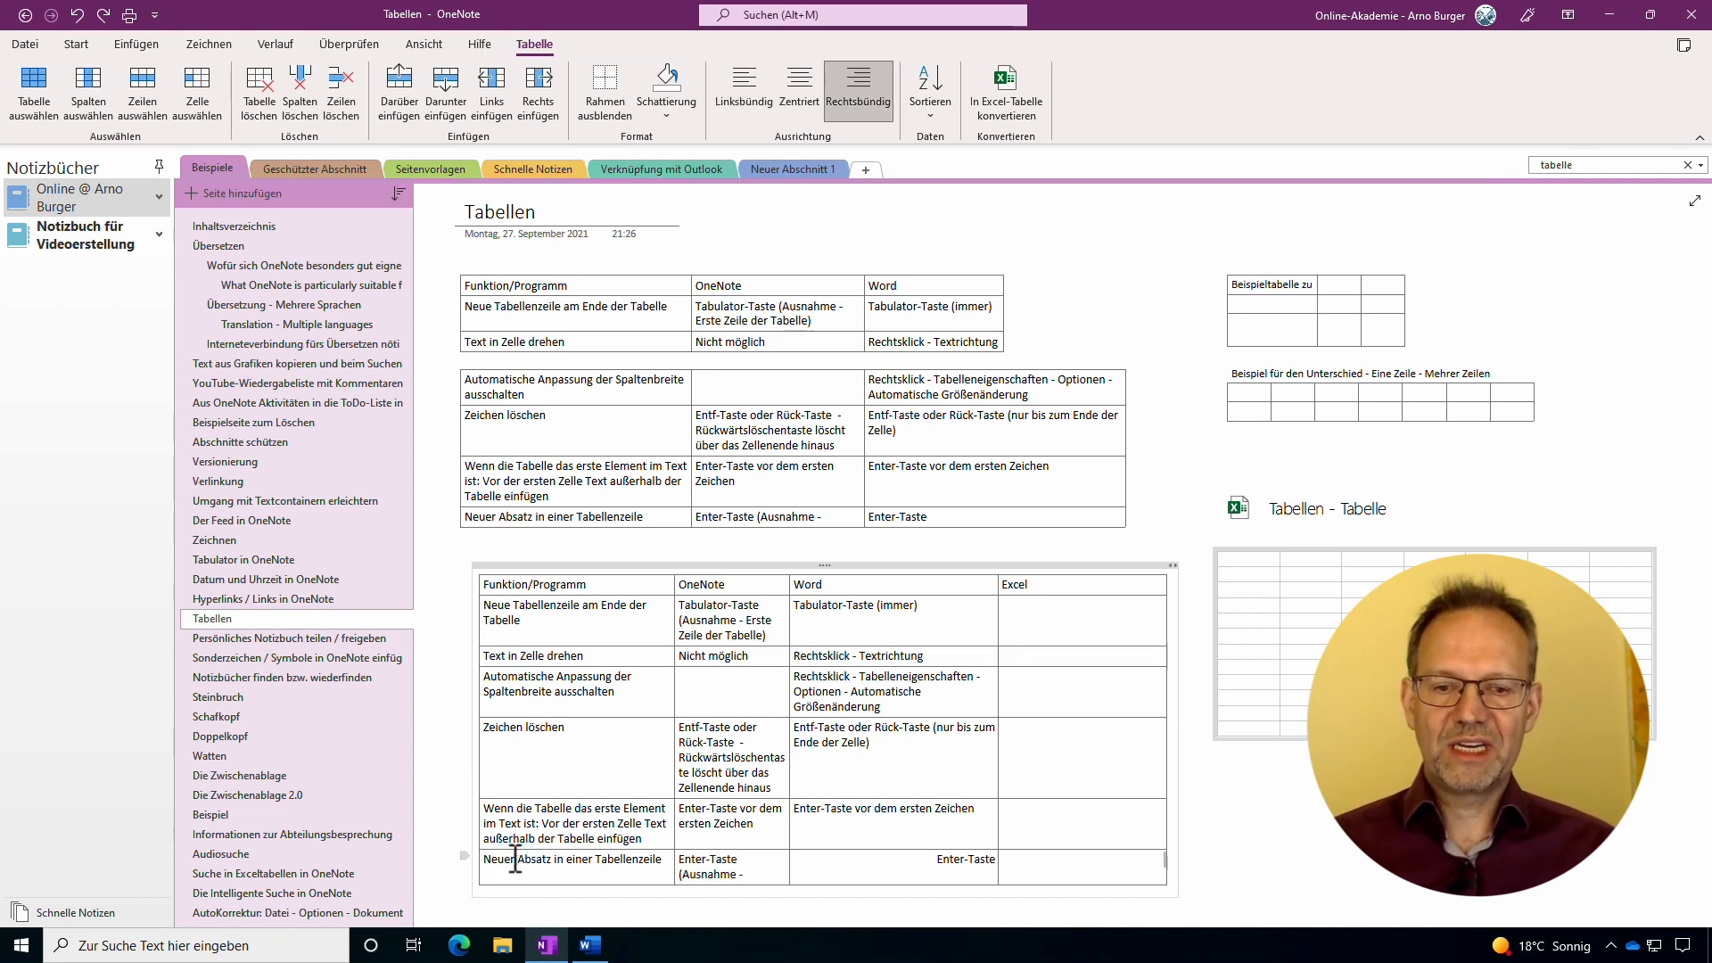
pyautogui.hotkey('ctrl', 'v')
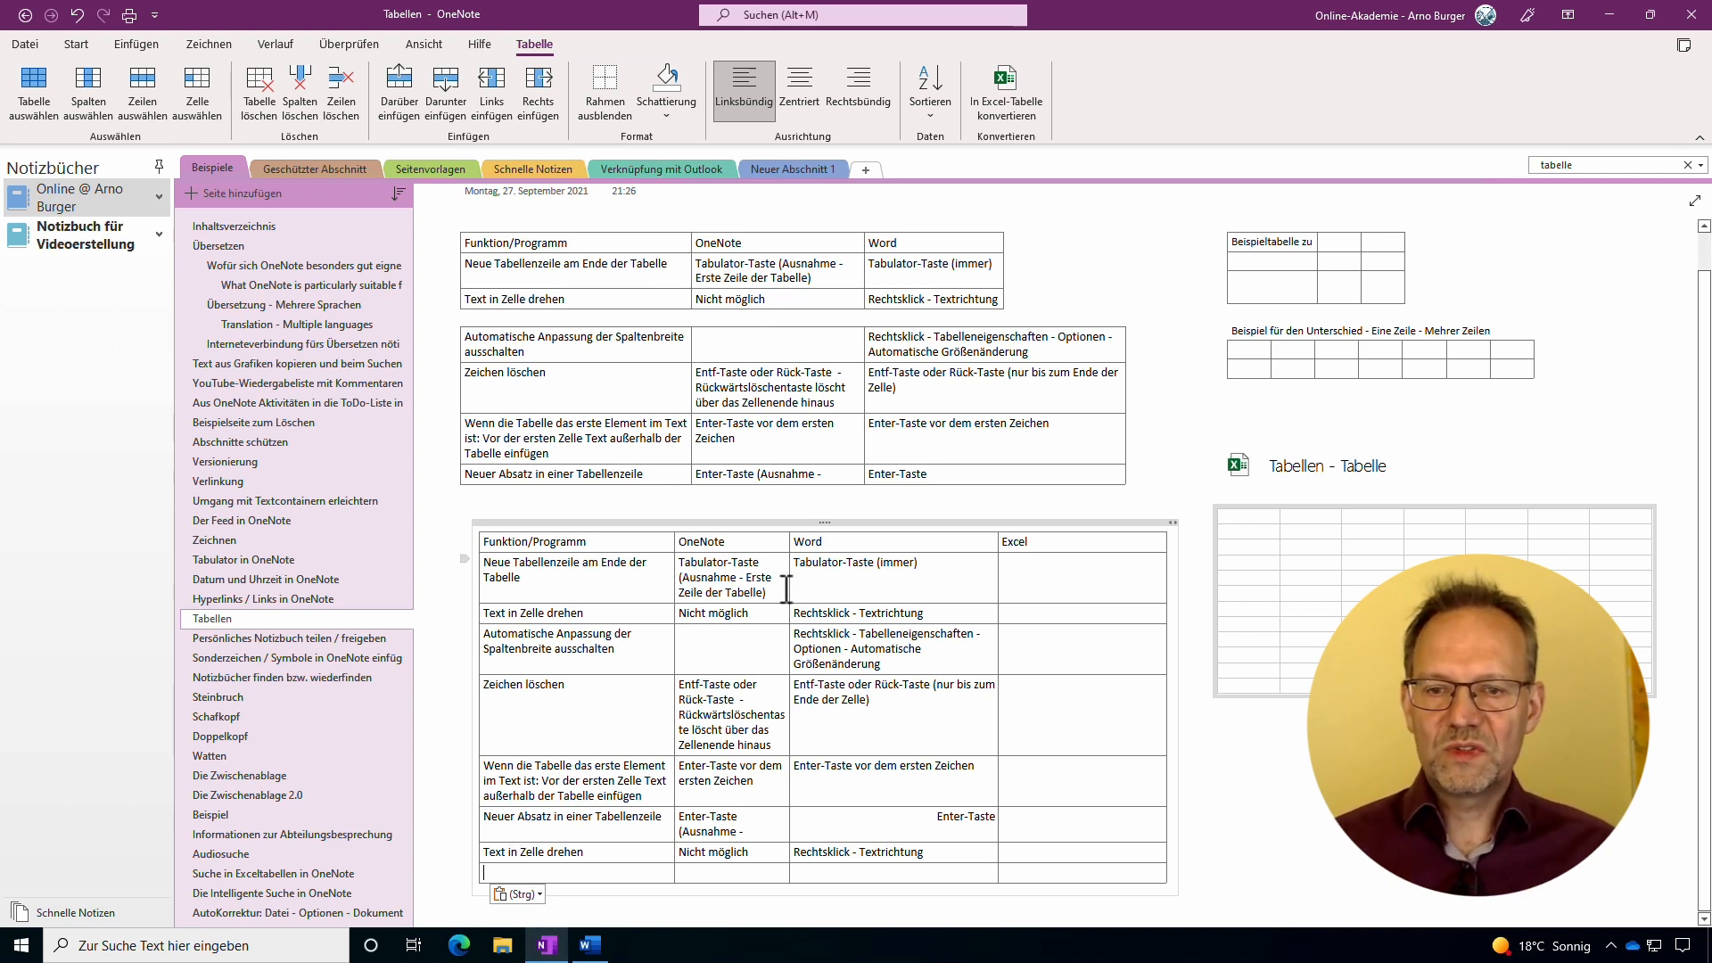
# Copy the text "Tabulator-Taste (Ausnahme - Erste Zeile der Tabelle)" from the OneNote cell into that row's Excel cell.
pyautogui.moveTo(777, 590); pyautogui.dragTo(682, 564)
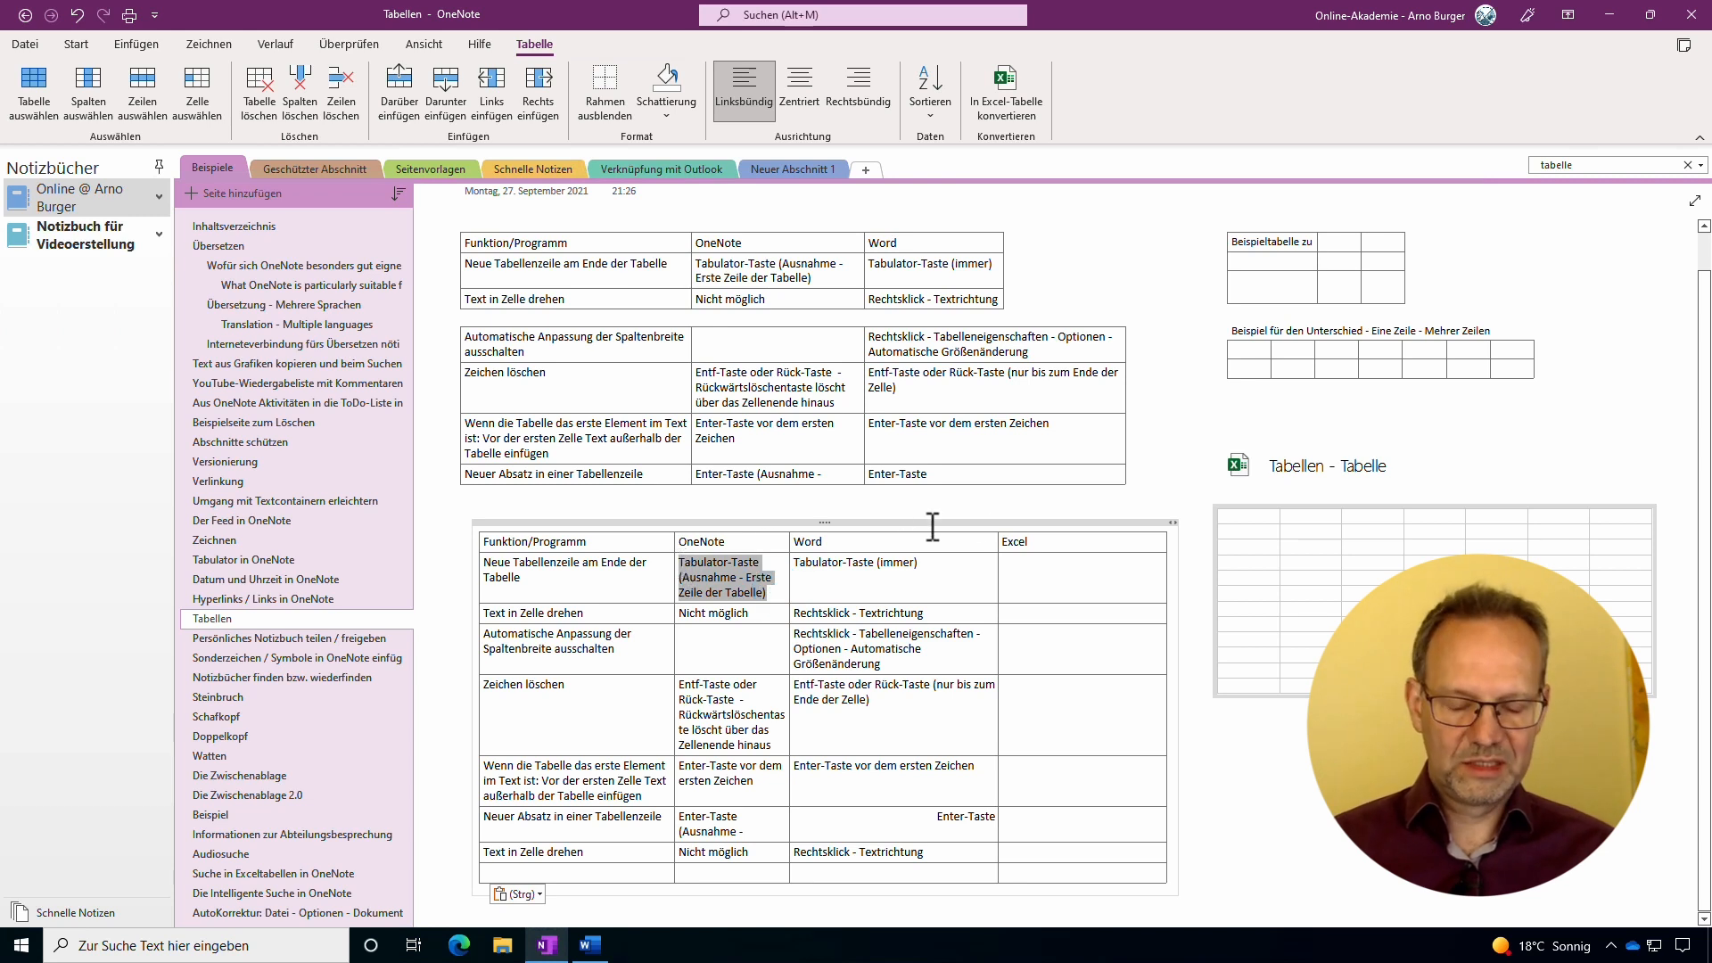
pyautogui.click(1100, 582)
pyautogui.hotkey('ctrl', 'v')
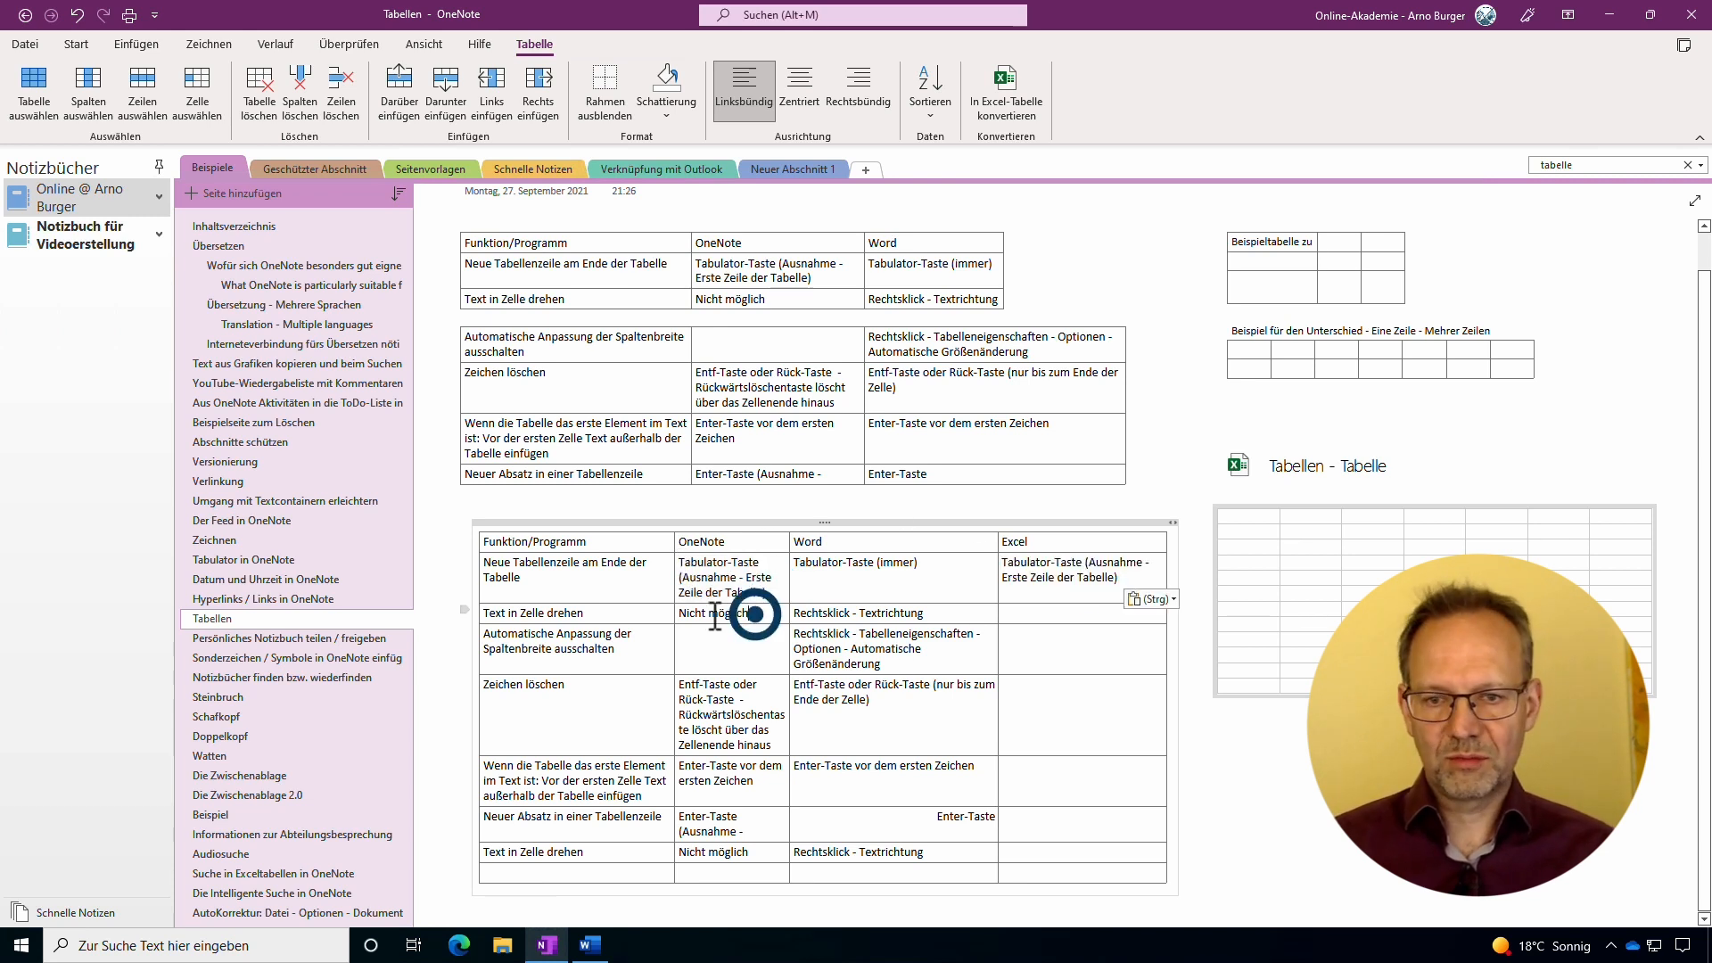
# Copy only the text "Nicht möglich" from the upper "Text in Zelle drehen" row's OneNote cell into its Excel cell.
pyautogui.moveTo(755, 613); pyautogui.dragTo(679, 613)
pyautogui.hotkey('ctrl', 'c')
pyautogui.click(1030, 614)
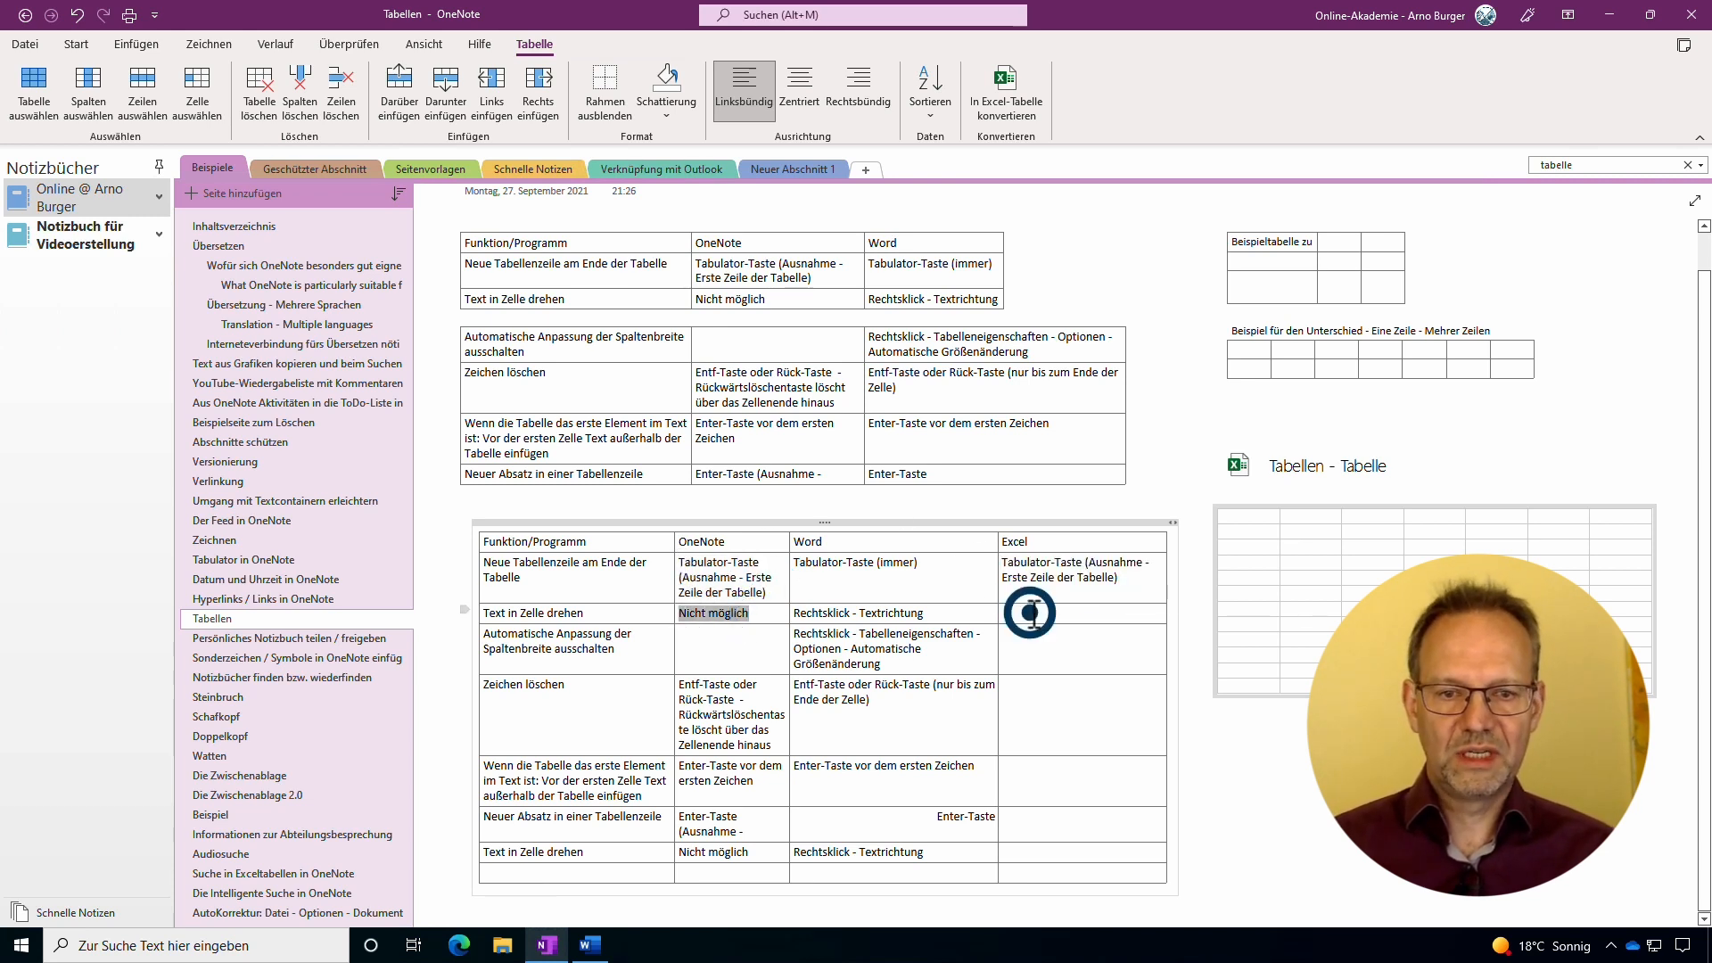
pyautogui.hotkey('ctrl', 'v')
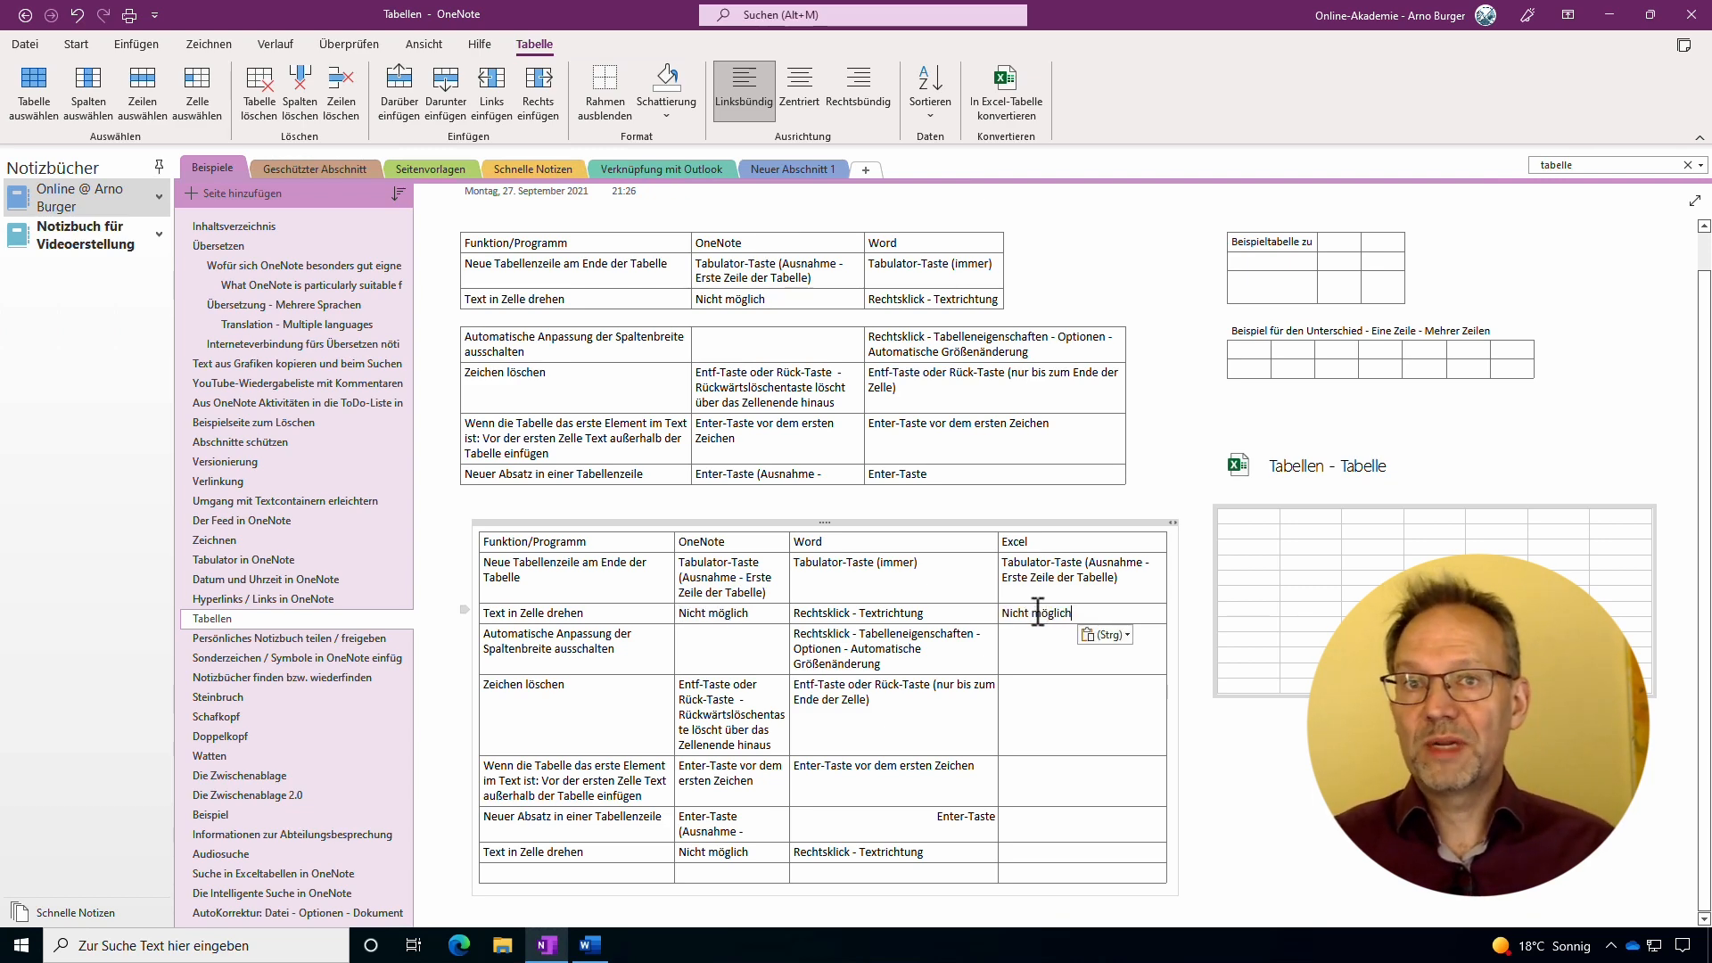
# Copy the Word cells "Text in Zelle drehen" and "Automatische Anpassung der Spaltenbreite ausschalten" and paste them onto the next two empty Excel-column cells in OneNote.
pyautogui.hotkey('alt', 'Tab')
pyautogui.click(887, 478)
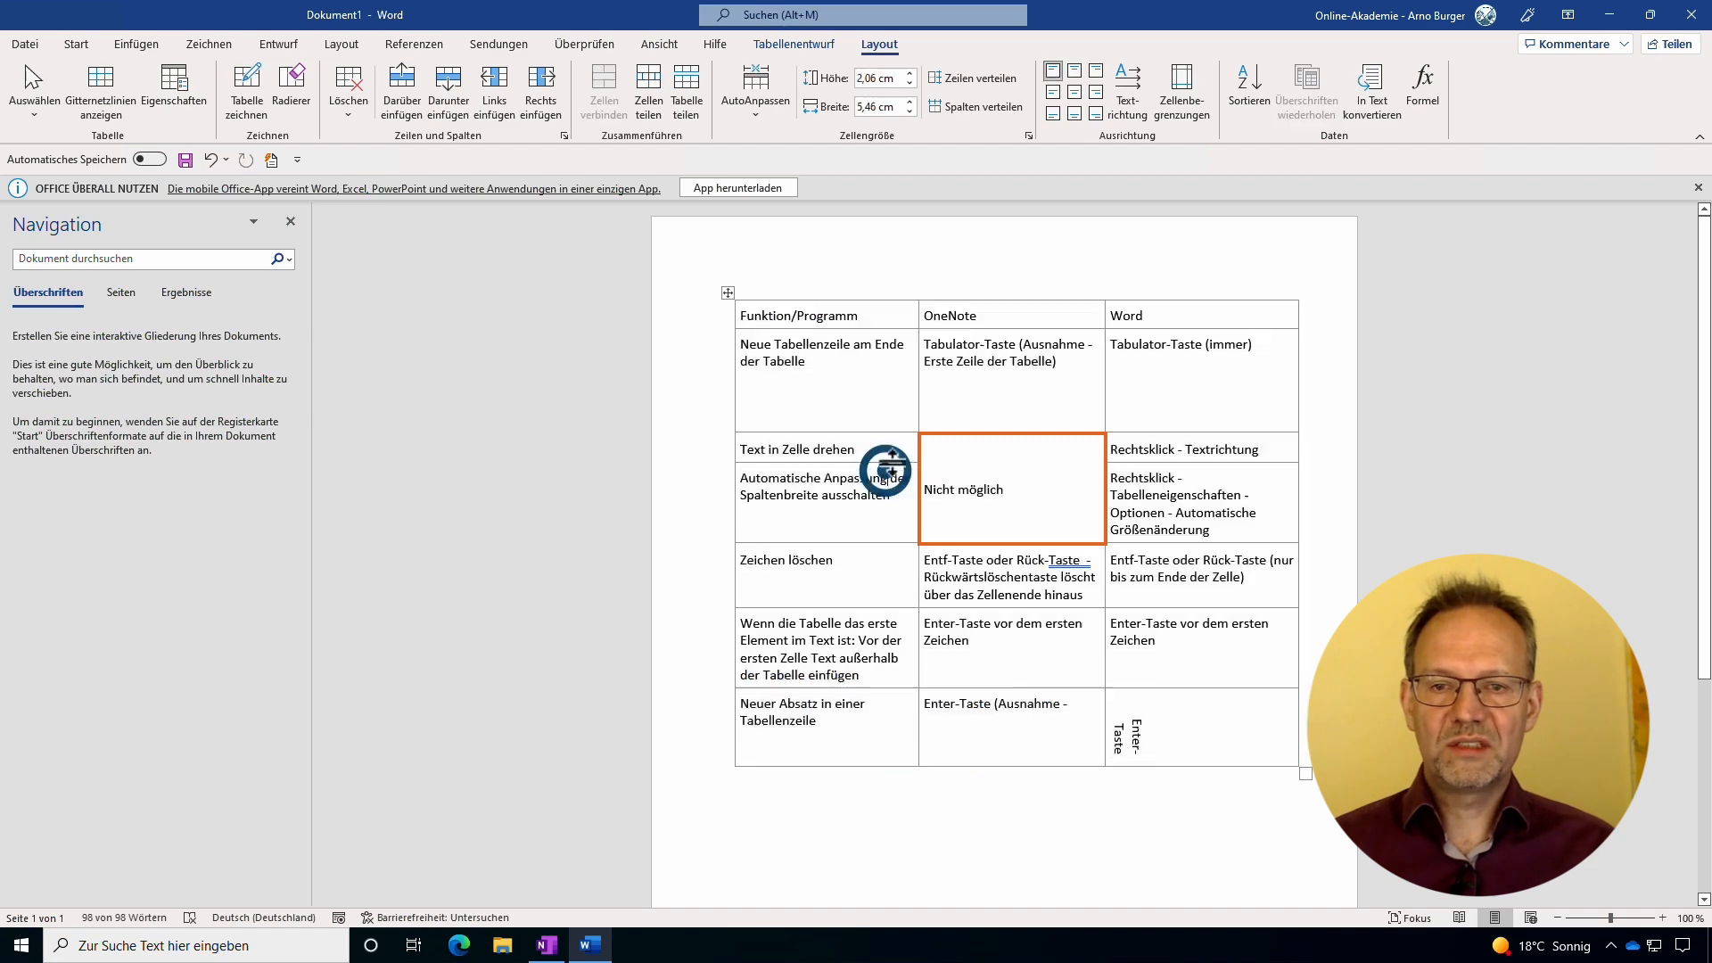
pyautogui.moveTo(844, 449); pyautogui.dragTo(863, 526)
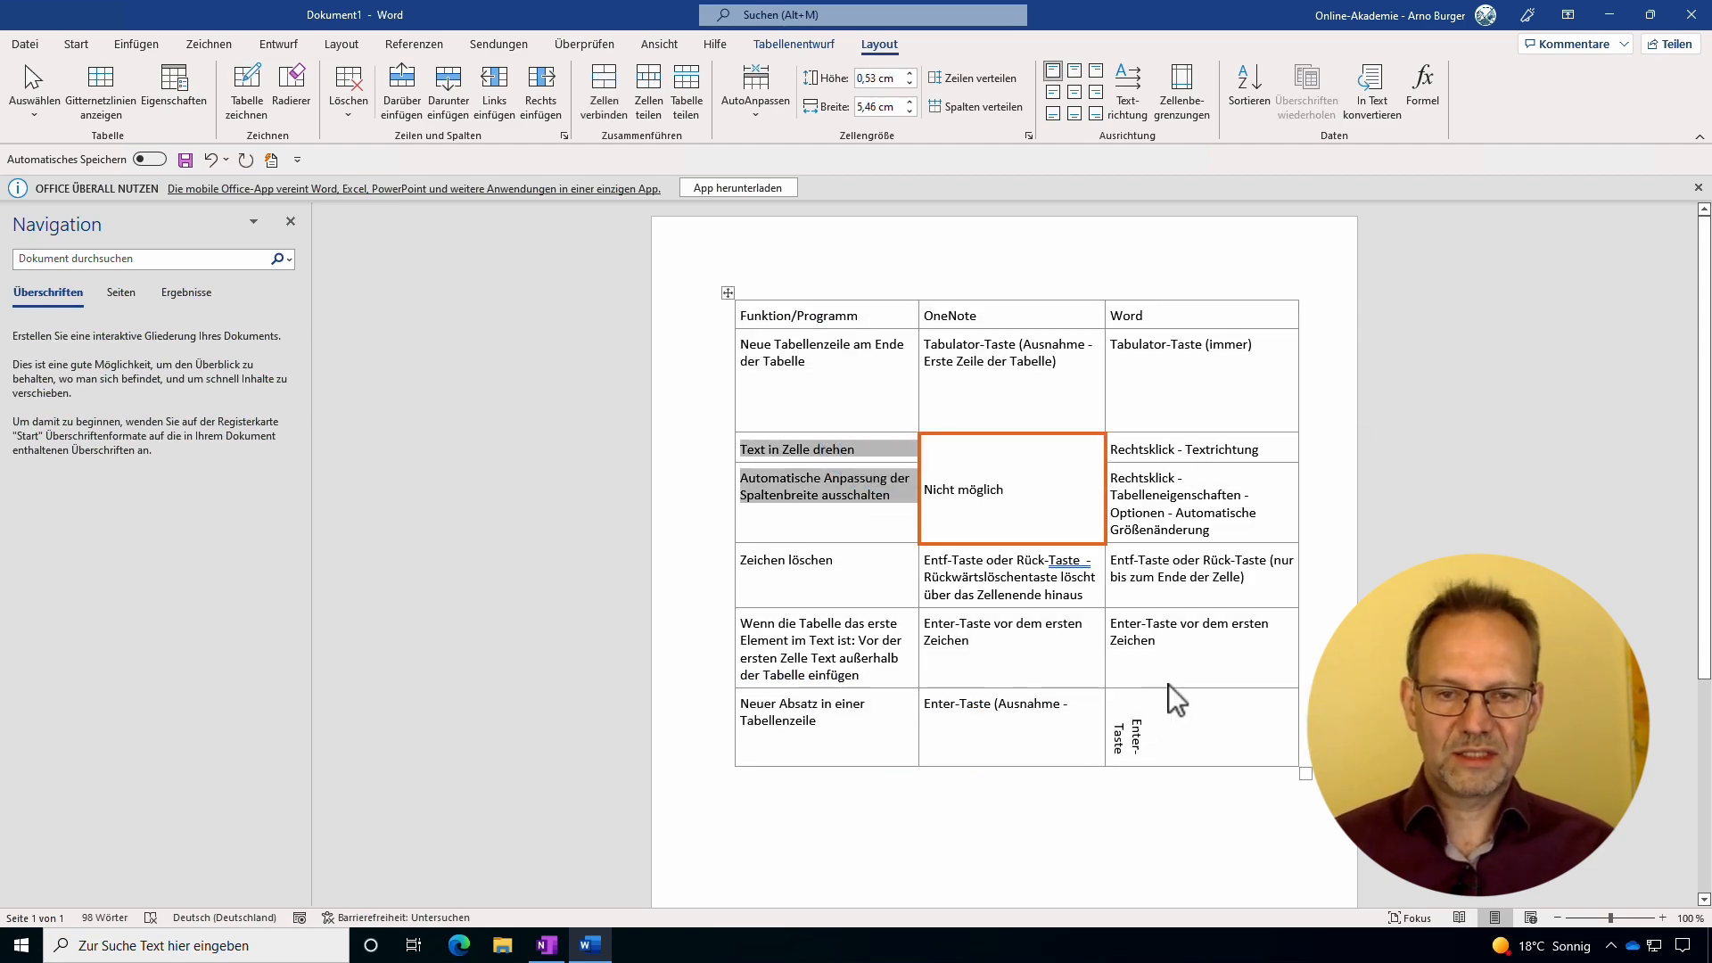
pyautogui.hotkey('alt', 'Tab')
pyautogui.click(1040, 656)
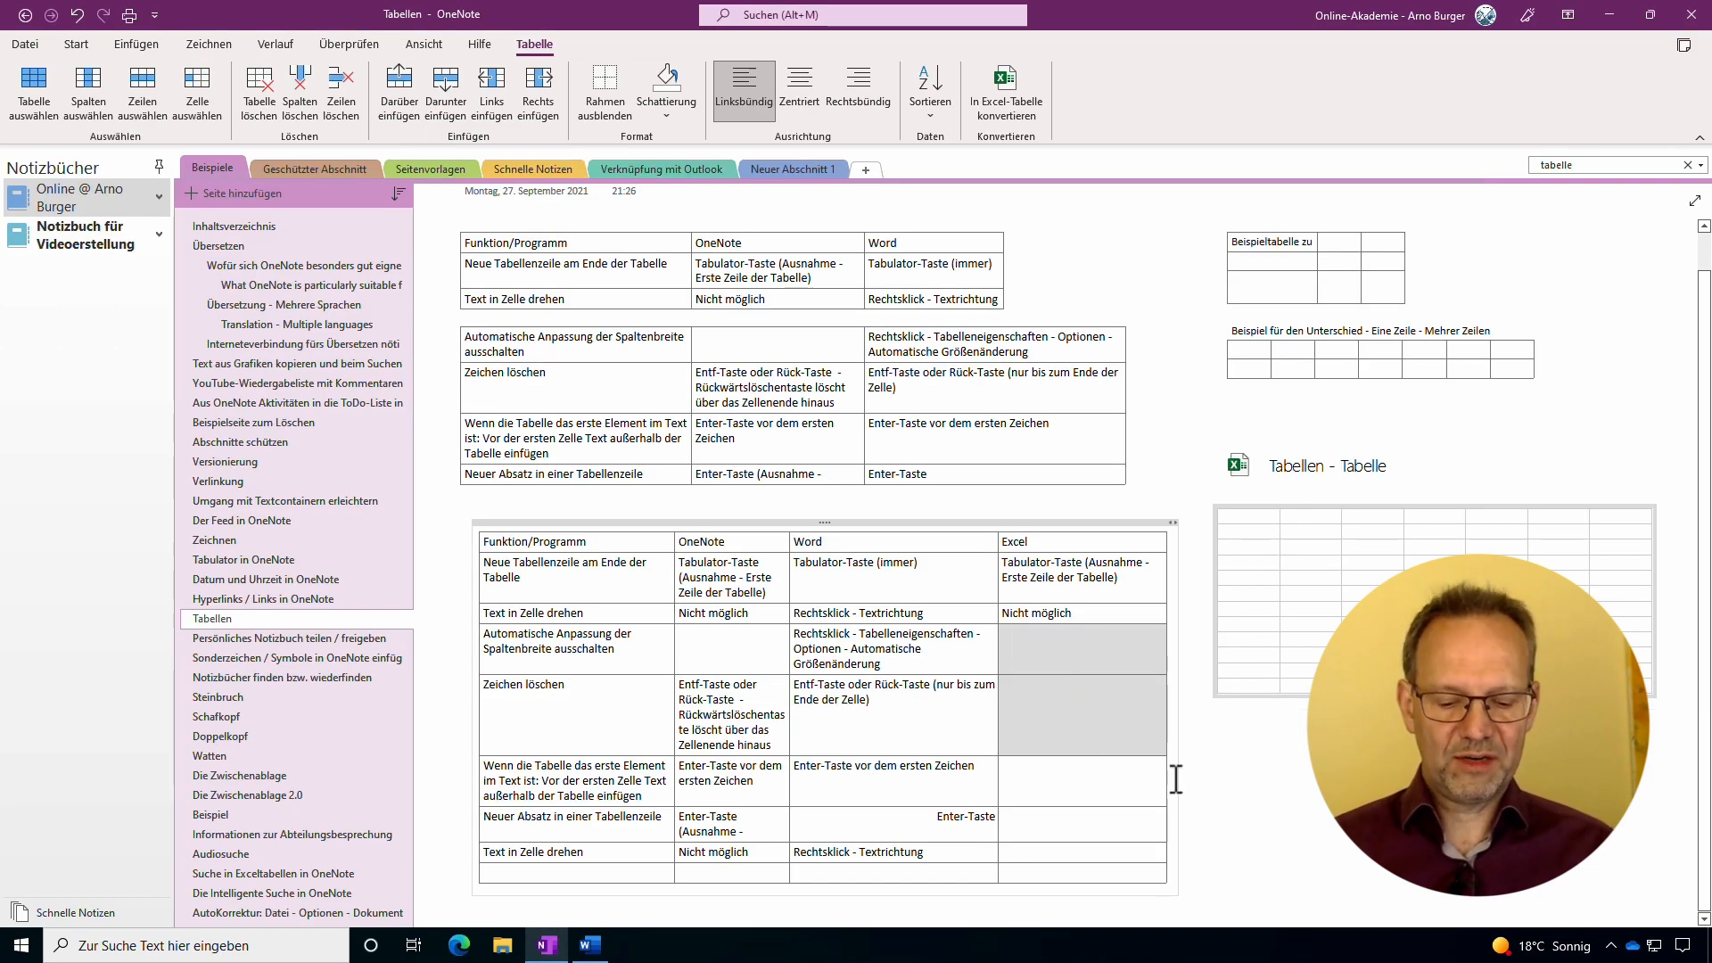
pyautogui.hotkey('ctrl', 'v')
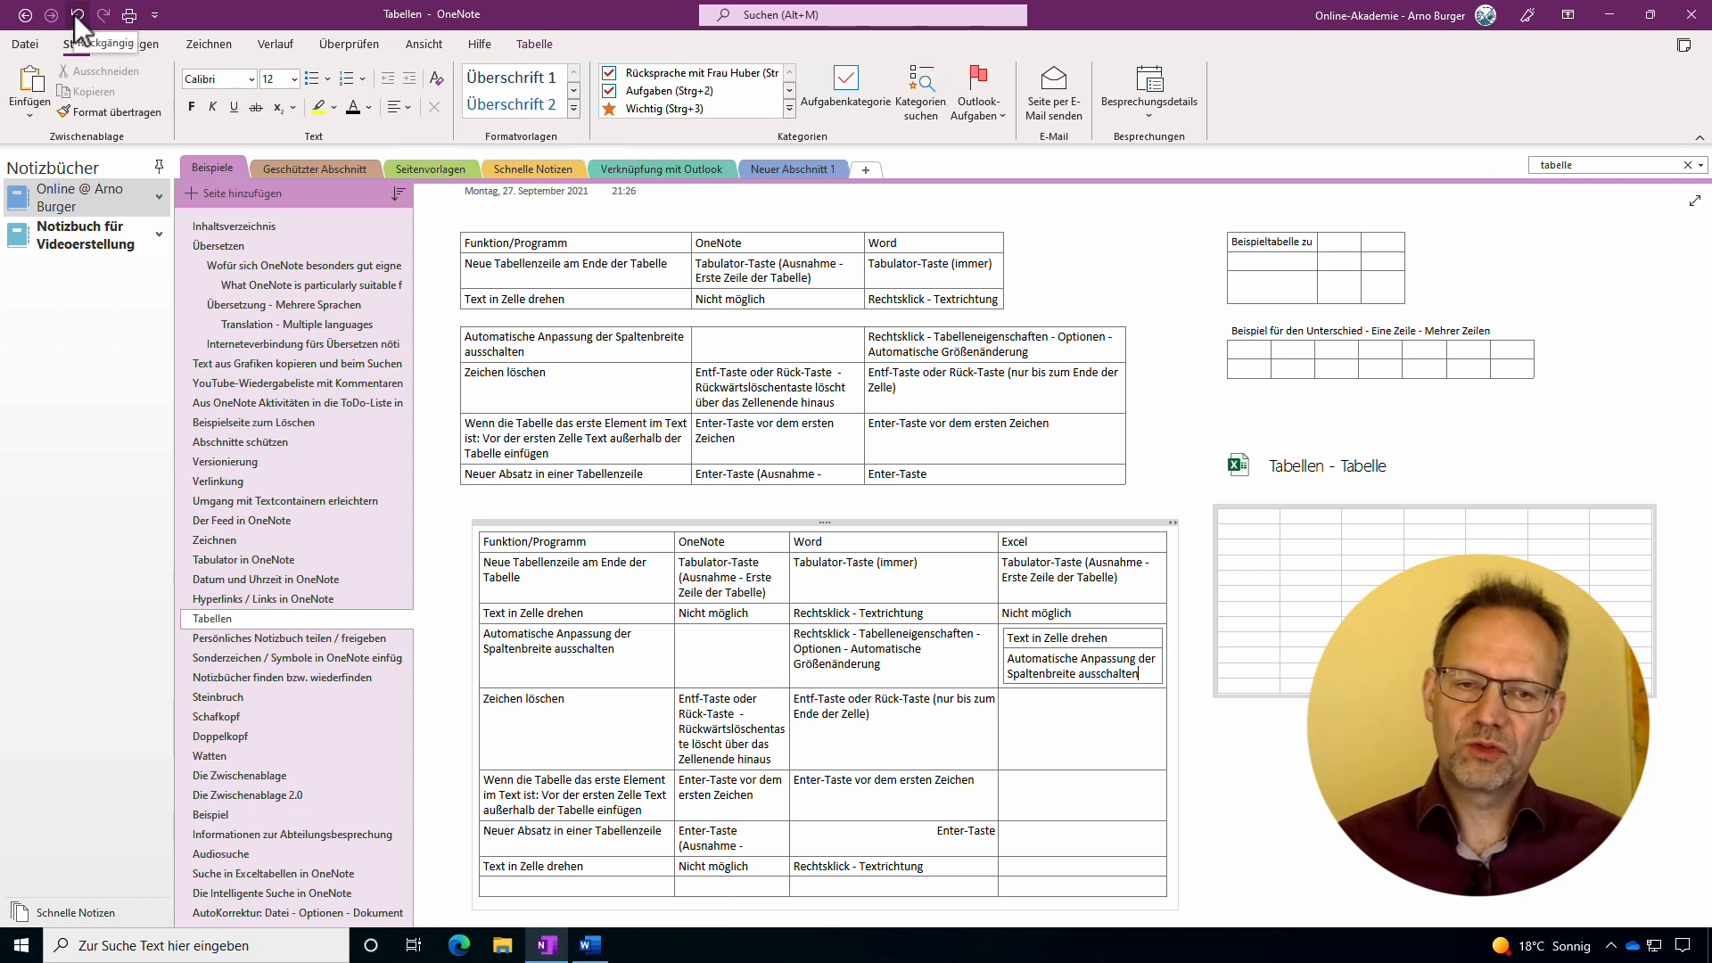
# Open the embedded "Tabellen - Tabelle" spreadsheet for editing in Excel, and enter and remove the test text "aasf" in cell A1.
pyautogui.click(1267, 515)
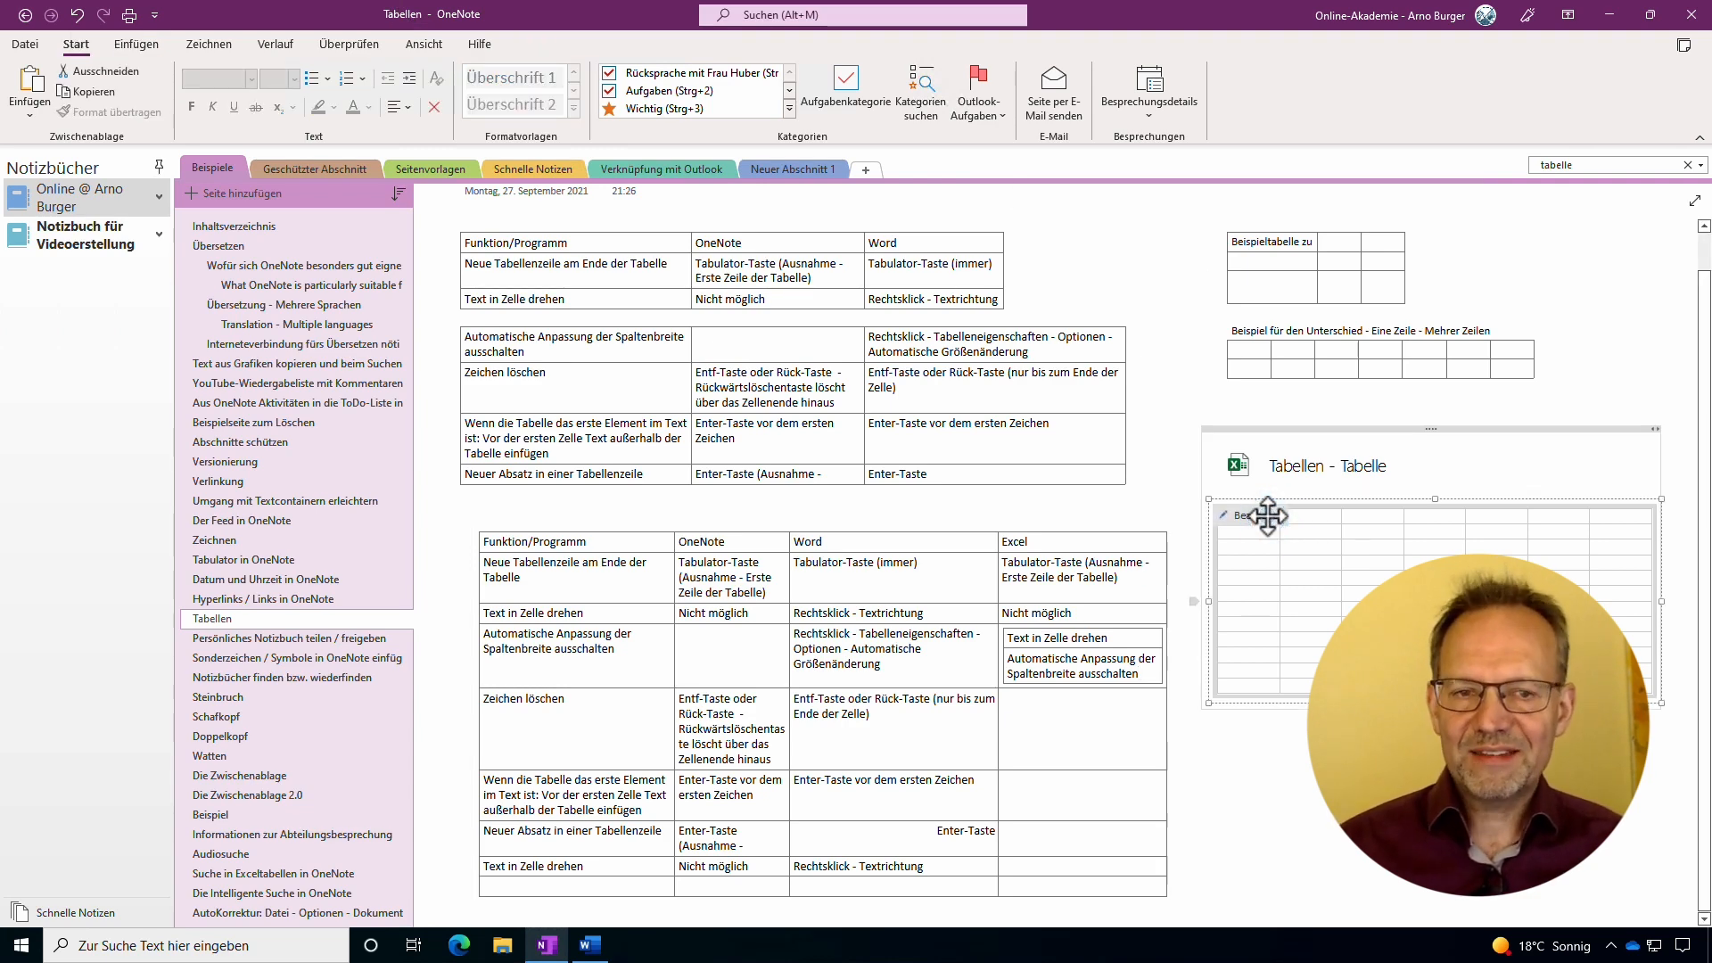
pyautogui.doubleClick(1267, 515)
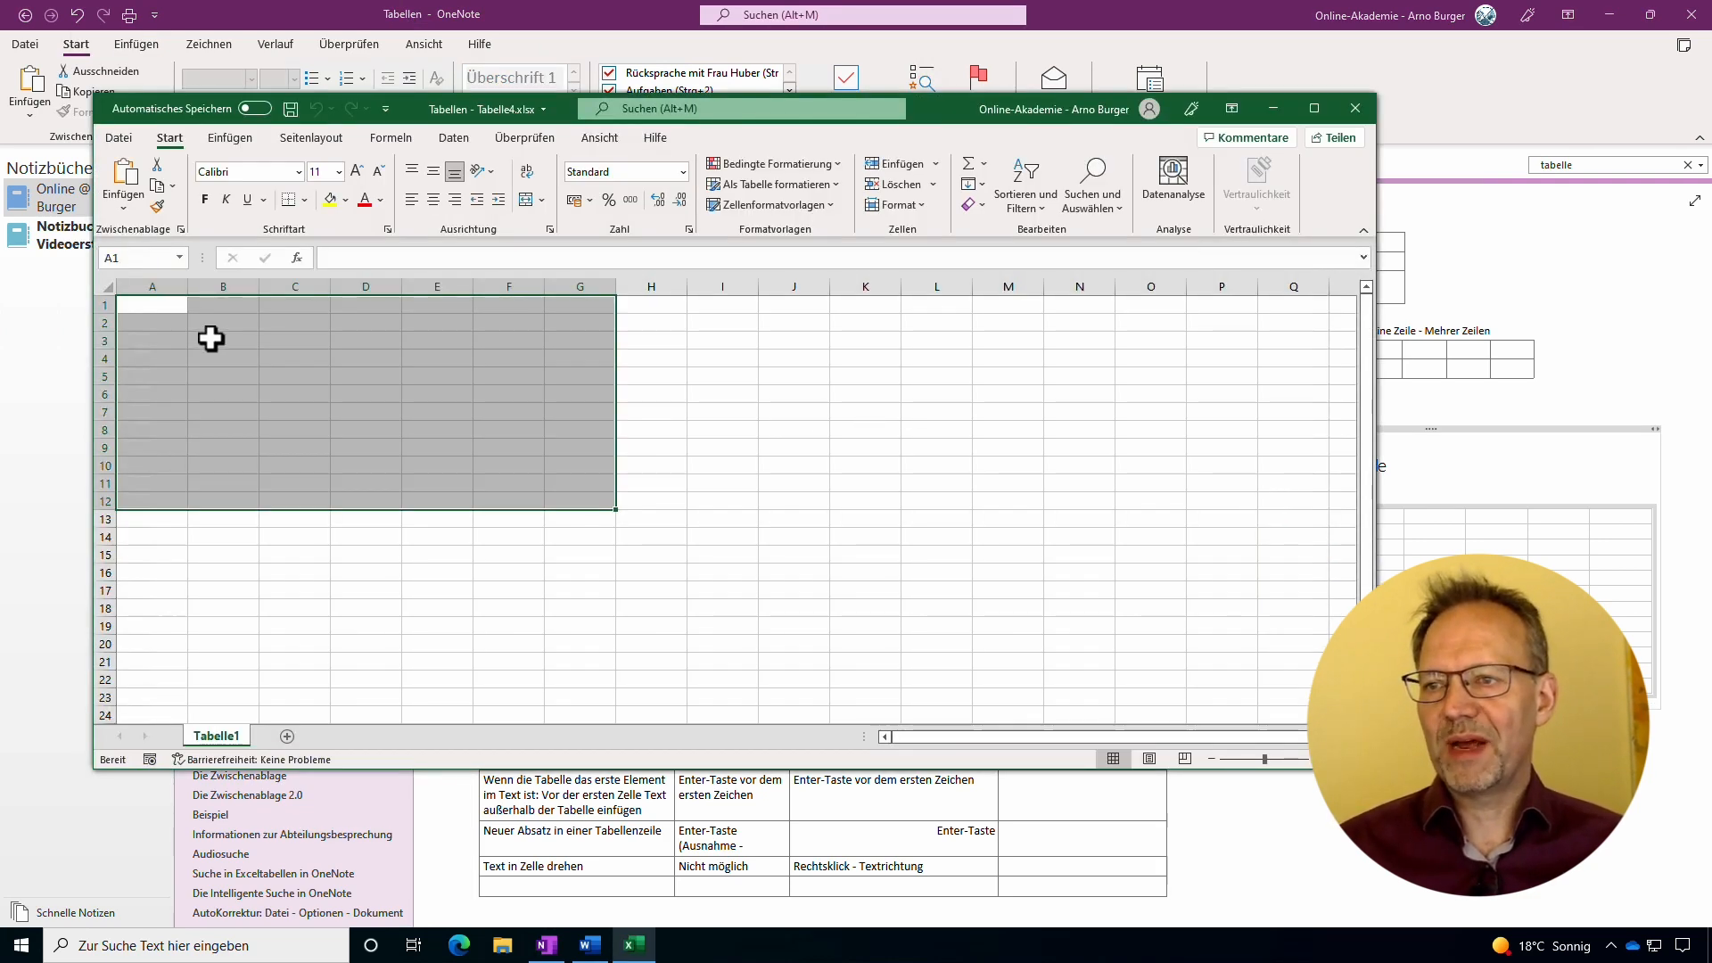
pyautogui.click(151, 305)
pyautogui.write('aasf')
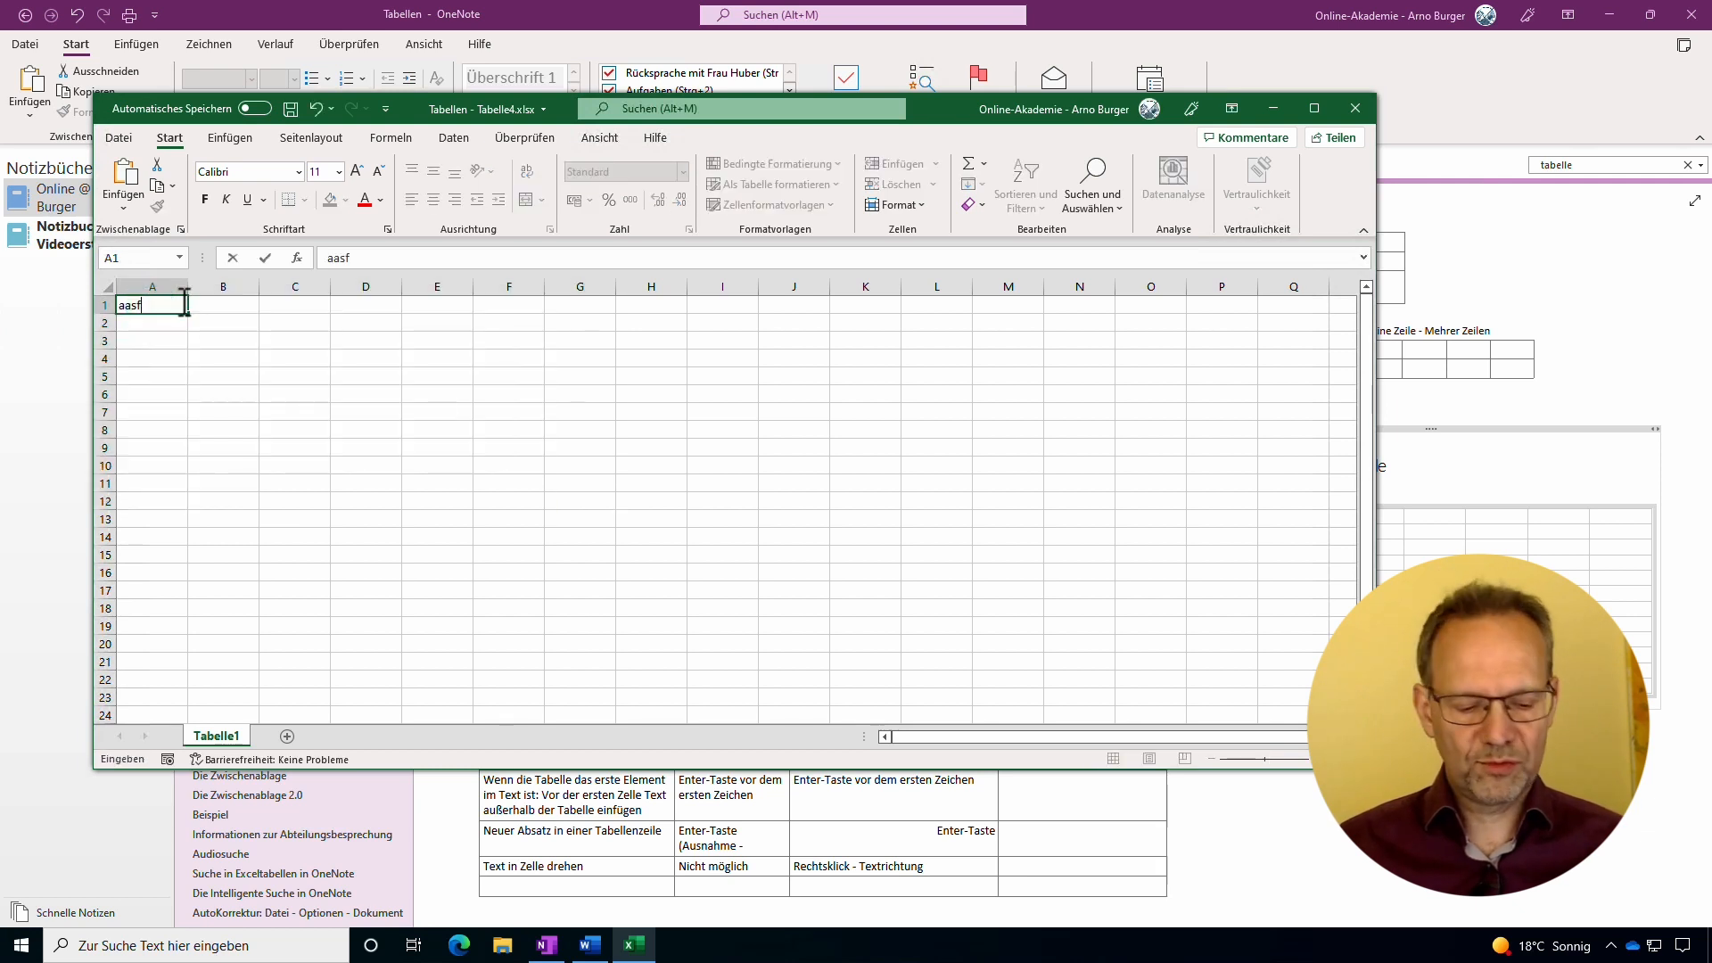
pyautogui.press('BackSpace')
pyautogui.press('BackSpace')
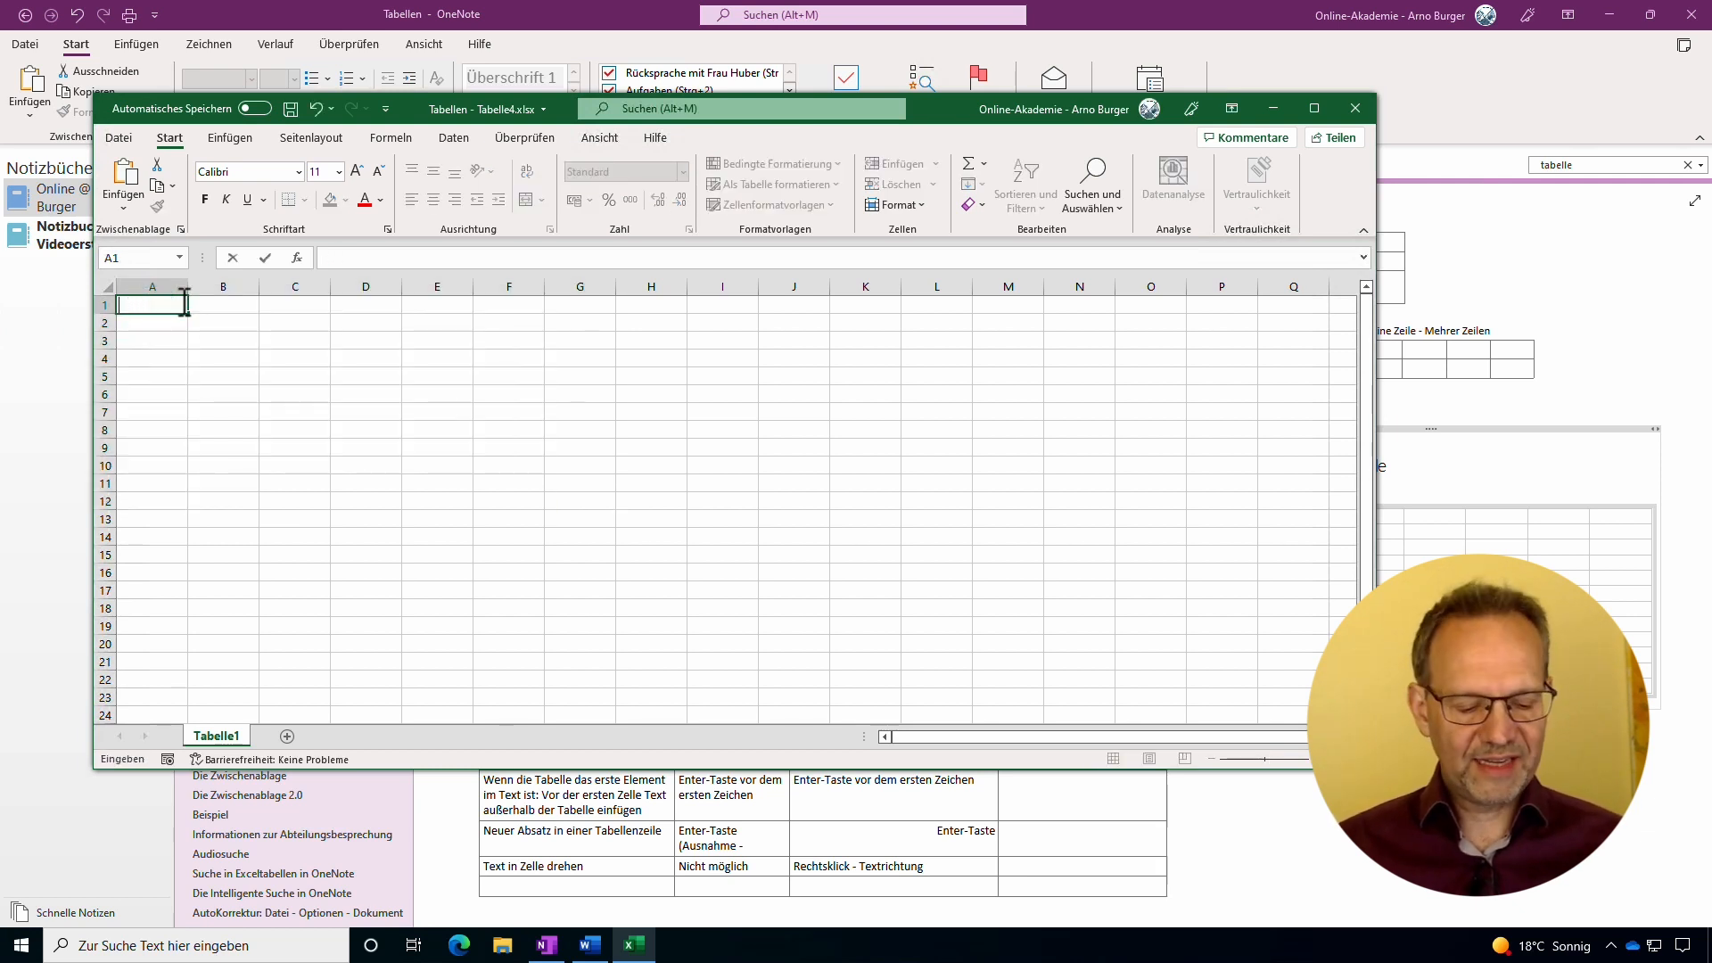
# Save the embedded spreadsheet and close it to return to the OneNote page.
pyautogui.click(368, 429)
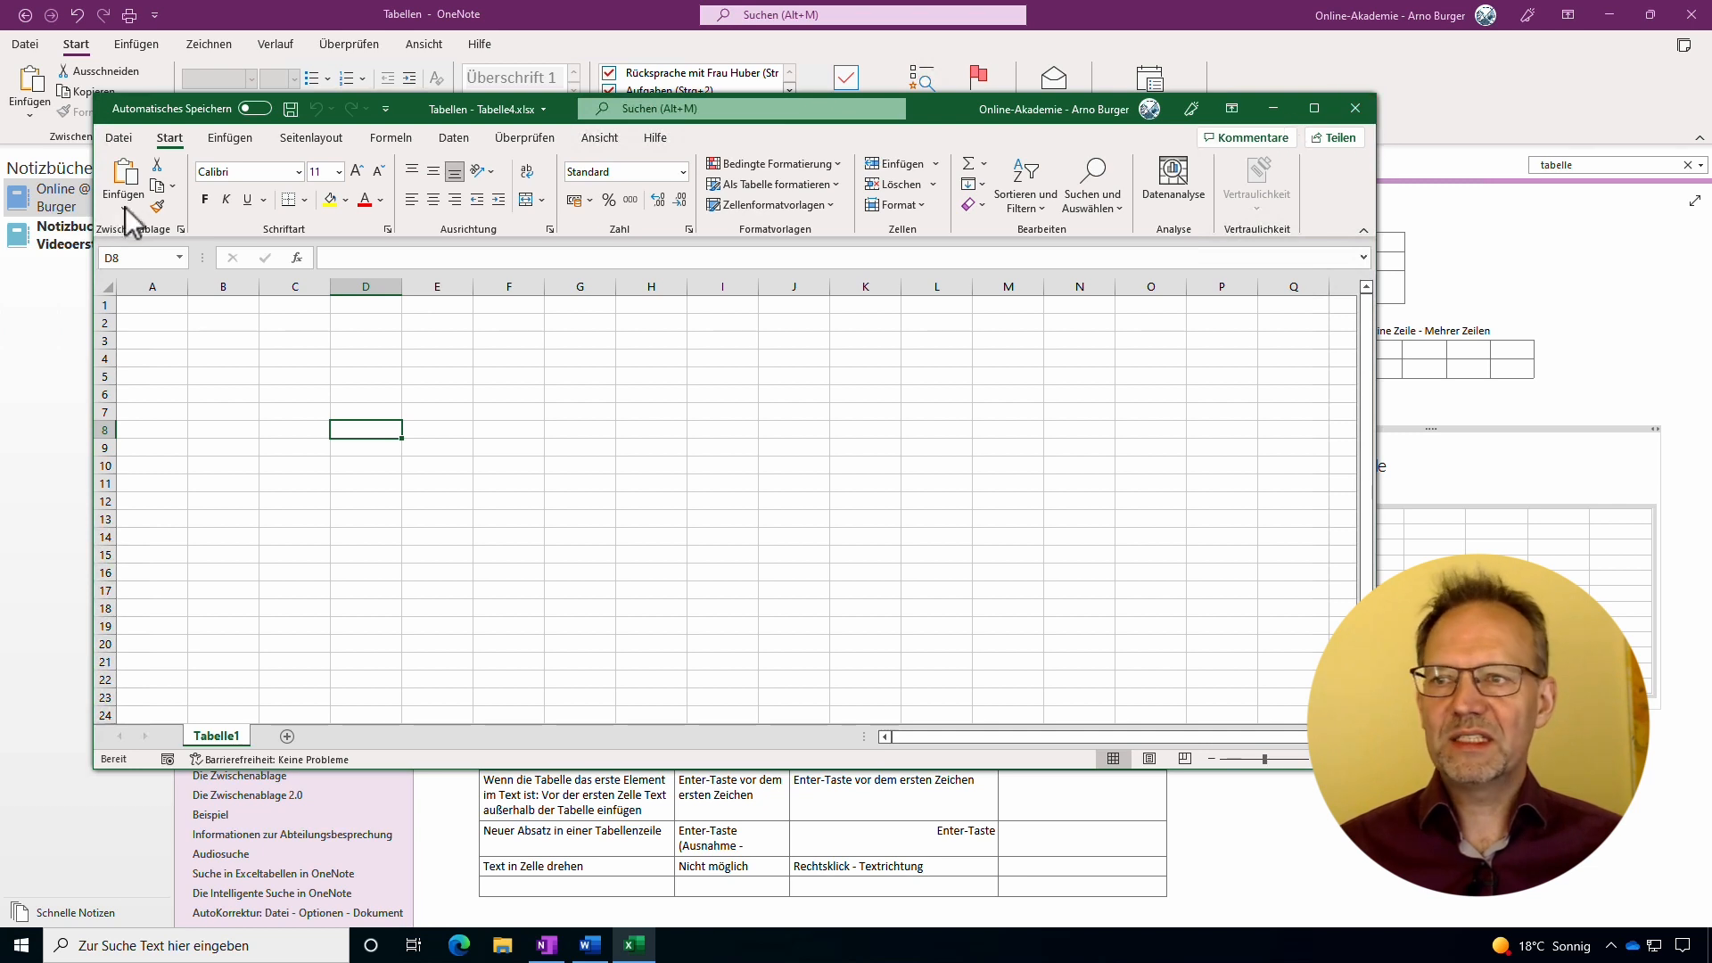
pyautogui.click(290, 108)
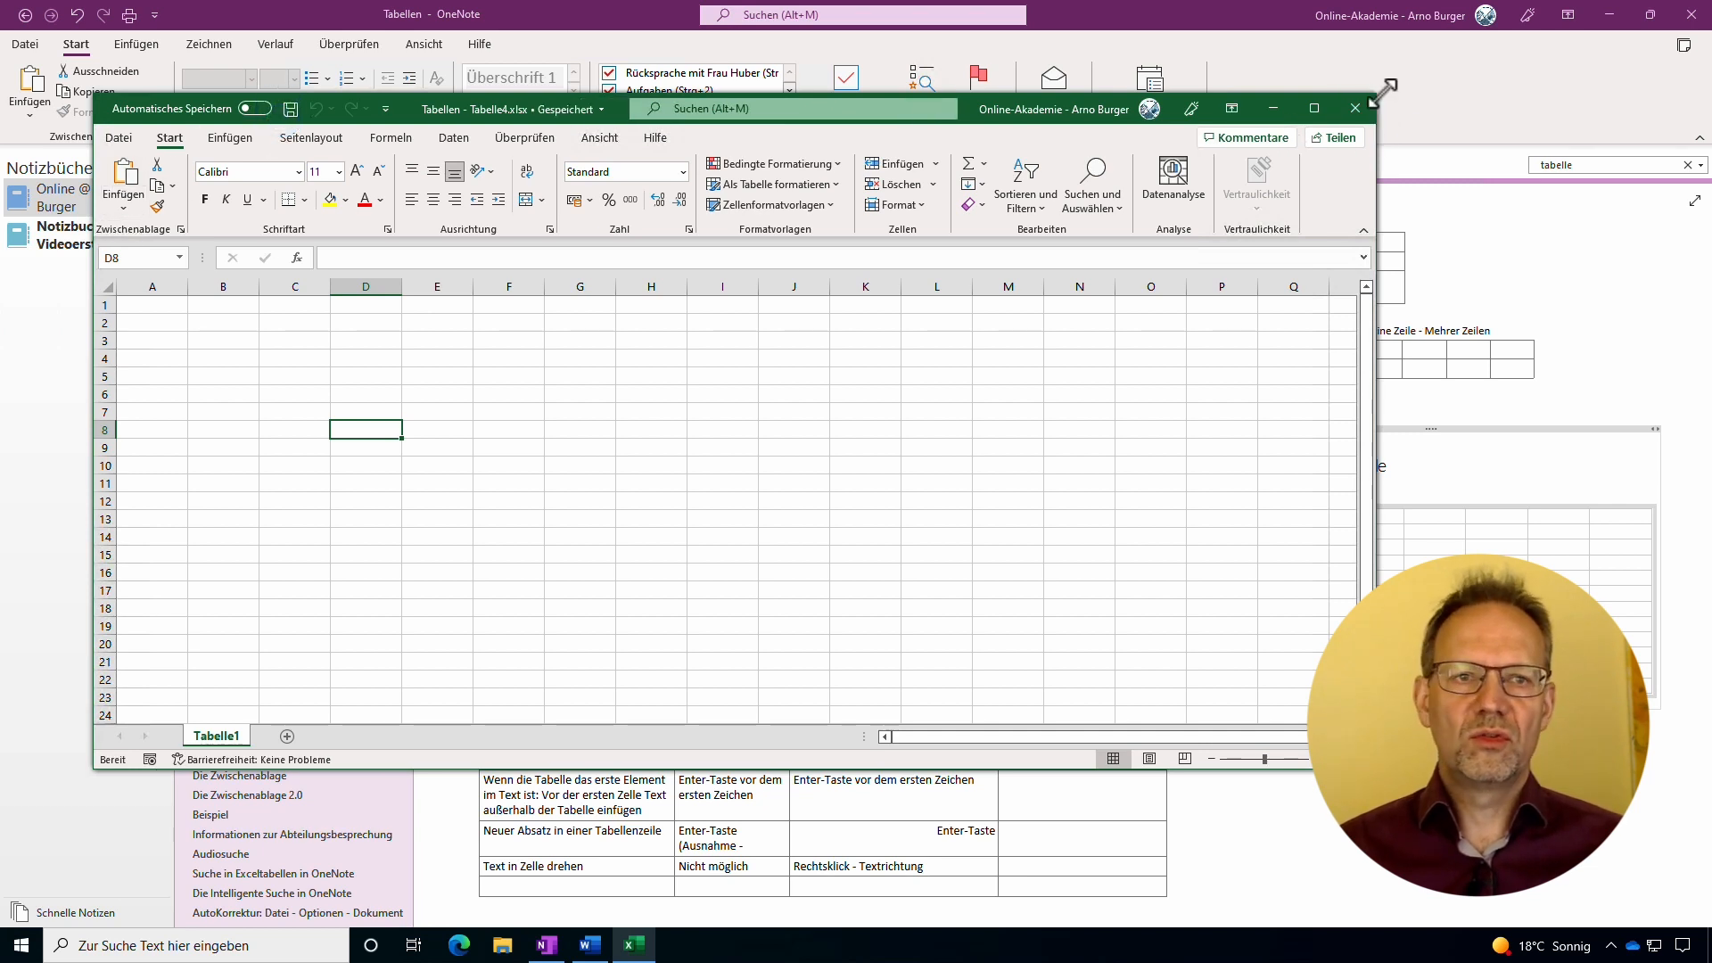
pyautogui.click(1355, 108)
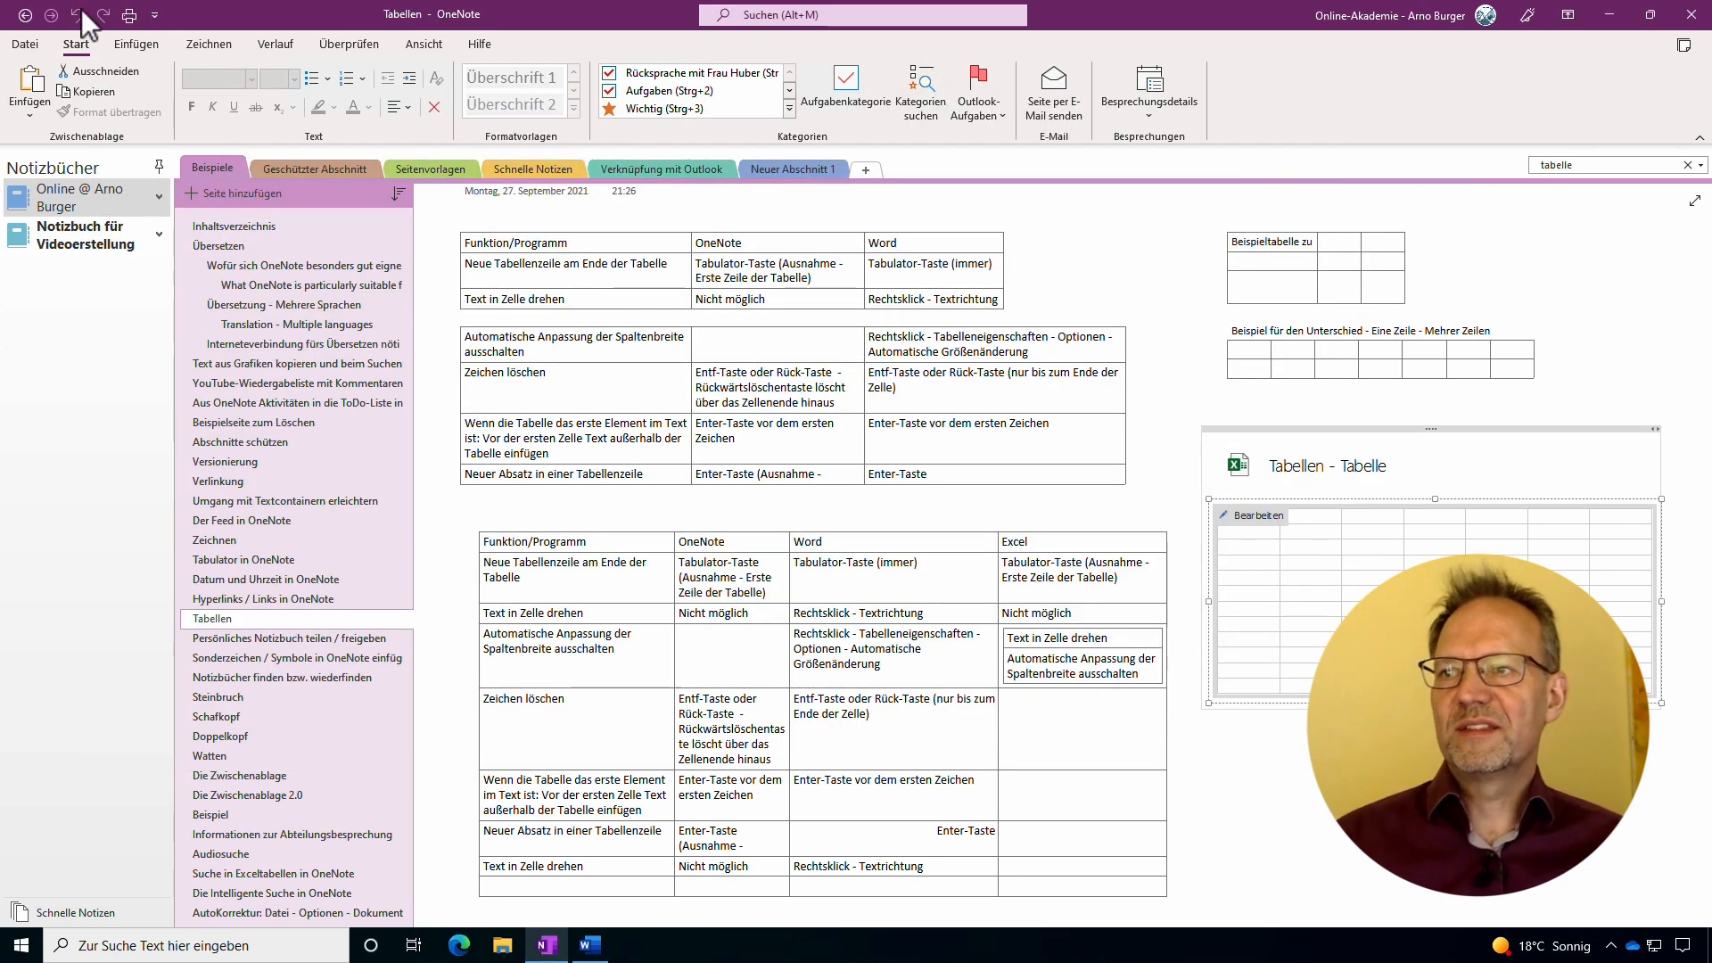